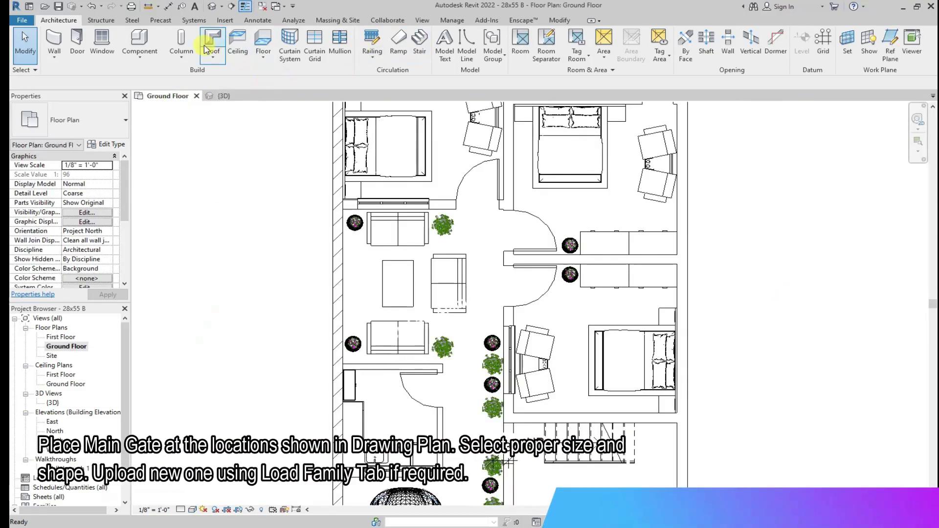
- On the Ground Floor plan, start Load Family and go up to the 1-Revit library folder
left_click(139, 42)
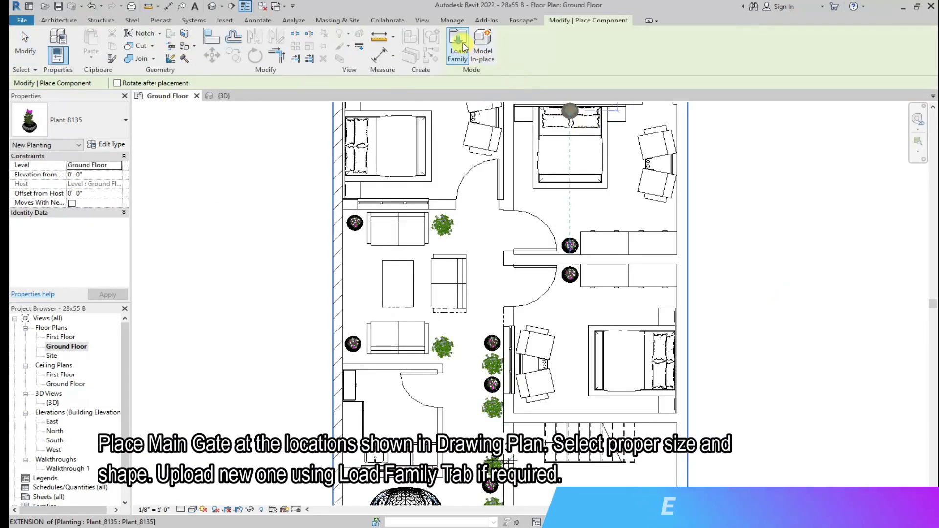
left_click(458, 46)
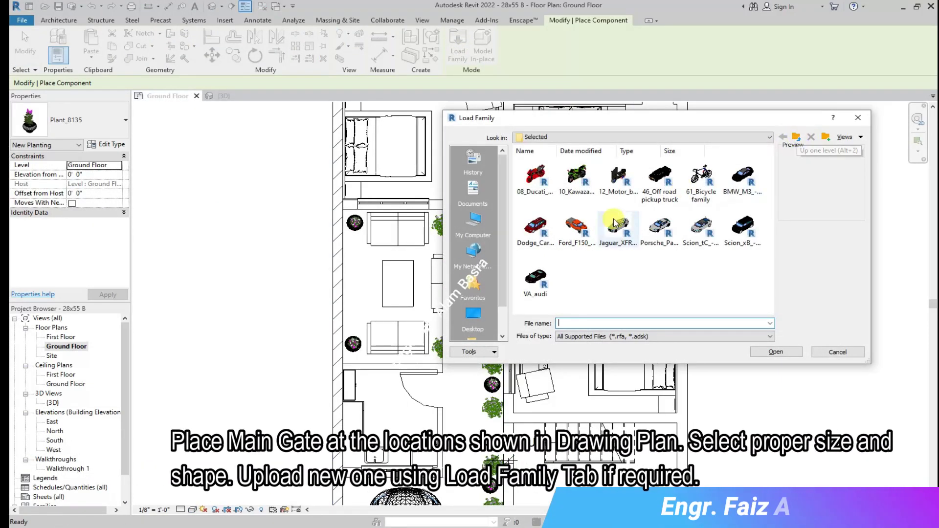
left_click(811, 137)
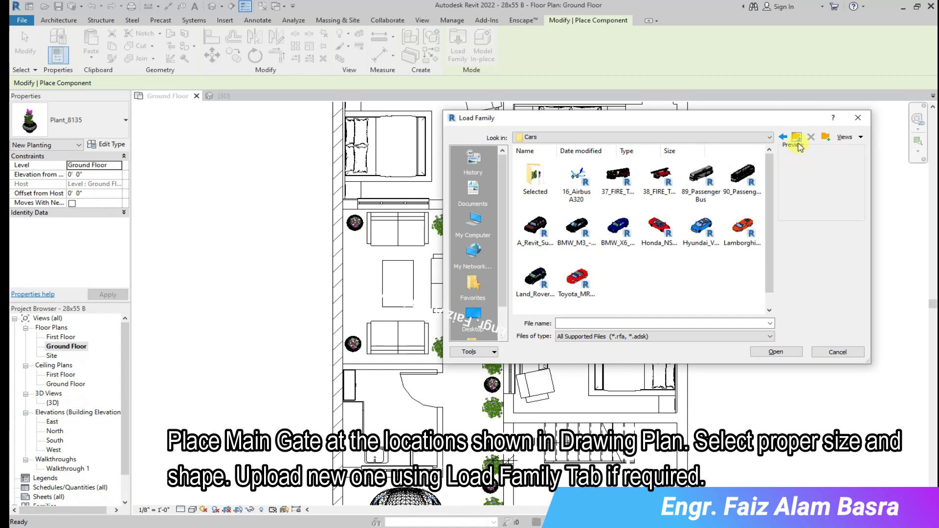
left_click(797, 138)
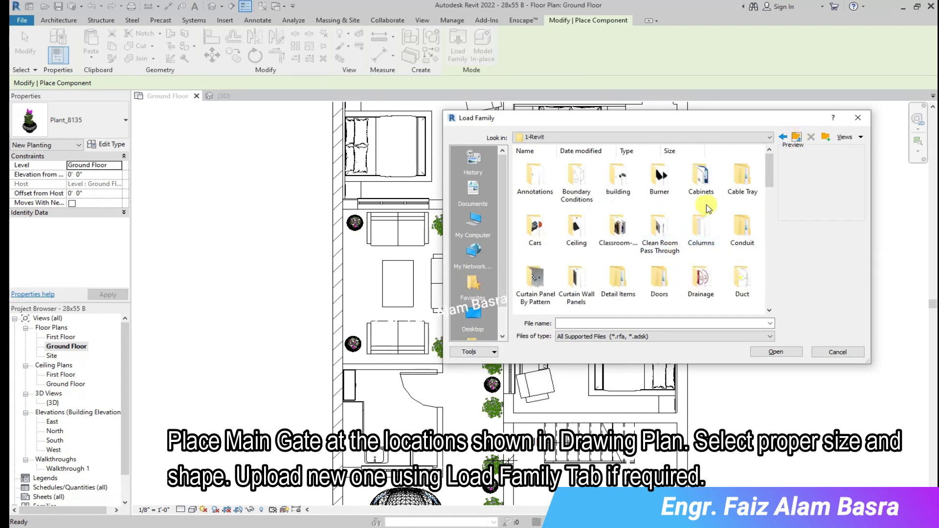
- Load Gate-Double-CityScapes-Toughgate-Mission.rfa from the Main Gate folder
scroll(668, 299, "down", 3)
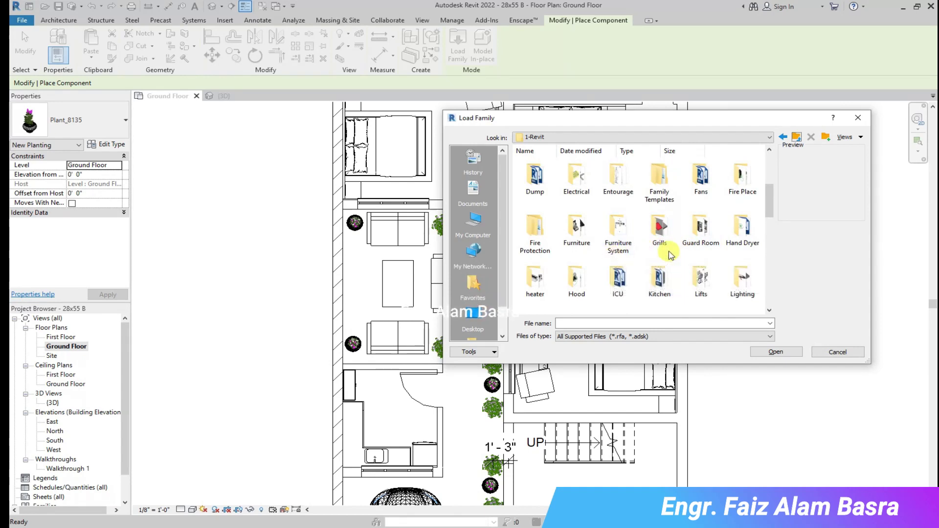
scroll(671, 255, "down", 3)
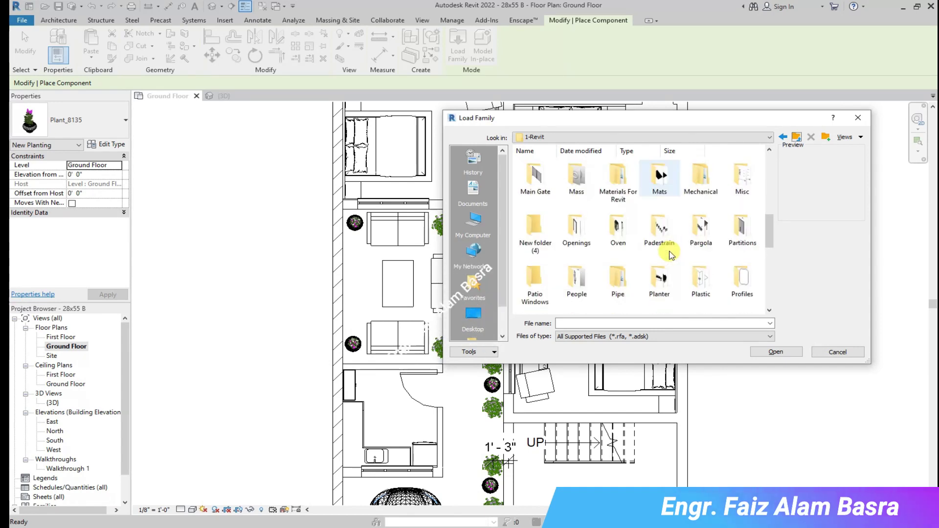
scroll(671, 254, "down", 3)
scroll(670, 255, "down", 2)
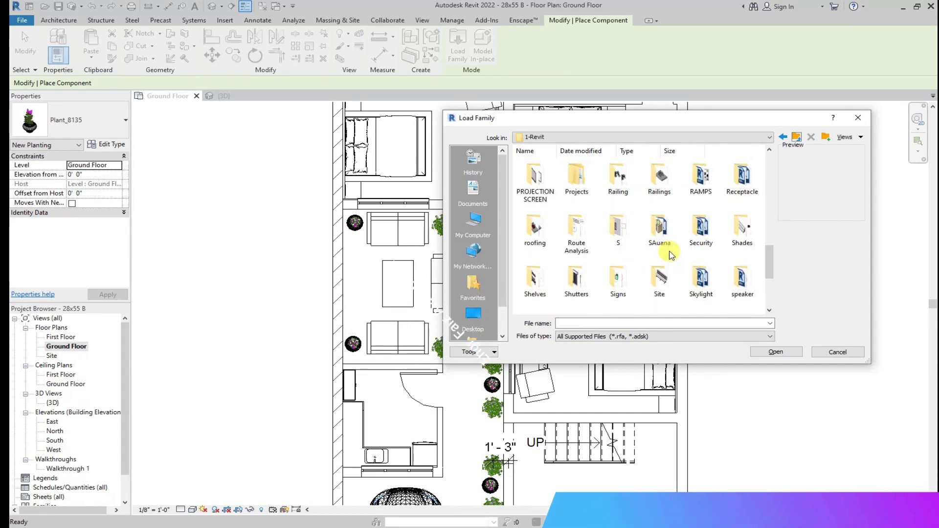
scroll(671, 255, "down", 2)
scroll(673, 255, "down", 2)
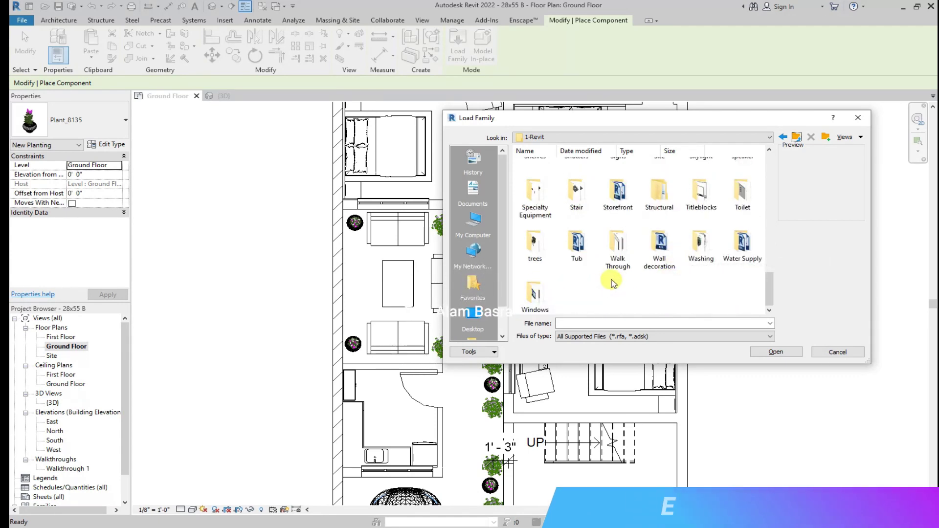
scroll(611, 282, "up", 5)
scroll(616, 275, "up", 5)
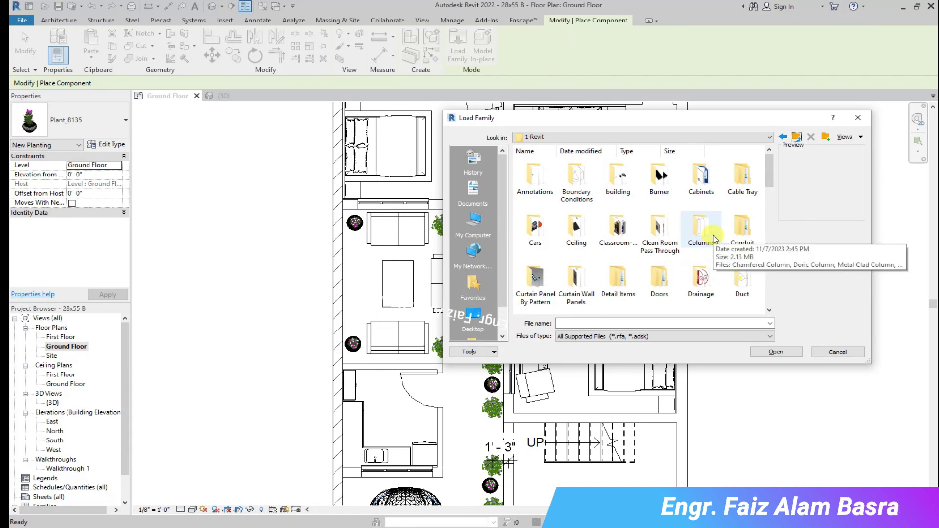
scroll(728, 265, "down", 2)
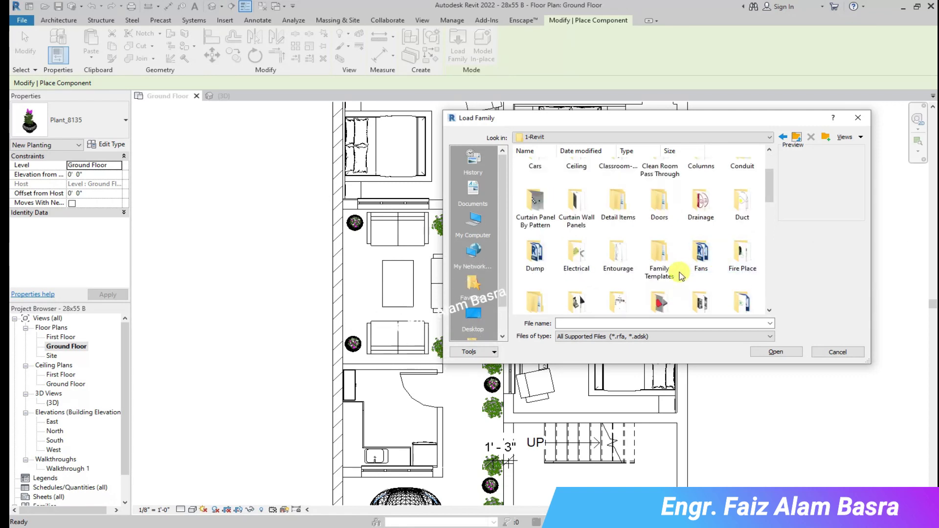
scroll(681, 277, "down", 2)
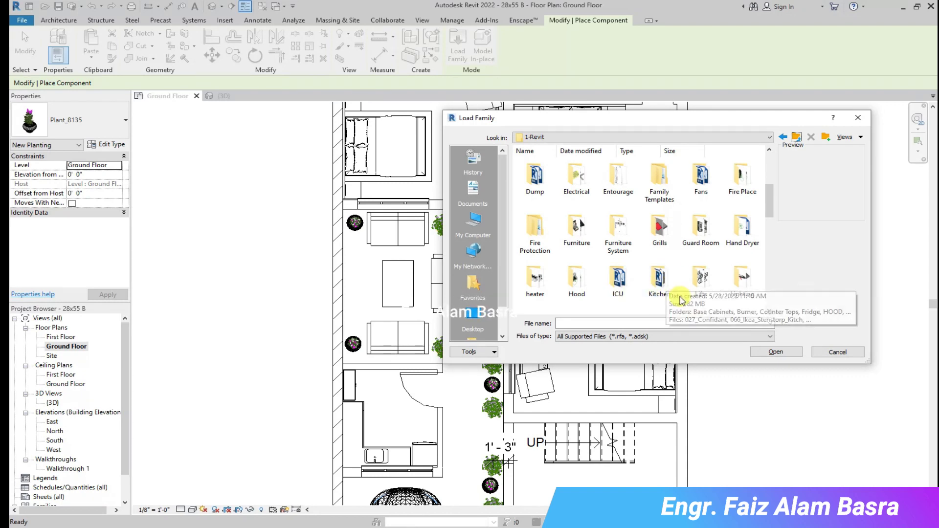
scroll(673, 284, "down", 2)
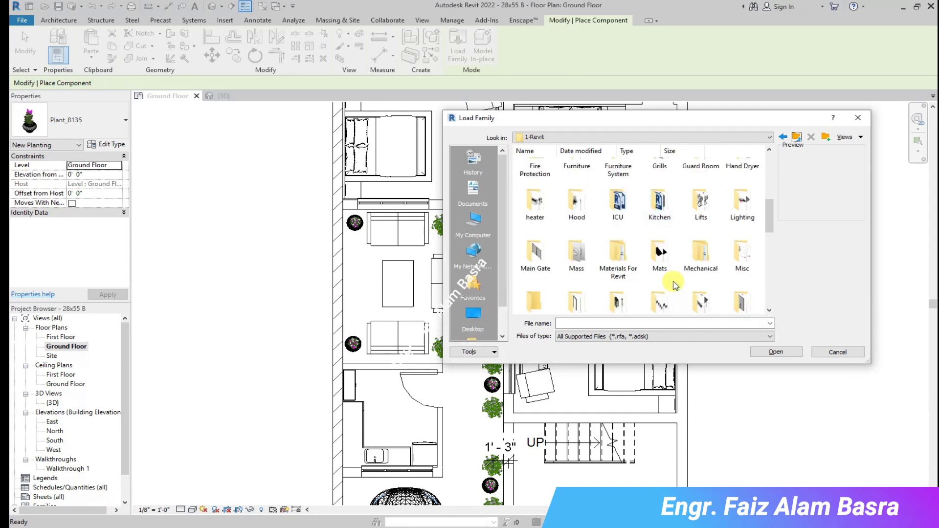
double_click(541, 260)
left_click(535, 191)
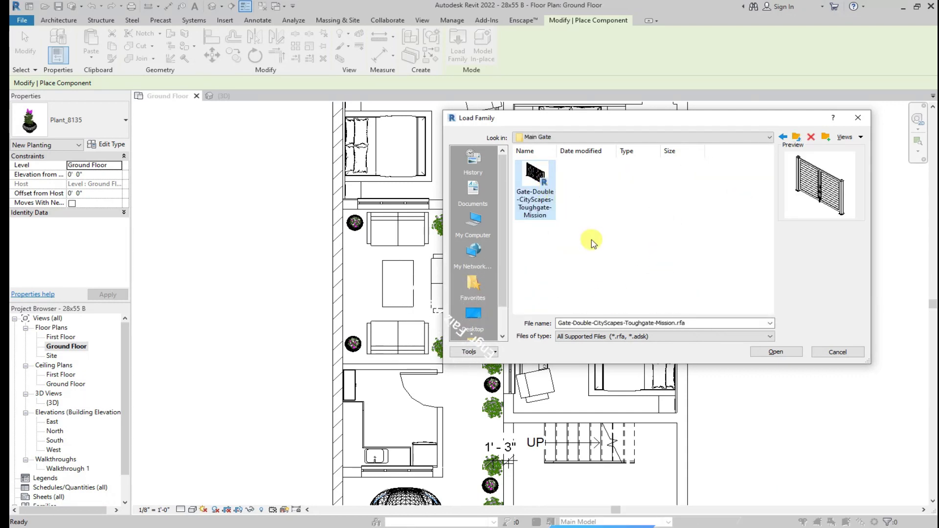
key("Return")
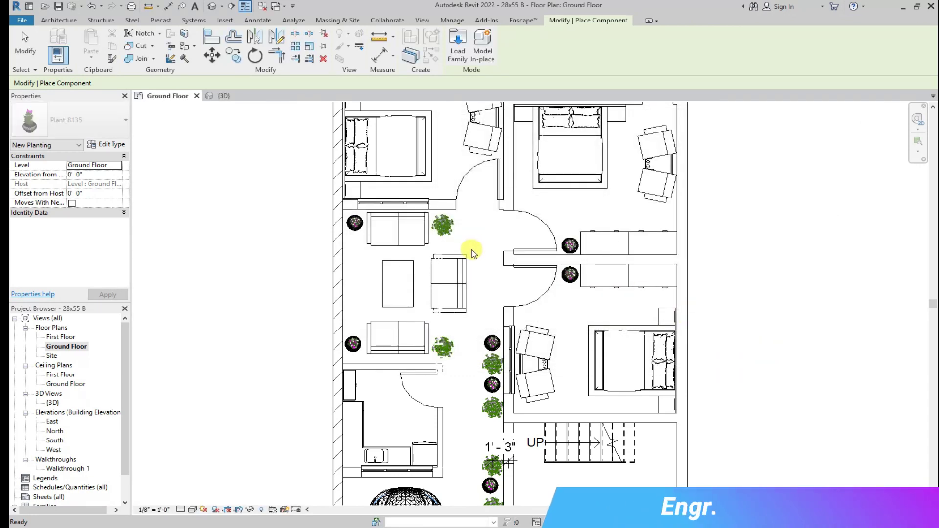
- Place the double gate at the garage entrance and drag it onto the front wall
scroll(440, 230, "down", 1)
scroll(440, 241, "down", 2)
scroll(388, 419, "up", 3)
scroll(399, 404, "up", 2)
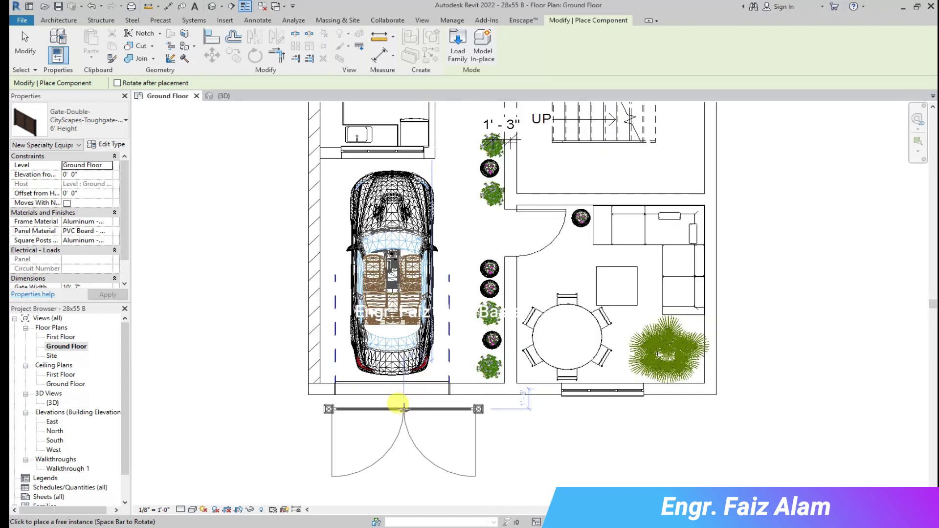
left_click(404, 407)
left_click(26, 42)
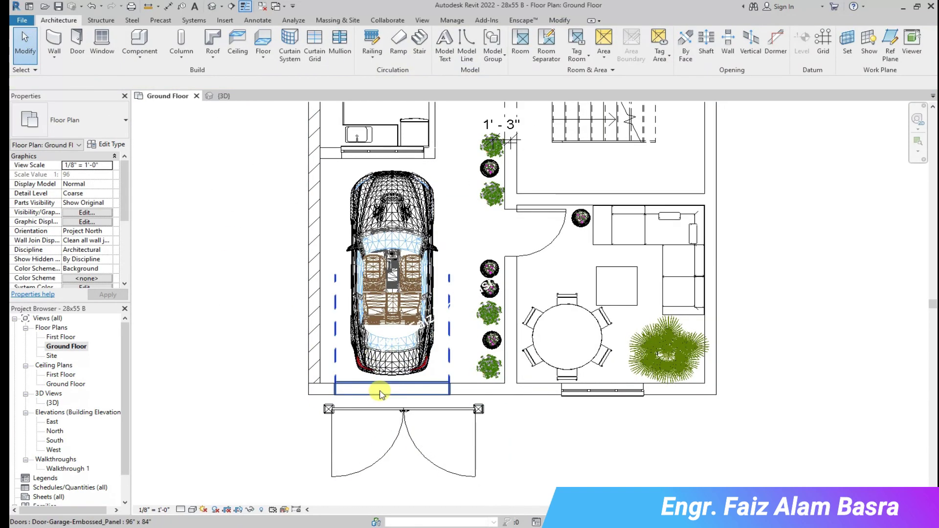
left_click(403, 410)
key("Escape")
left_click(398, 409)
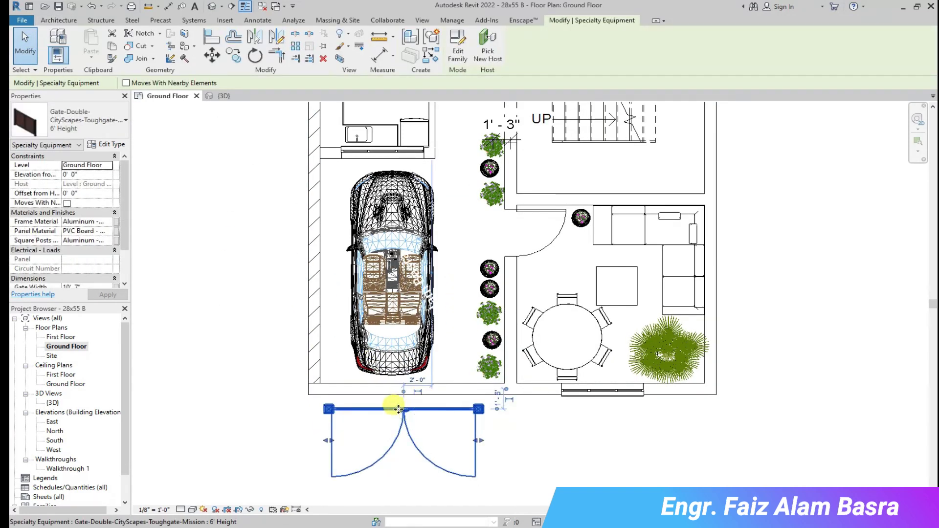
left_click_drag(399, 408, 395, 394)
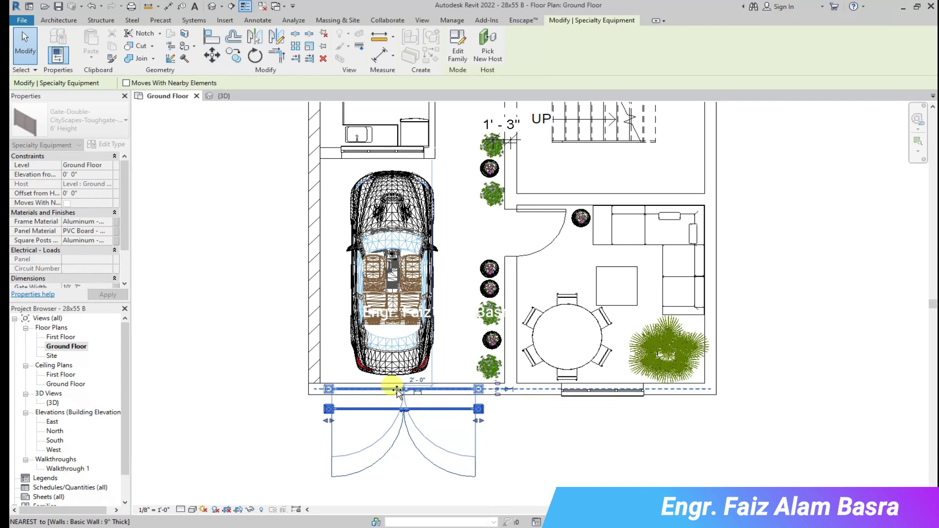
- Check the gate in 3D, nudge it down into the wall, and recheck
left_click(223, 95)
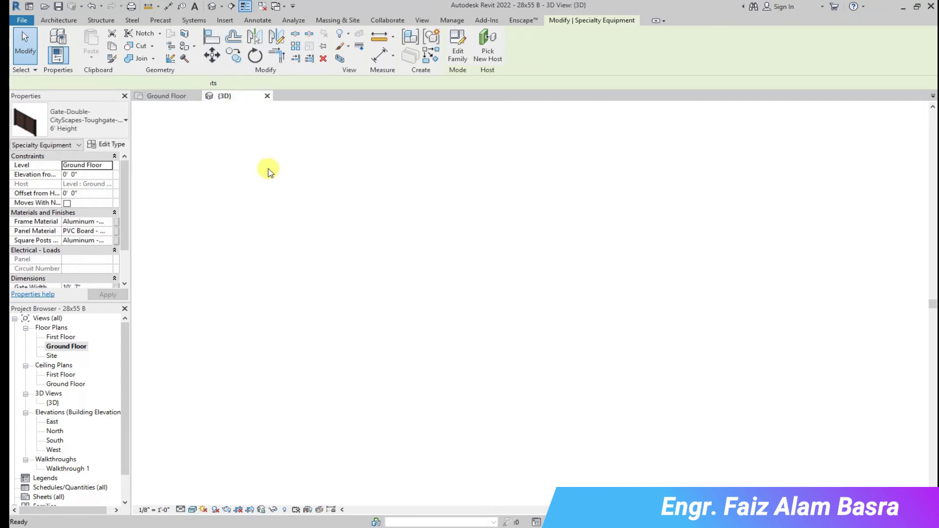
scroll(427, 211, "down", 5)
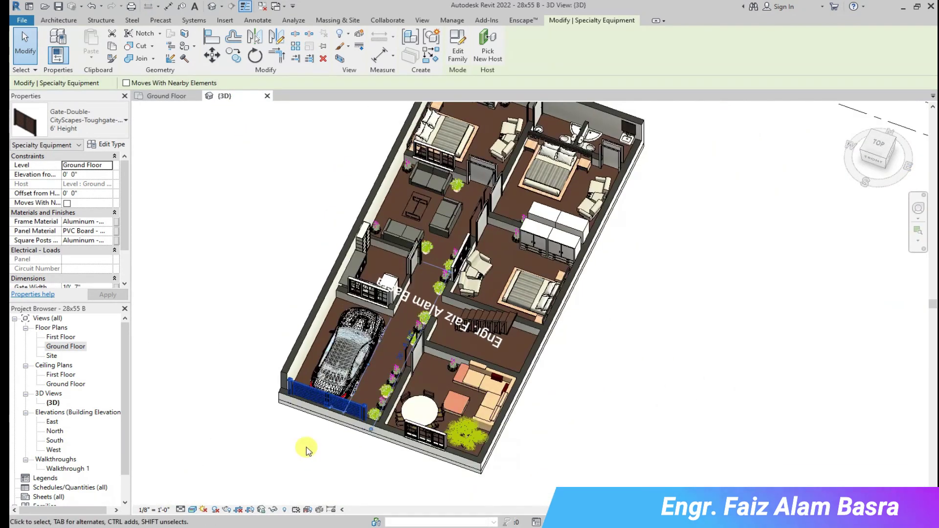
scroll(319, 406, "up", 8)
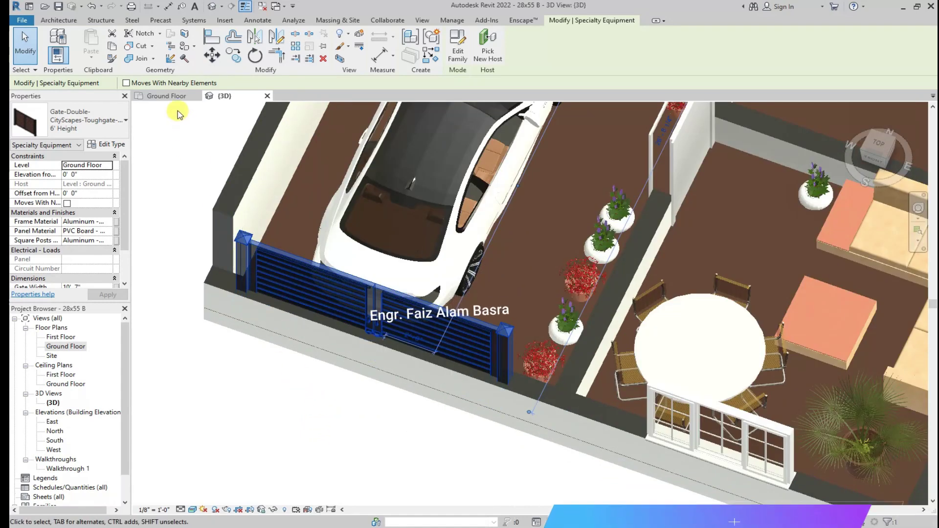
left_click(166, 95)
scroll(404, 409, "up", 3)
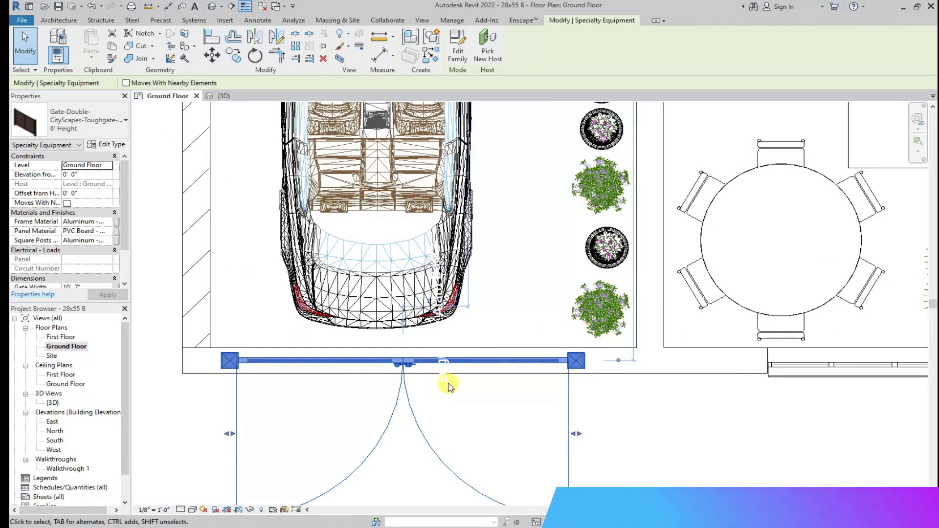
key("Down")
key("Down")
key("Down")
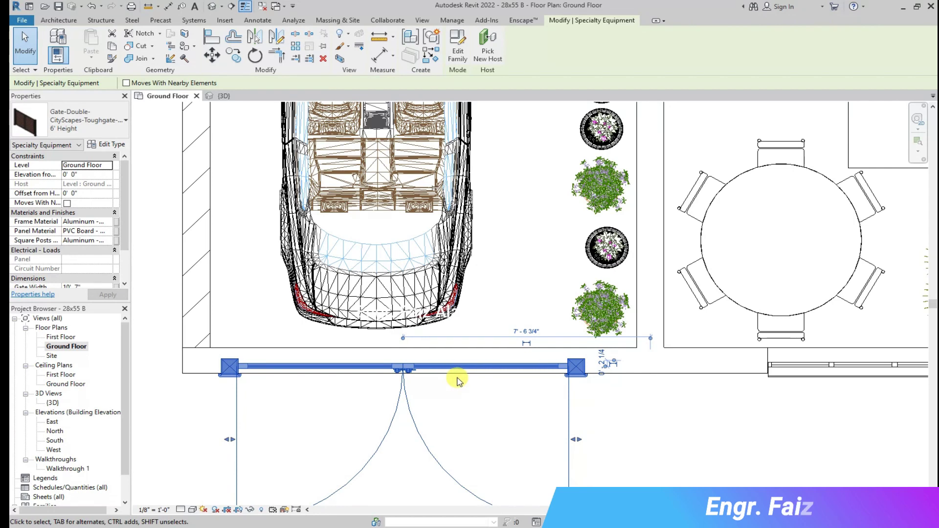
left_click(226, 96)
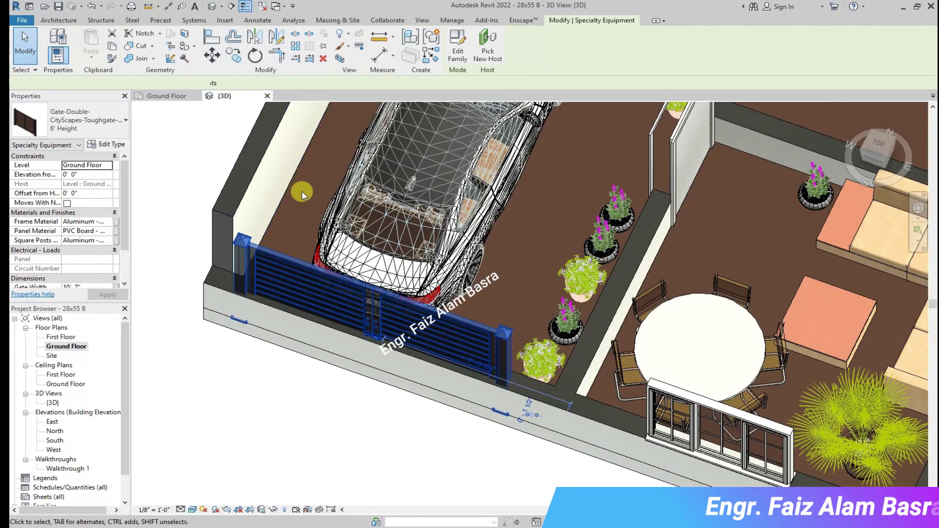
- On the Ground Floor plan, drag the gate's right end to narrow it to 10'11" wide
scroll(284, 345, "up", 2)
scroll(366, 293, "up", 2)
scroll(251, 264, "up", 1)
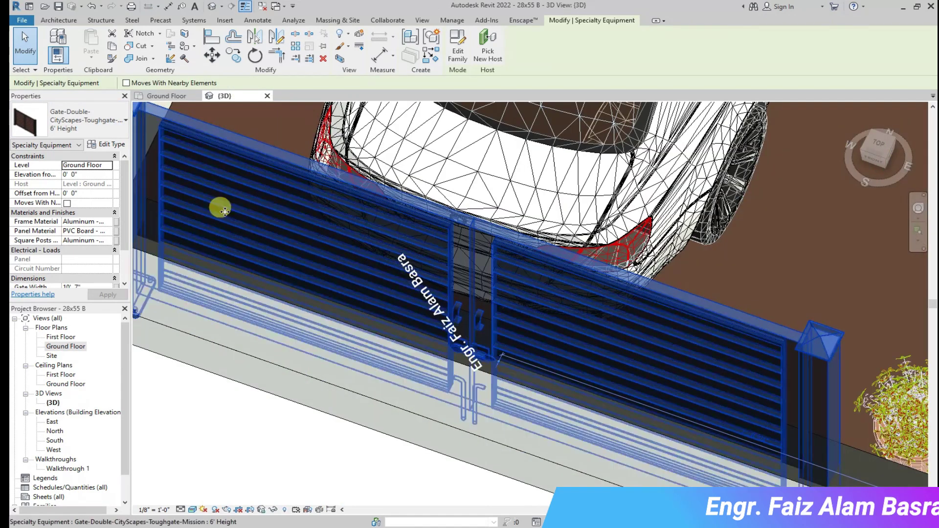
left_click(178, 96)
scroll(384, 345, "down", 1)
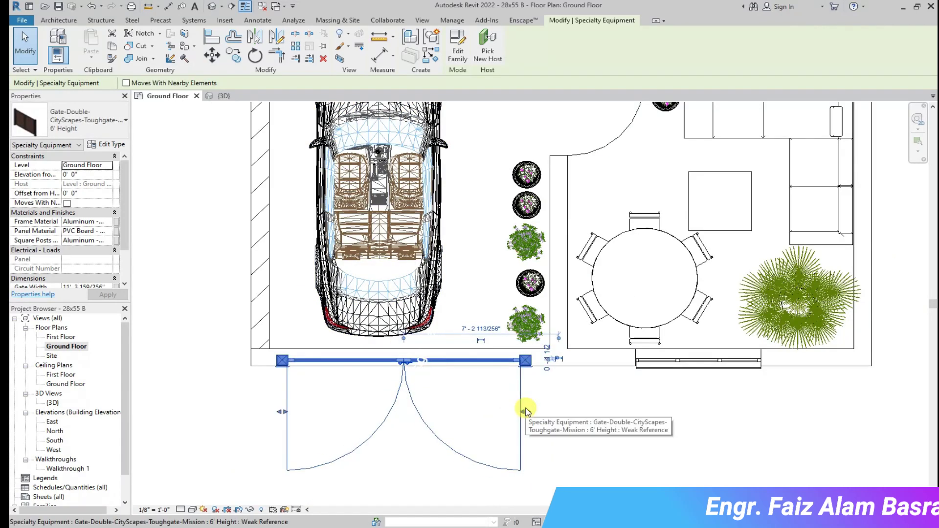
left_click_drag(519, 412, 511, 412)
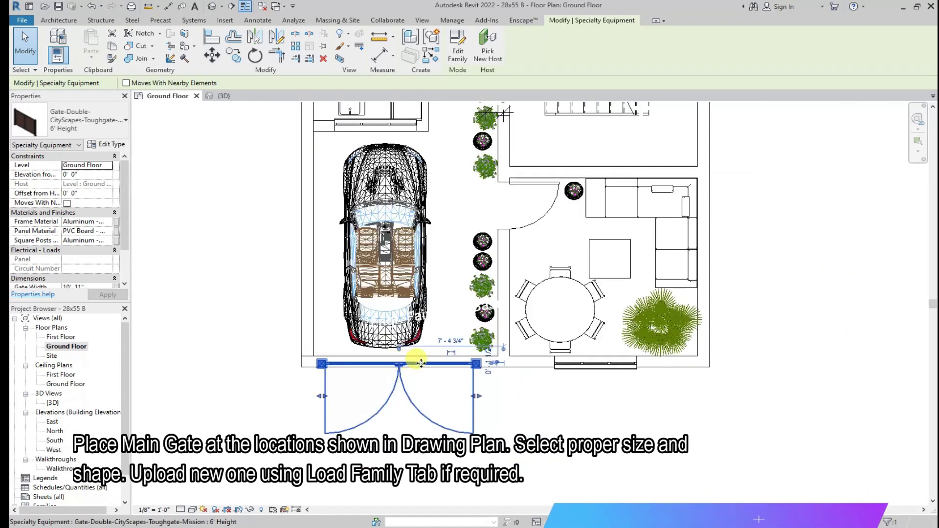
scroll(399, 379, "up", 1)
scroll(337, 375, "up", 2)
scroll(305, 381, "up", 1)
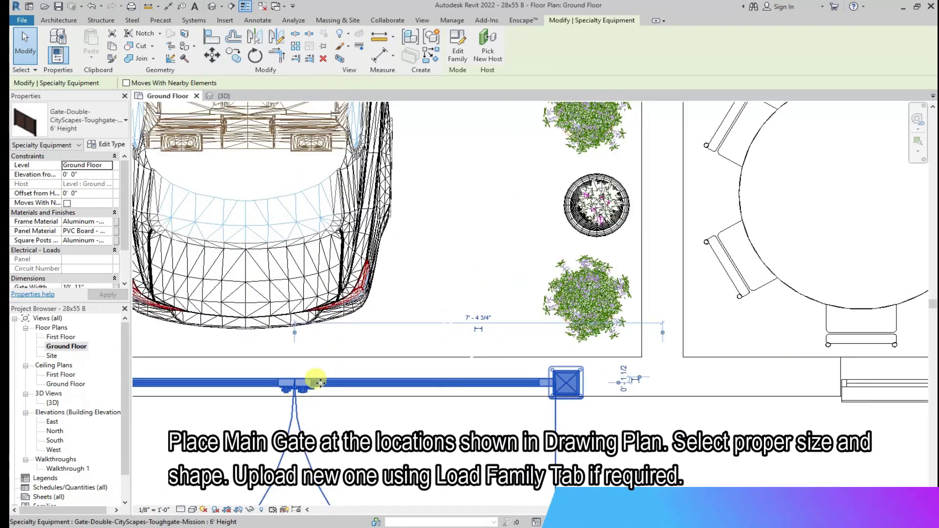
scroll(367, 364, "down", 2)
scroll(364, 356, "down", 1)
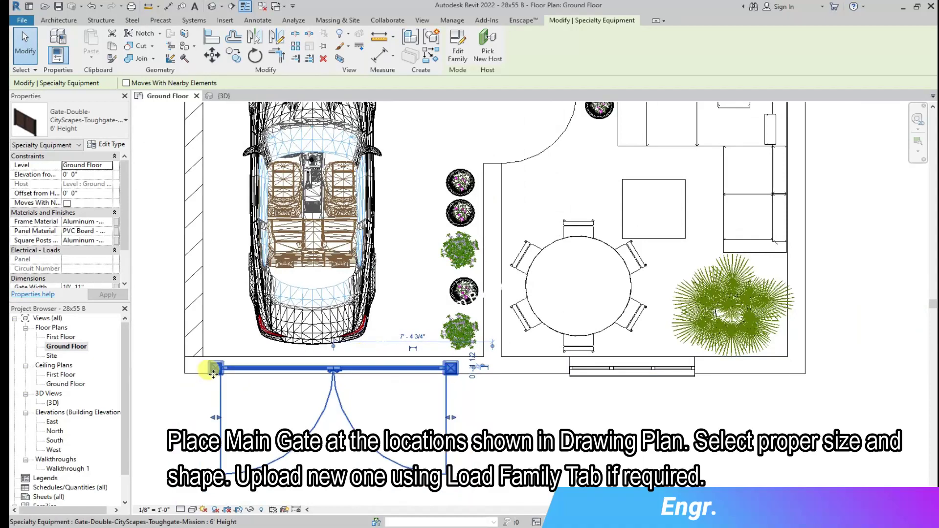
left_click(91, 7)
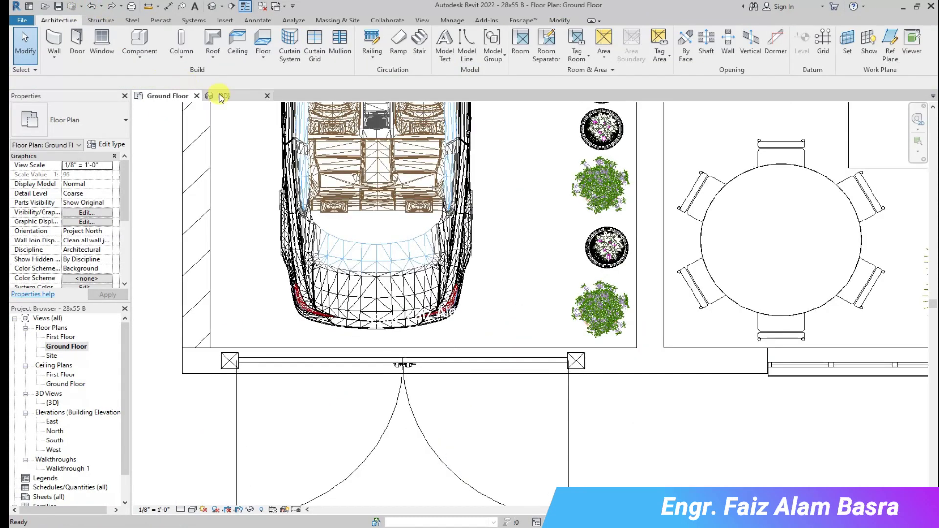
- Review the gate in 3D, then undo its placement with two undos
left_click(222, 96)
scroll(333, 254, "down", 2)
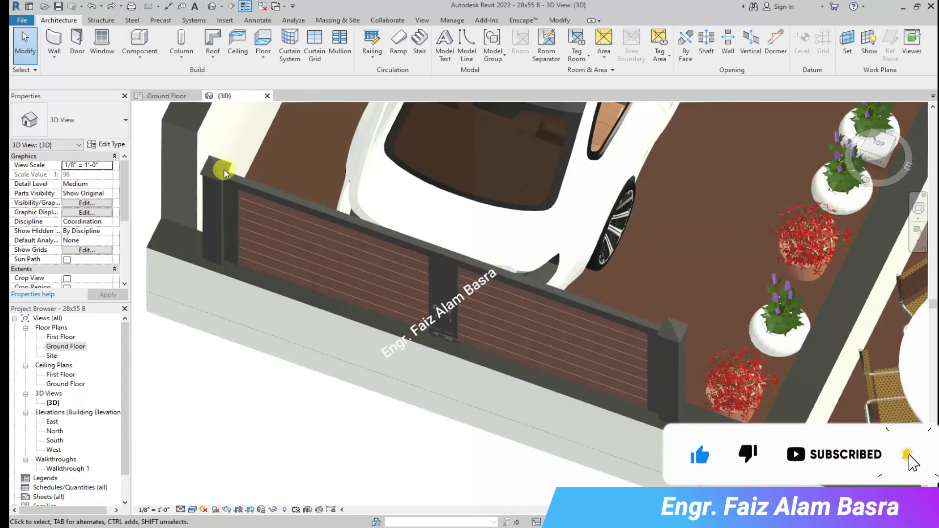
left_click(91, 7)
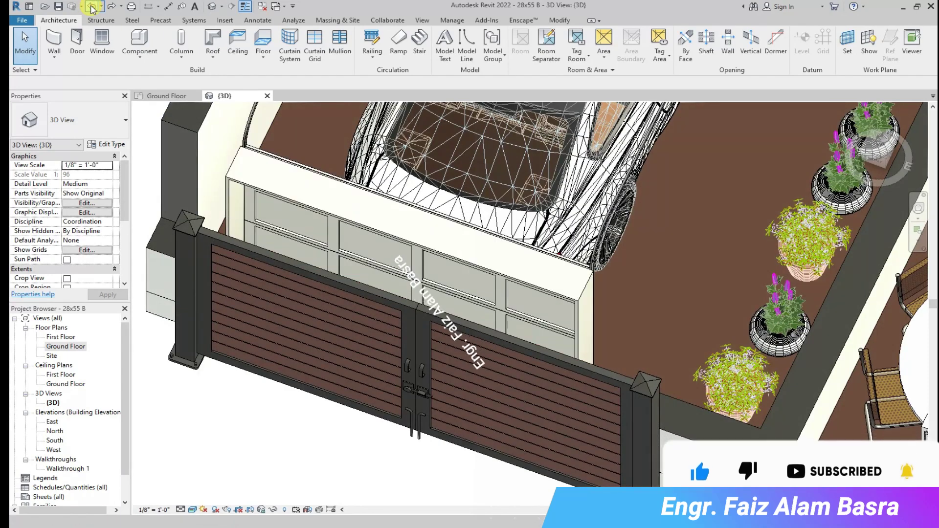
left_click(91, 7)
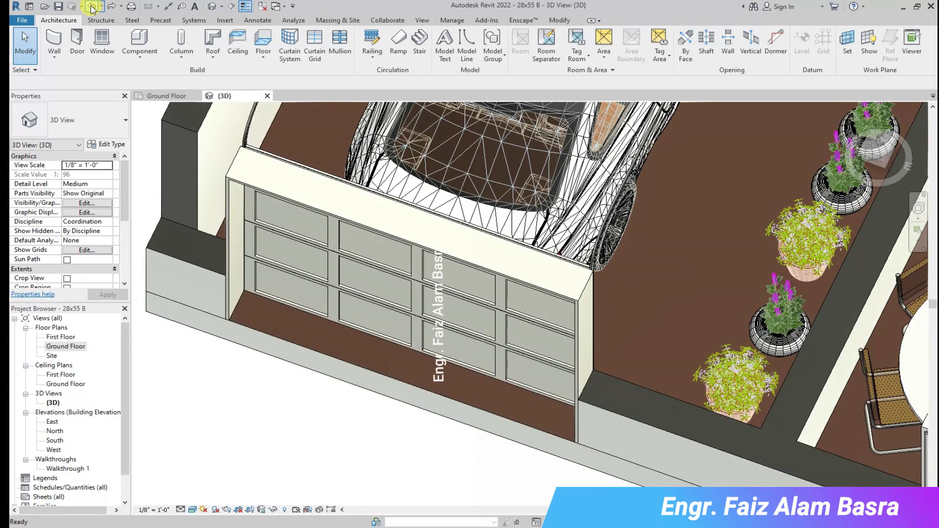
- Delete the 96" x 84" embossed-panel garage door on the Ground Floor plan
left_click(159, 97)
scroll(347, 196, "down", 3)
scroll(373, 384, "up", 3)
scroll(363, 376, "up", 3)
scroll(363, 377, "up", 1)
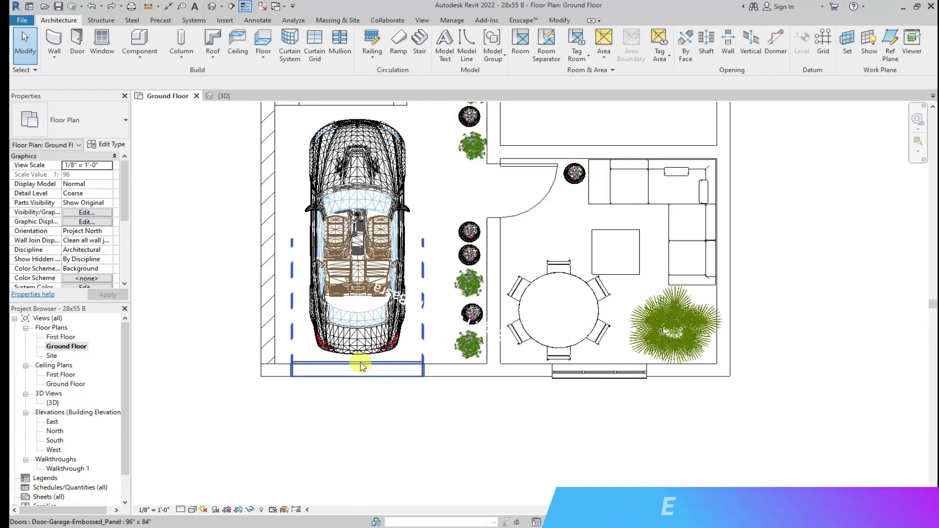
scroll(359, 364, "up", 2)
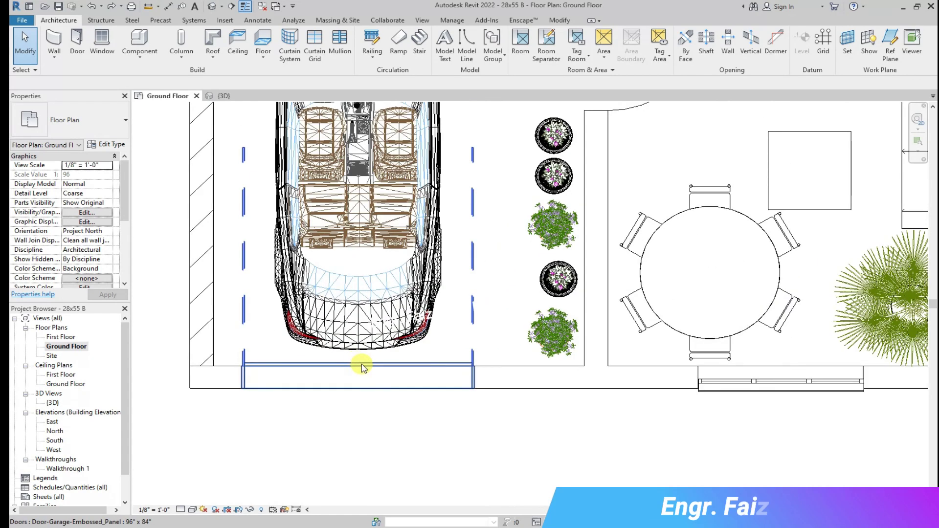
left_click(376, 365)
left_click(325, 63)
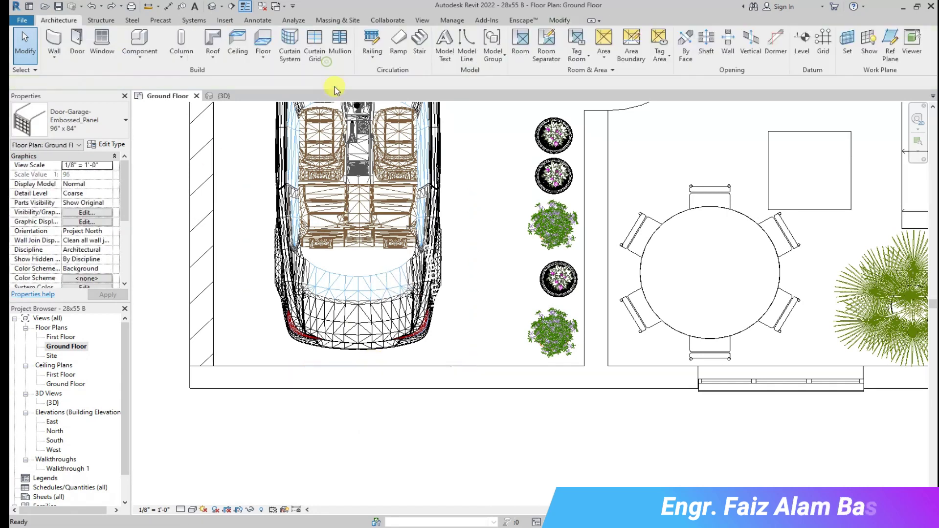
scroll(291, 352, "up", 1)
scroll(290, 355, "up", 1)
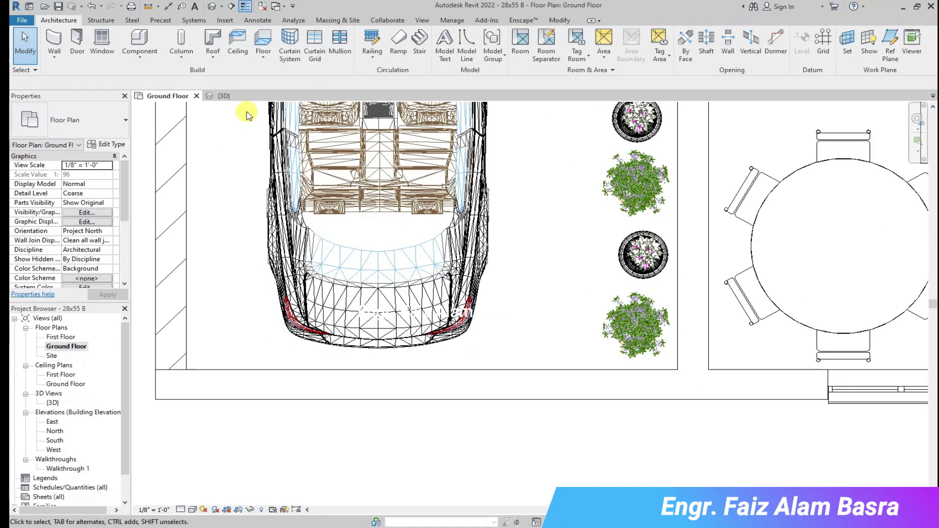
- Shorten the front wall to open a gap across the driveway
left_click(329, 377)
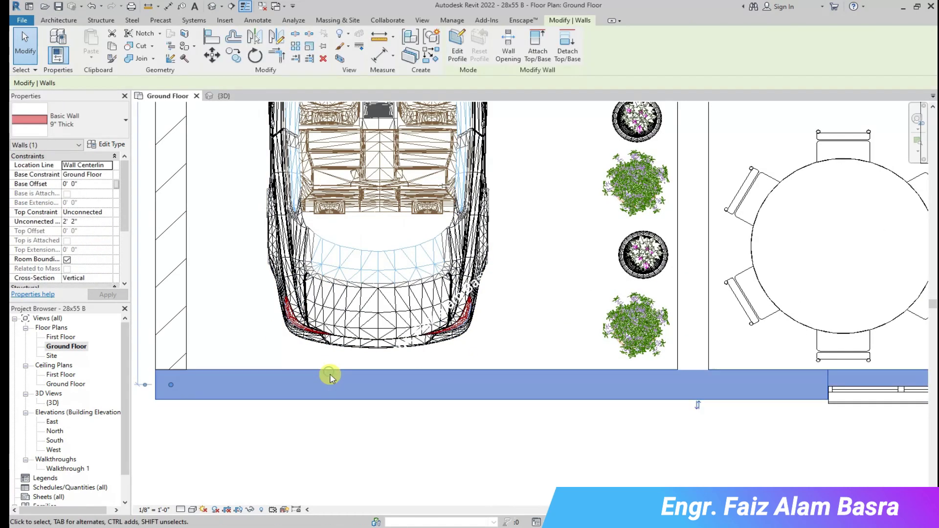
left_click_drag(171, 386, 445, 384)
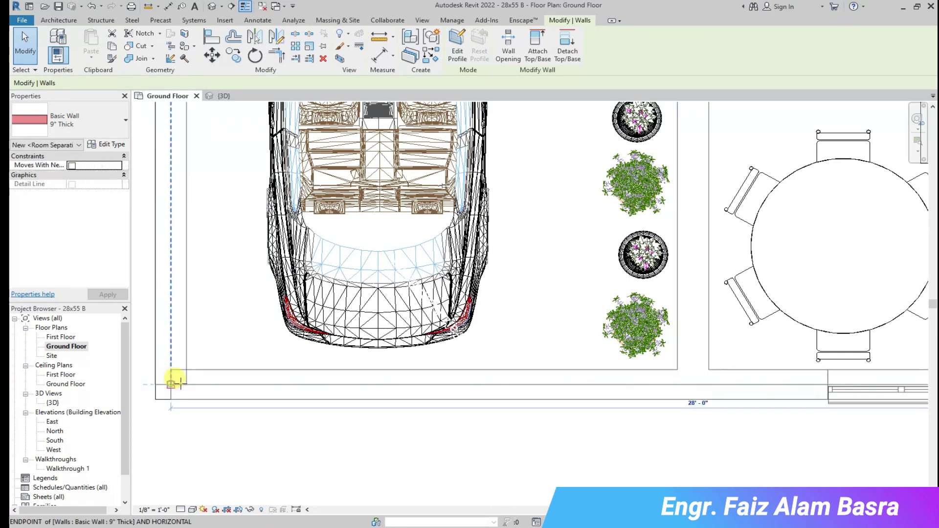
left_click_drag(559, 377, 560, 376)
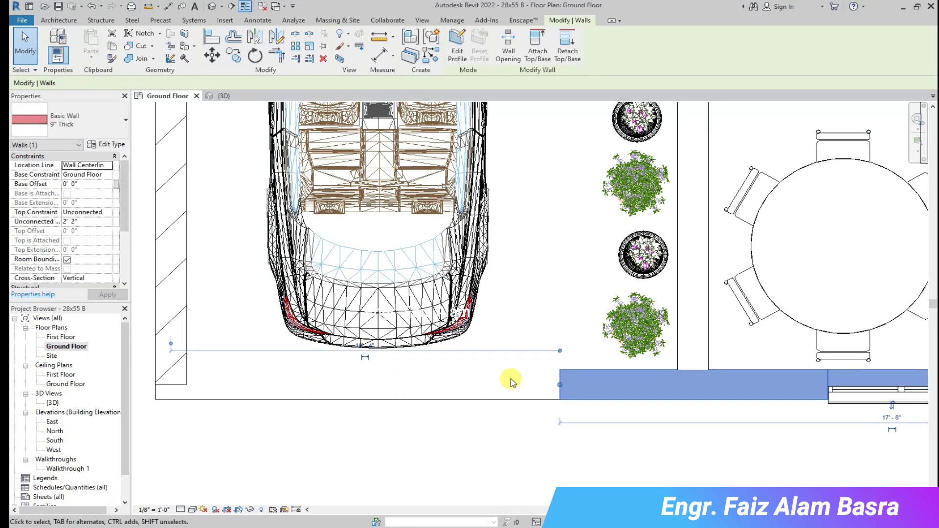
left_click(171, 387)
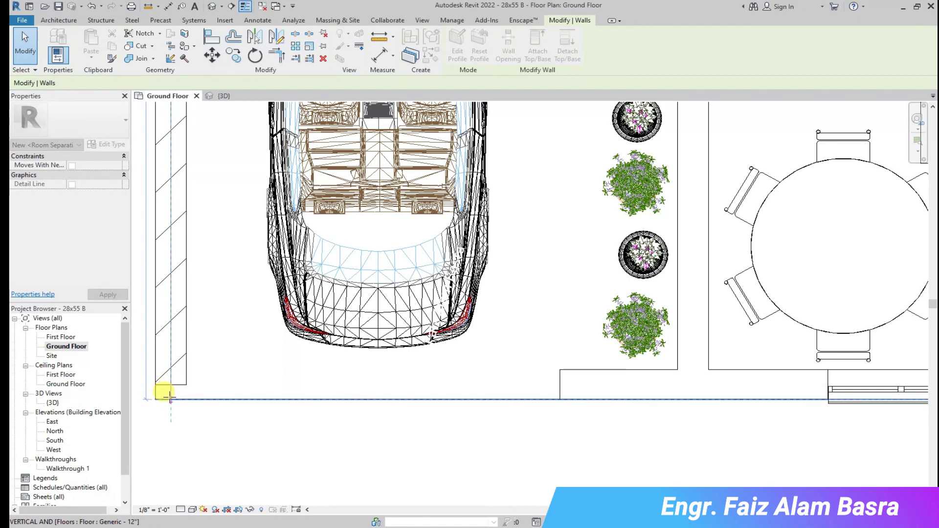
left_click(203, 386)
- Begin a wall at the left side wall, save the project, and start placing the double gate
left_click(54, 44)
left_click(171, 386)
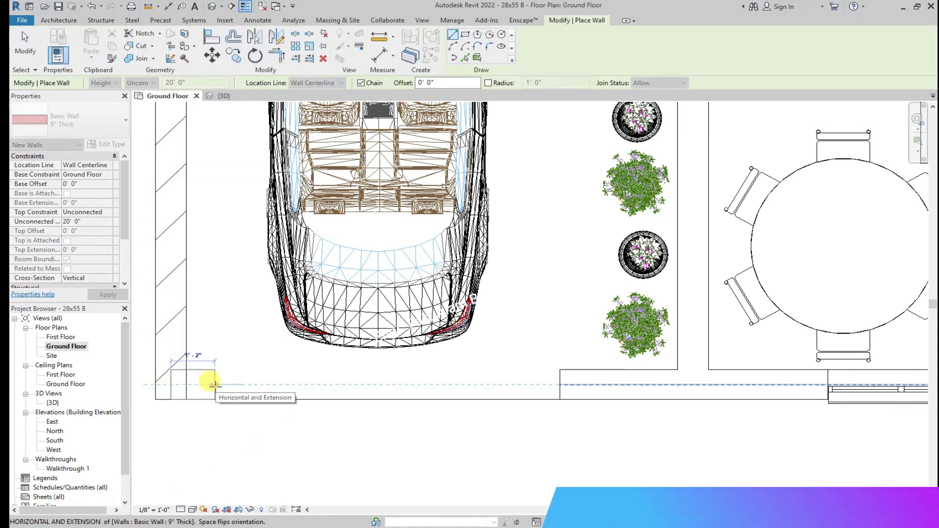
left_click(59, 7)
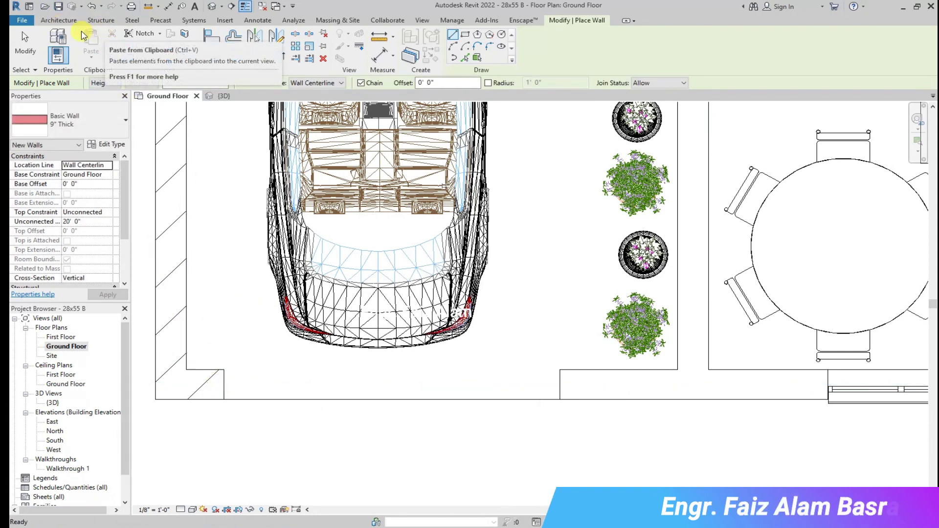
left_click(59, 20)
left_click(138, 39)
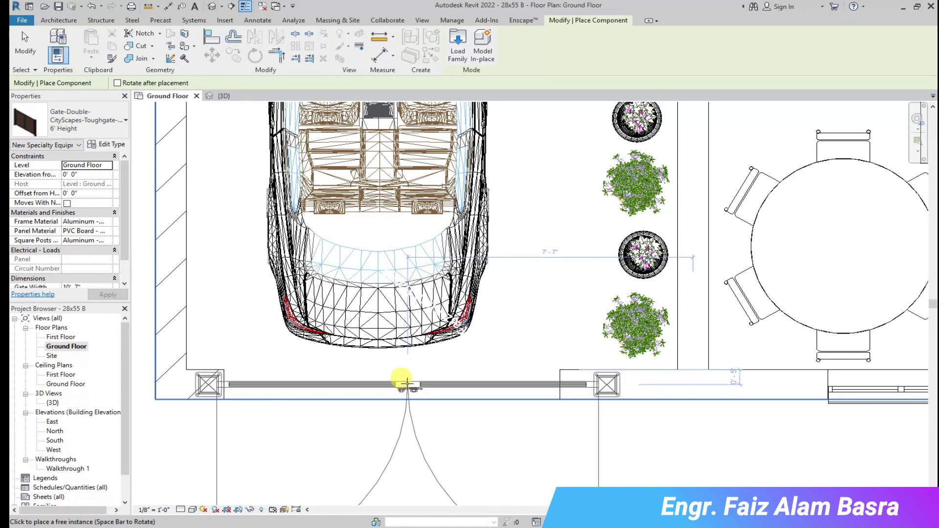
- Place the double gate across the driveway opening and resize it by its right post
left_click(399, 379)
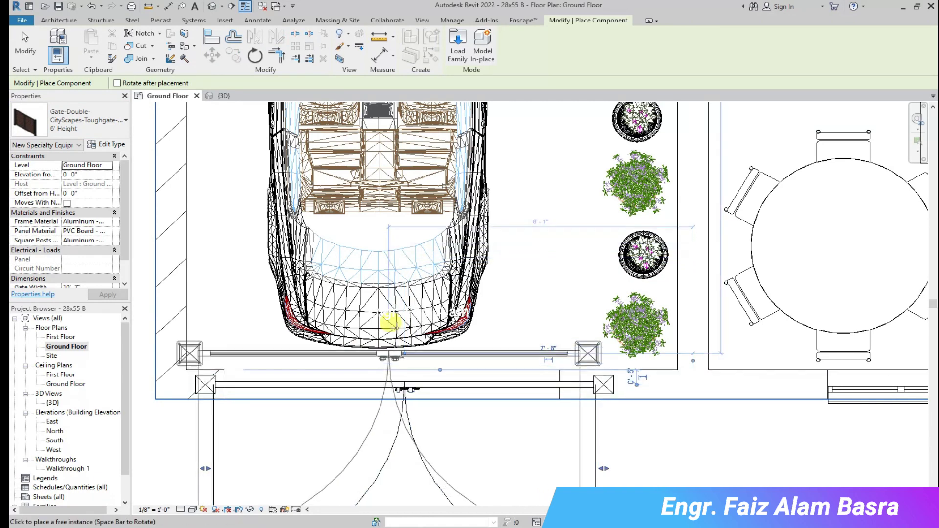
scroll(356, 268, "down", 3)
key("Escape")
key("Escape")
scroll(313, 370, "up", 2)
scroll(314, 370, "up", 1)
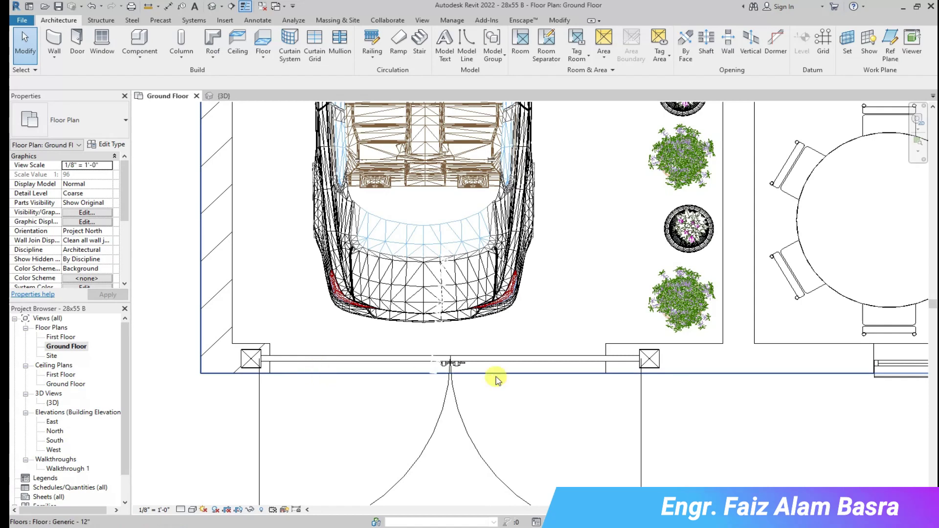
left_click(523, 356)
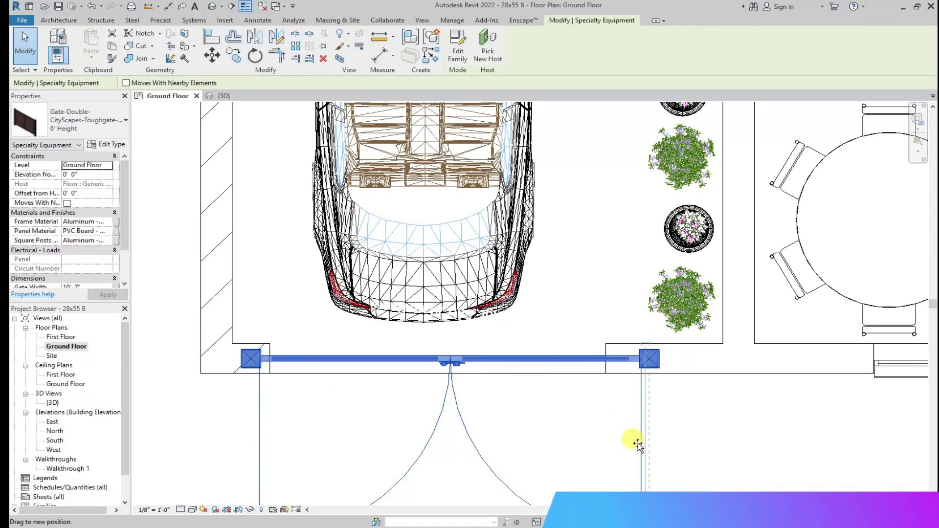
left_click_drag(604, 446, 608, 448)
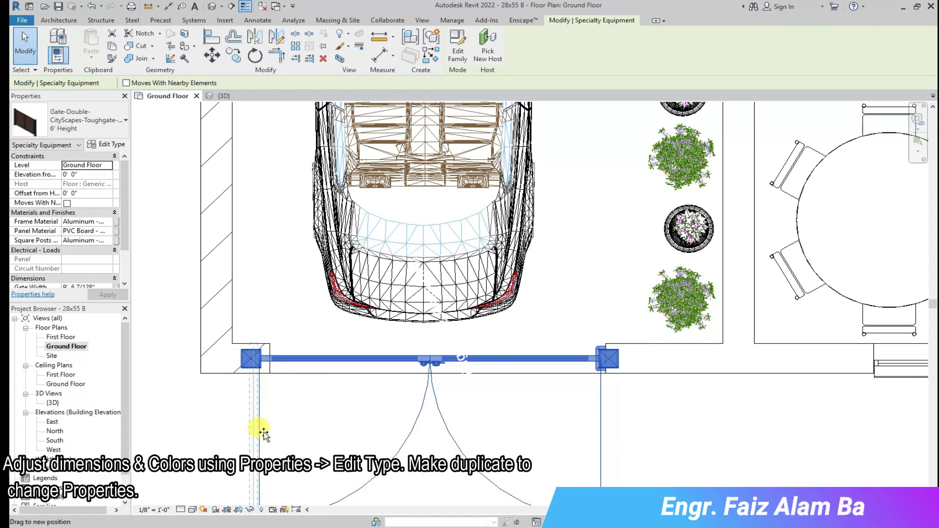
left_click(315, 398)
- Check the gate in 3D, then return to the Ground Floor plan
left_click(224, 96)
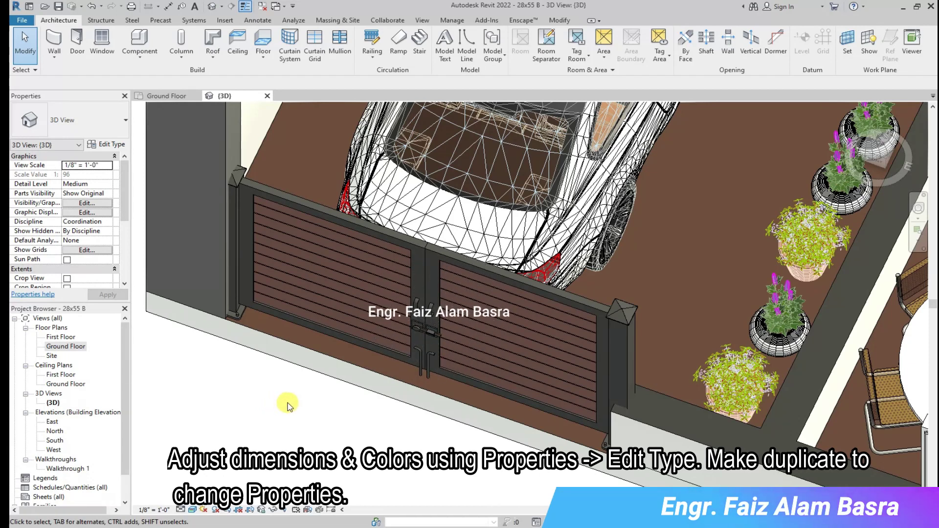
left_click(155, 95)
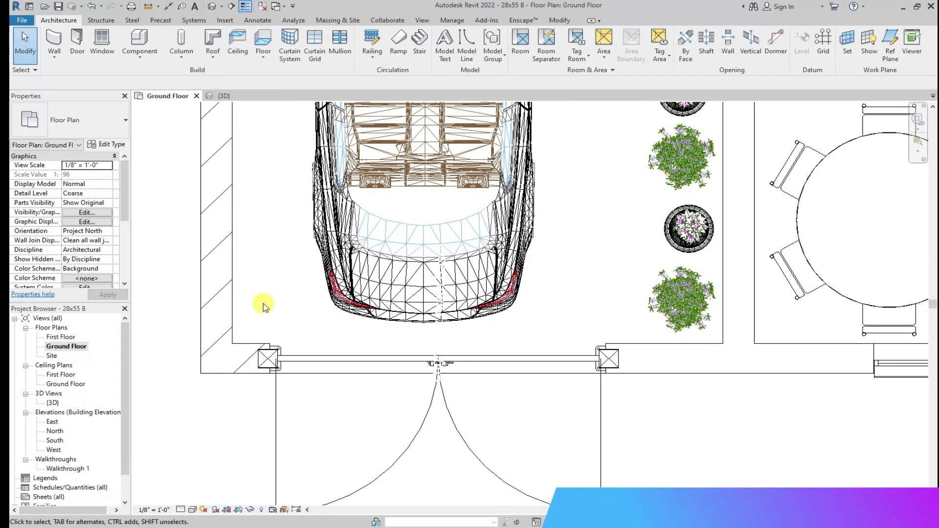
scroll(275, 359, "up", 2)
scroll(293, 348, "up", 2)
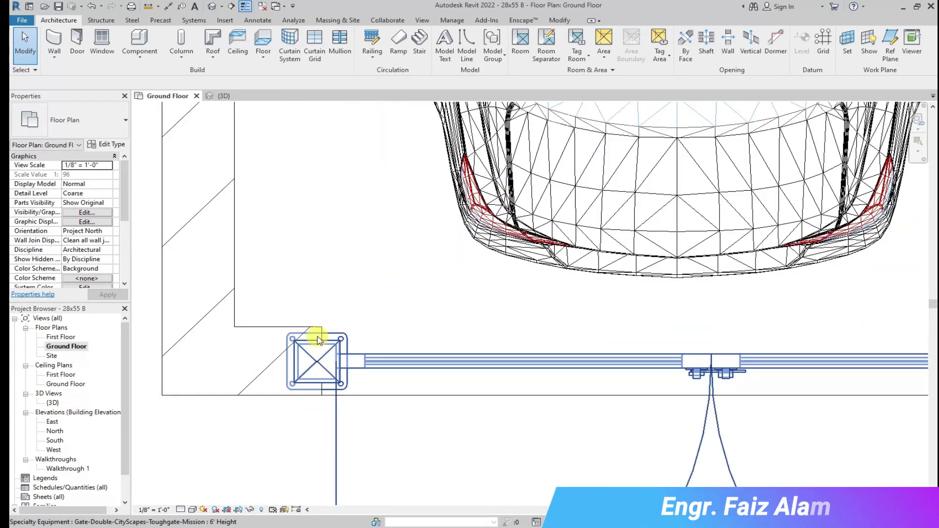
- Extend the front wall segments to meet the gate posts
left_click(321, 364)
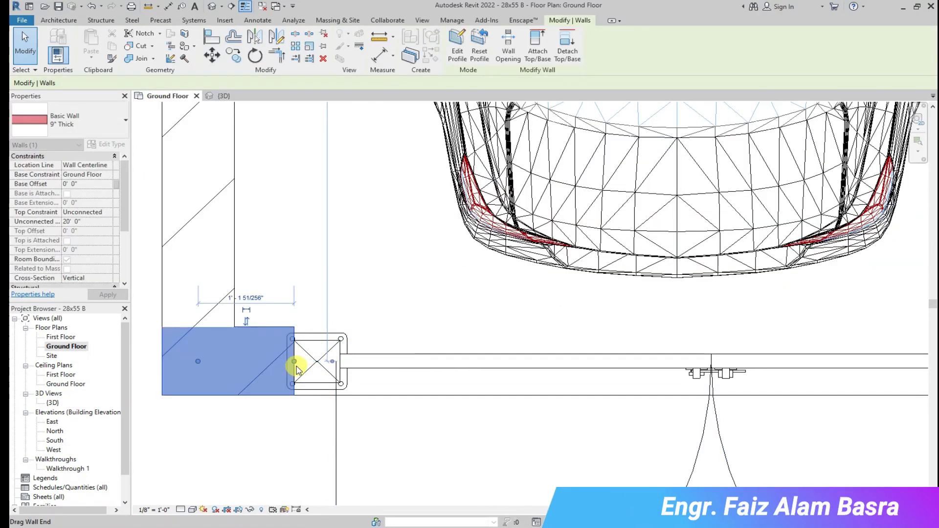
scroll(265, 344, "down", 2)
left_click(778, 340)
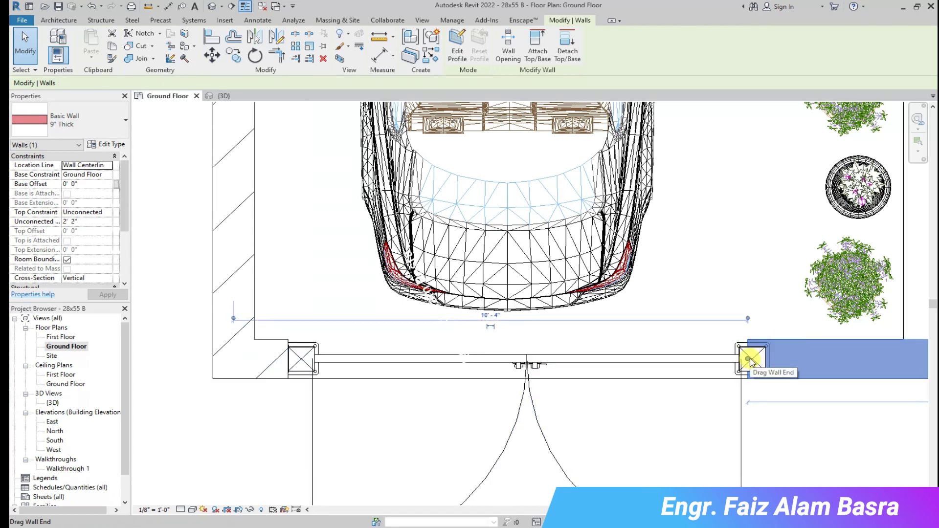
left_click_drag(751, 361, 748, 357)
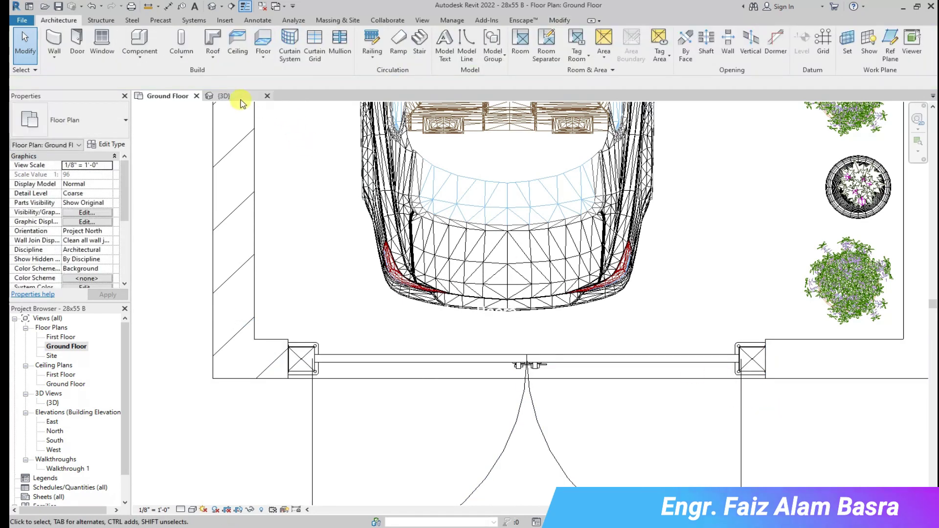
- In 3D, lower the 9" wall stub beside the gate from 20' to a low block
left_click(224, 96)
scroll(290, 405, "down", 3)
scroll(337, 399, "down", 2)
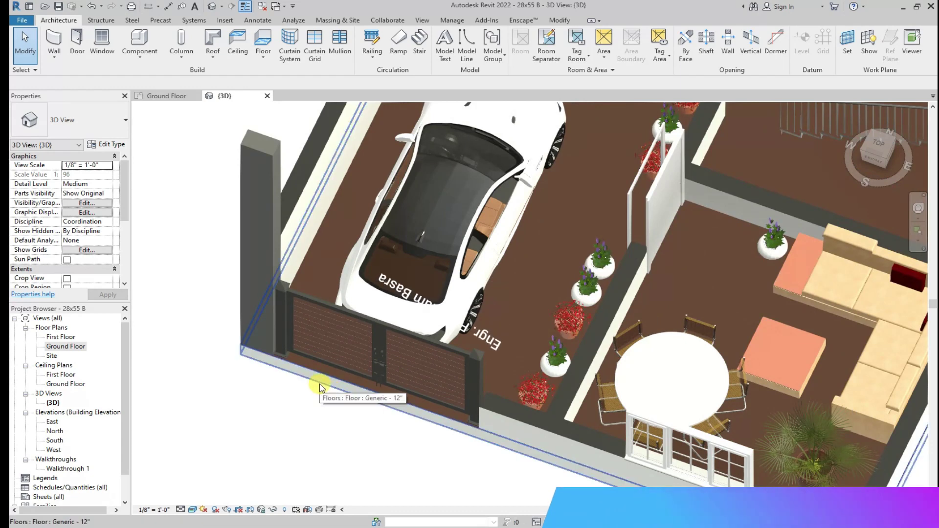
left_click(310, 376)
type("2' 0\"")
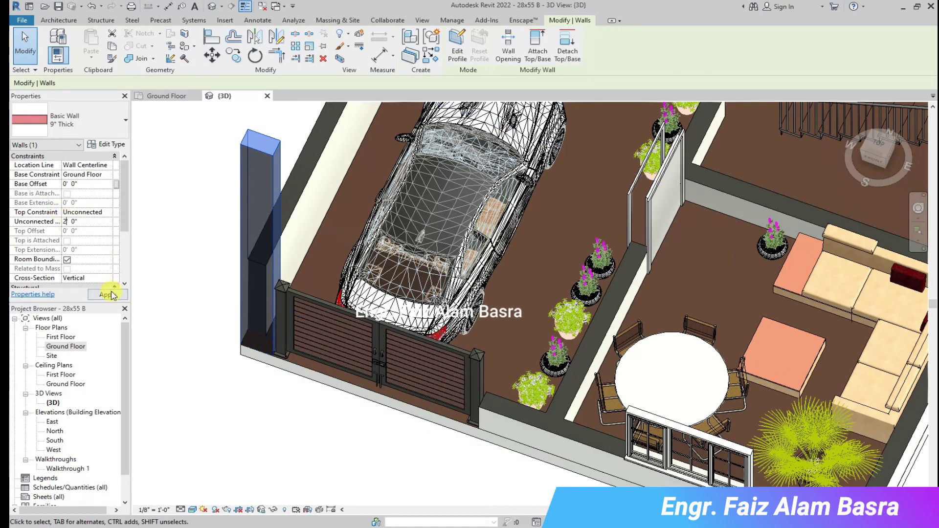
left_click(193, 297)
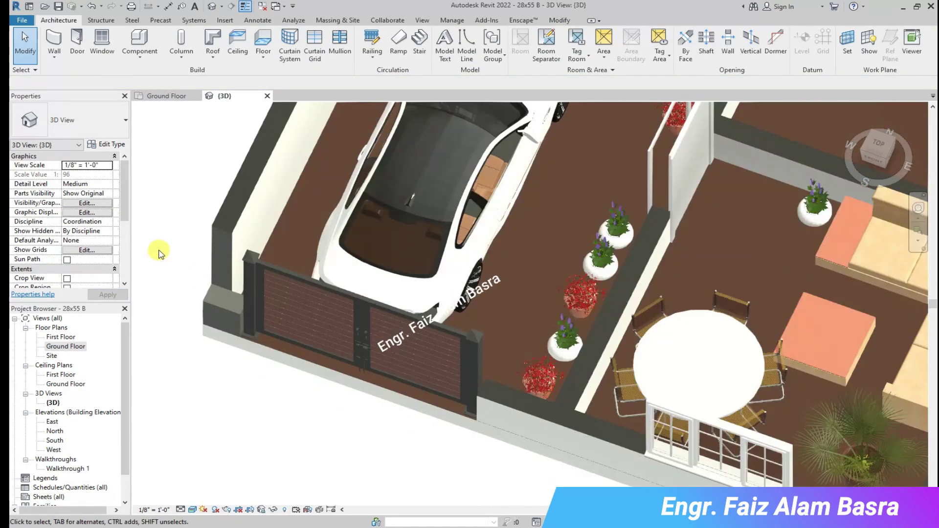
scroll(205, 313, "up", 2)
scroll(208, 314, "up", 2)
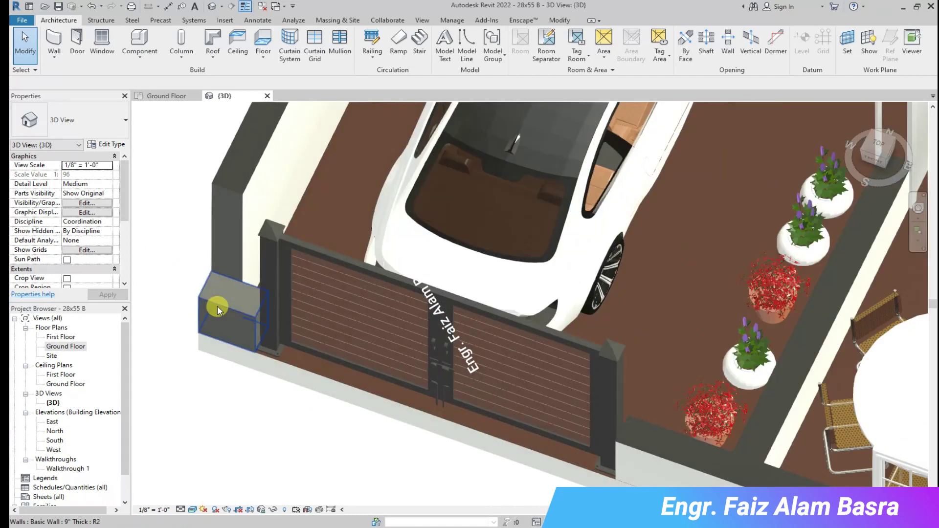
left_click(559, 20)
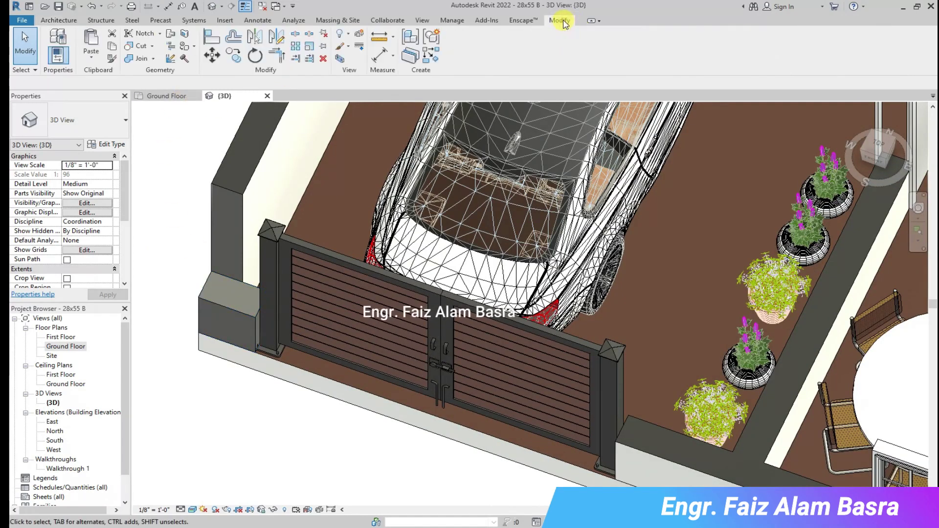
- Start the Paint tool and scroll through the Material Browser list
left_click(194, 45)
left_click(203, 62)
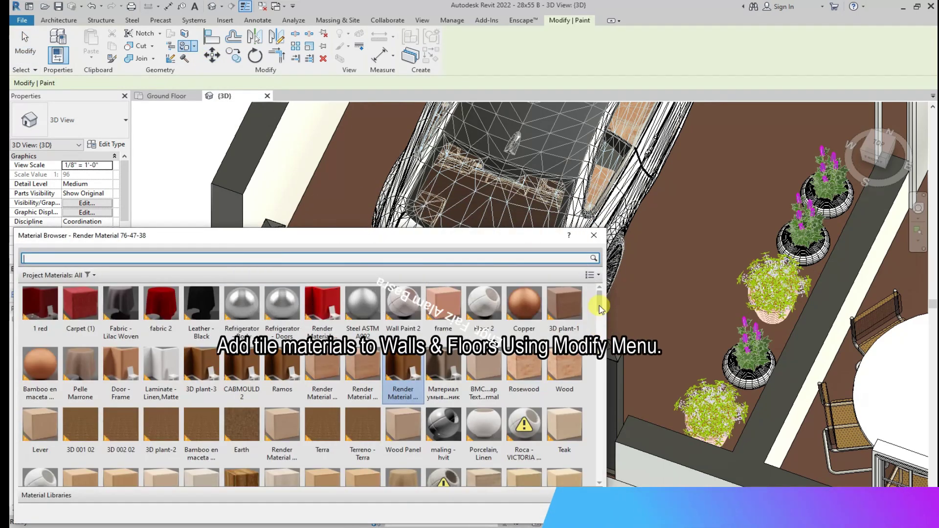
scroll(522, 362, "down", 5)
scroll(562, 425, "down", 5)
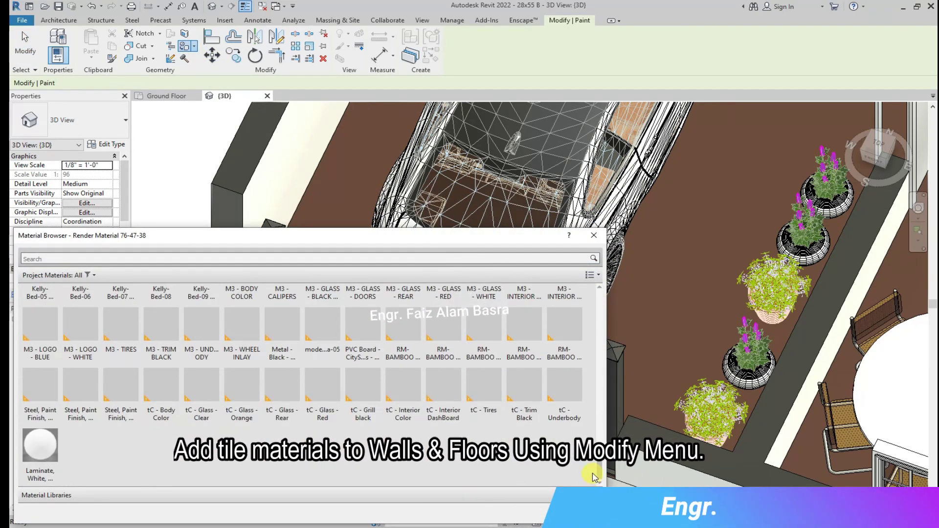
scroll(593, 477, "up", 3)
scroll(593, 477, "up", 3)
scroll(593, 477, "up", 3)
scroll(594, 435, "up", 2)
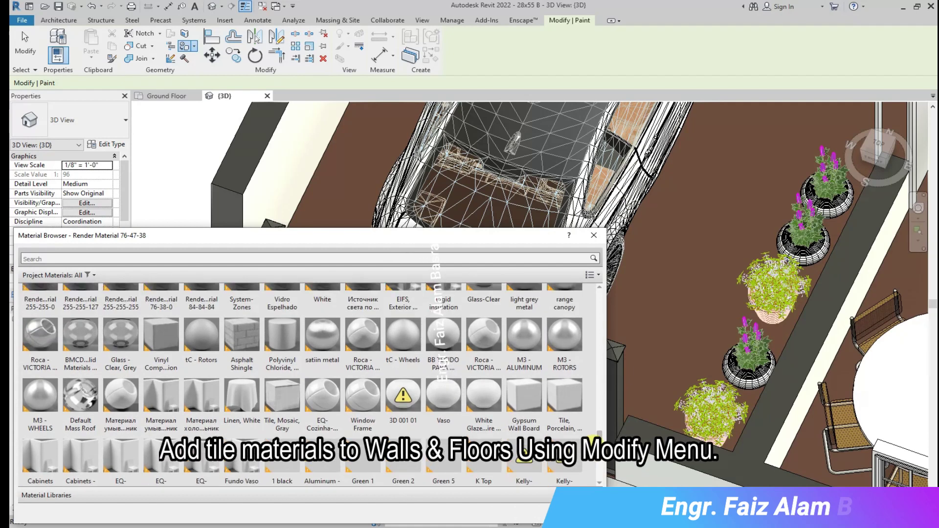
scroll(594, 435, "up", 2)
scroll(594, 434, "up", 2)
scroll(594, 434, "up", 2)
- Search 'white', pick Laminate - Linen,Matte, and move the browser aside to reveal the gate
left_click_drag(594, 432, 594, 484)
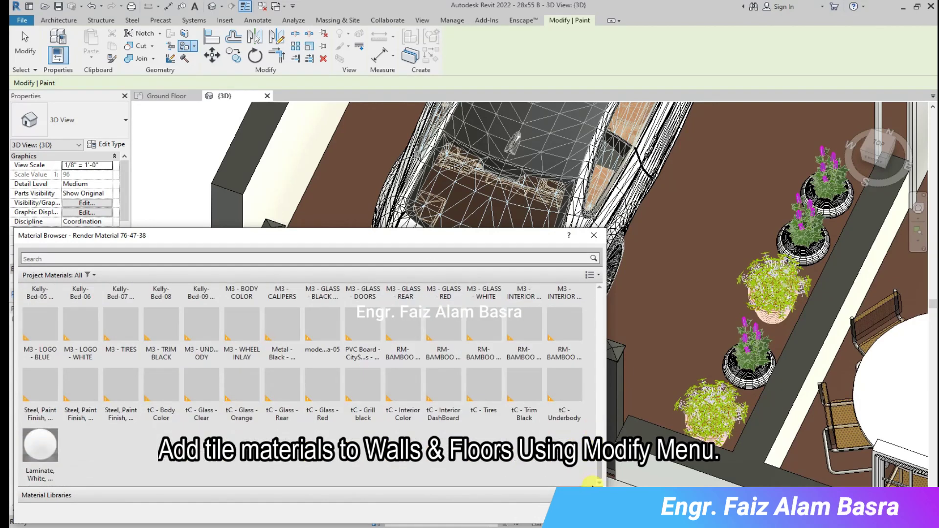
scroll(337, 390, "up", 1)
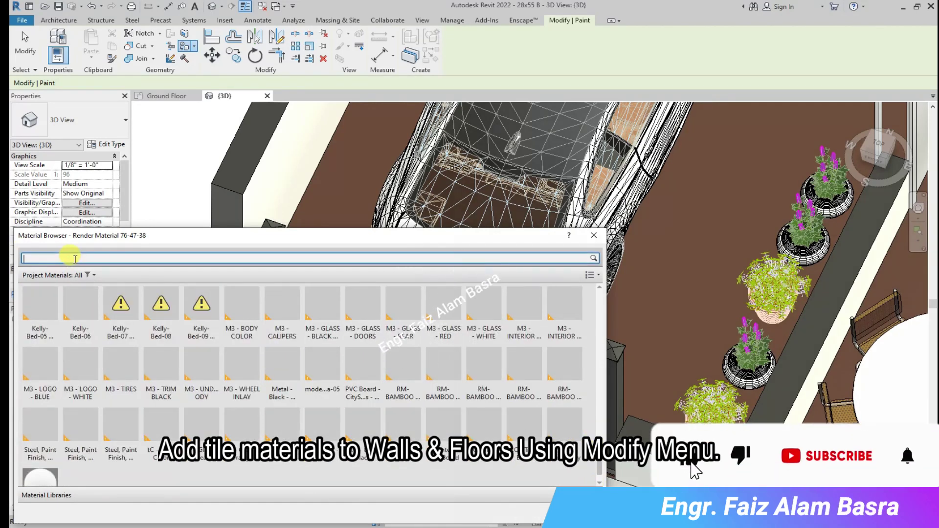
type("white")
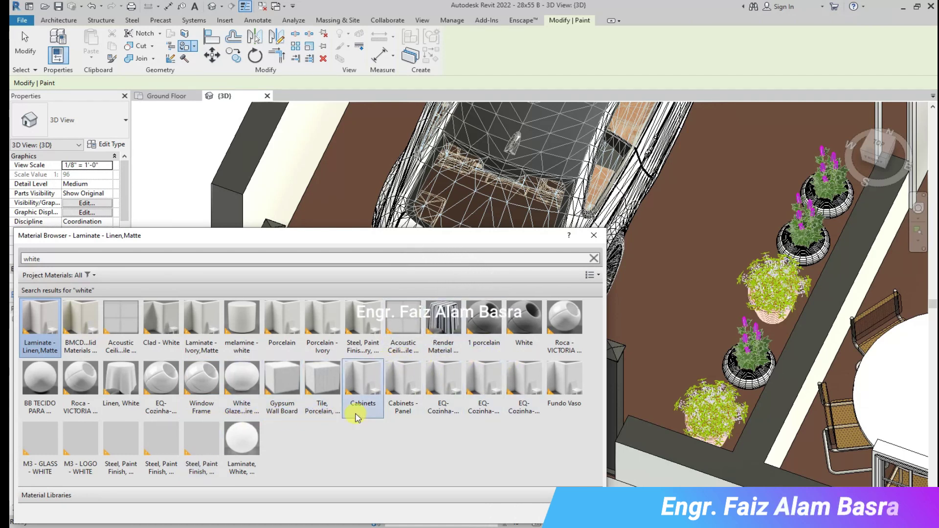
left_click_drag(418, 237, 413, 477)
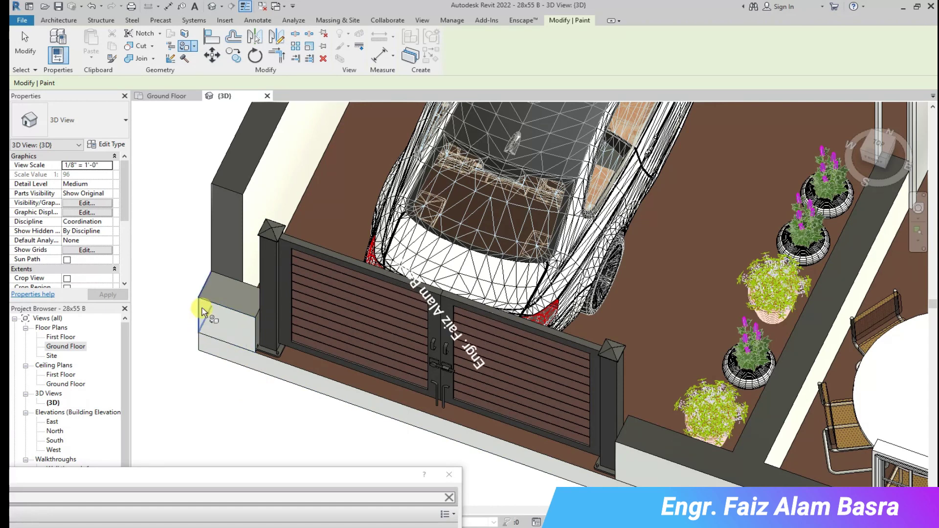
- Zoom around the gate and switch to an isometric view of the model
scroll(249, 330, "up", 5)
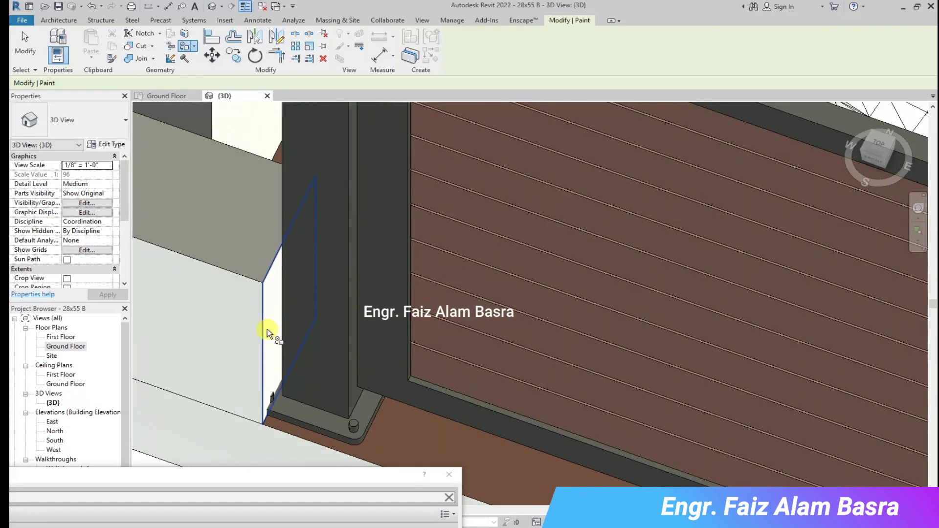
scroll(212, 258, "down", 2)
scroll(213, 258, "down", 2)
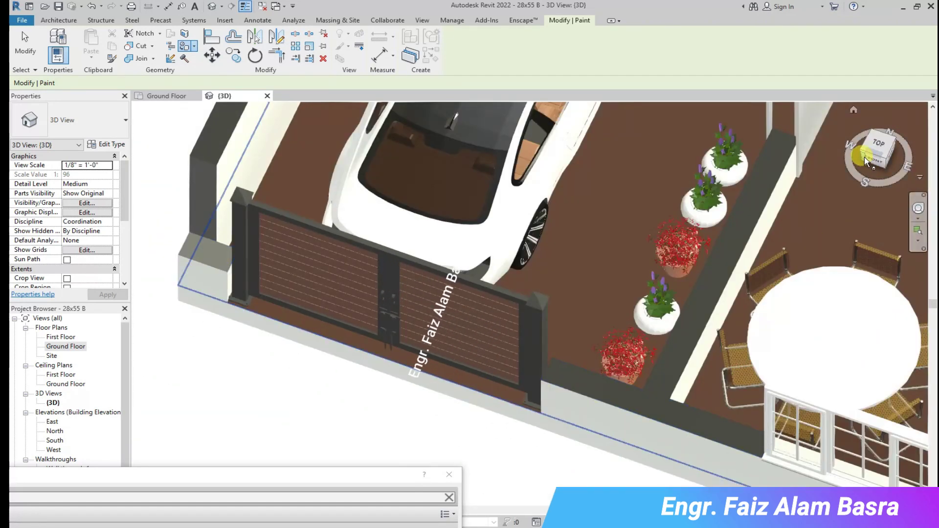
left_click(865, 157)
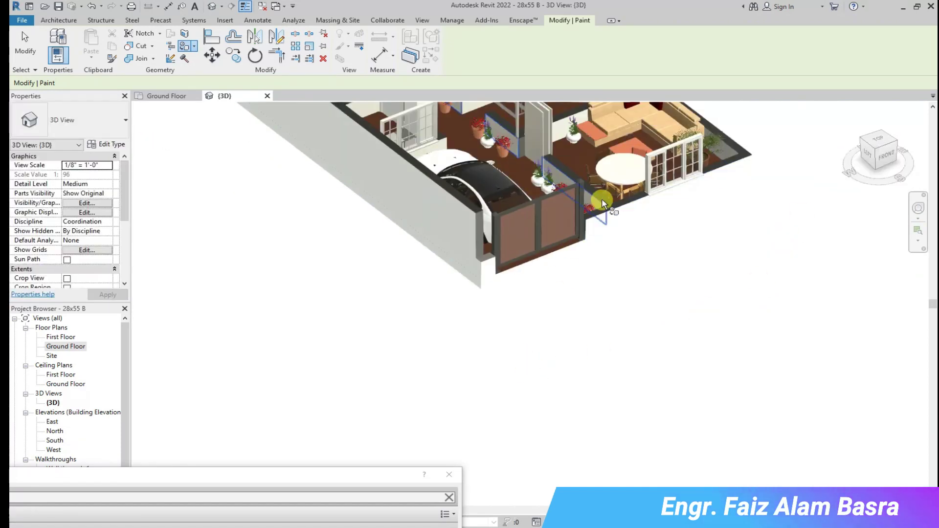
scroll(602, 200, "up", 5)
scroll(563, 318, "up", 3)
scroll(558, 287, "up", 2)
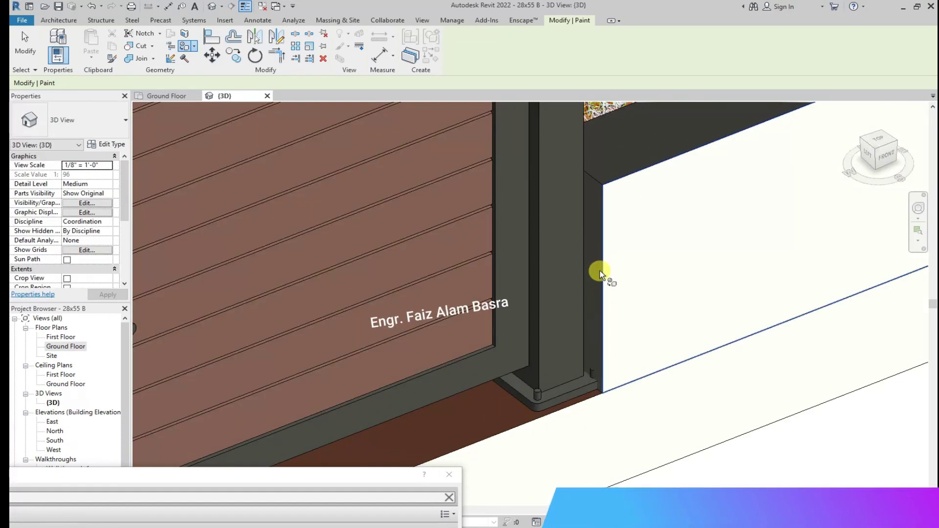
scroll(592, 283, "up", 3)
scroll(612, 252, "up", 1)
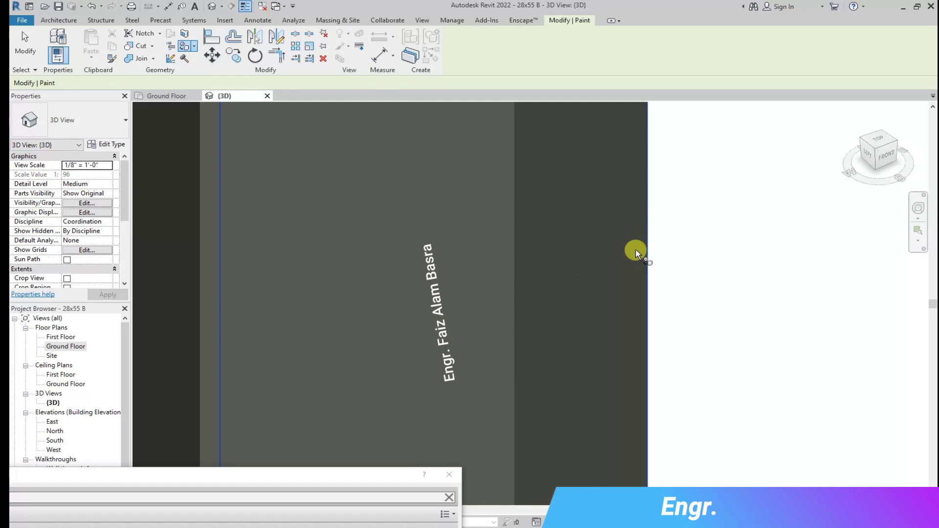
scroll(607, 259, "down", 3)
scroll(587, 256, "down", 2)
scroll(593, 264, "down", 2)
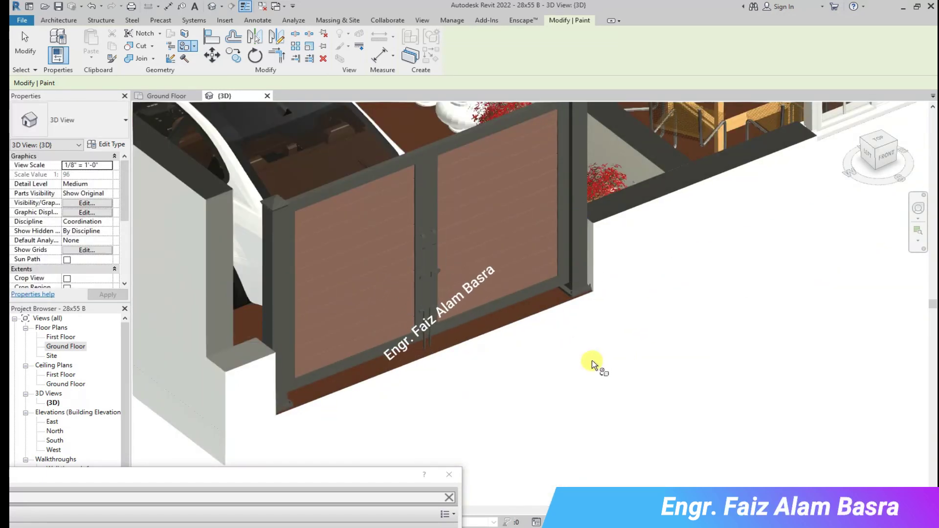
- Exit the Paint tool and fit the whole house back into the 3D view
left_click(30, 46)
scroll(435, 289, "down", 3)
scroll(416, 333, "down", 3)
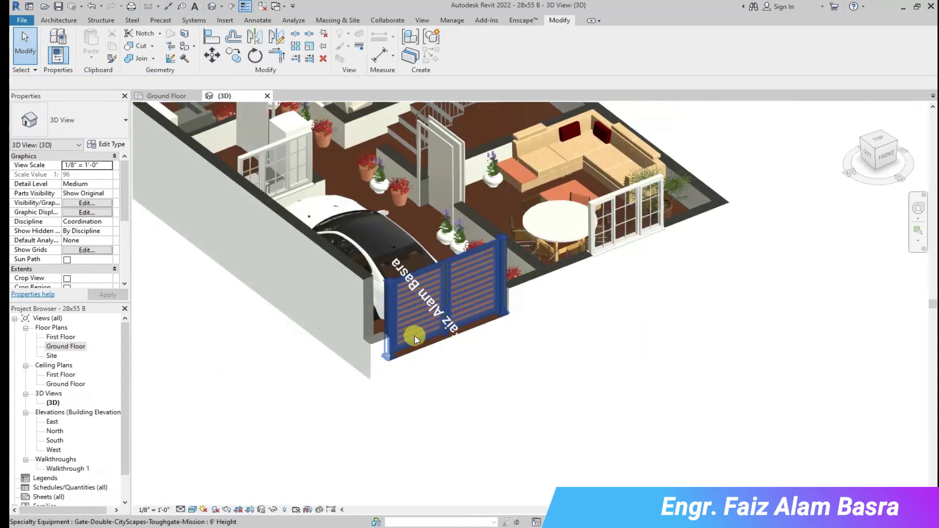
scroll(497, 313, "down", 2)
left_click(854, 114)
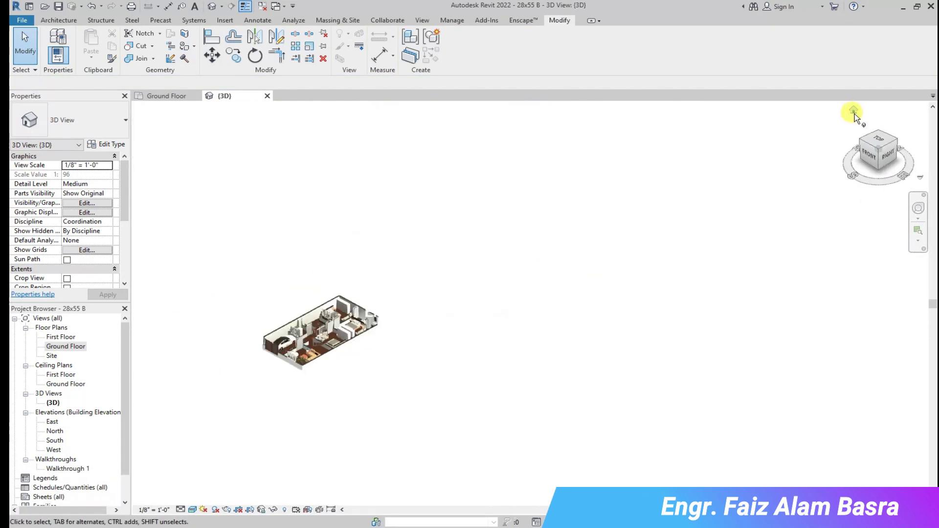
- Zoom and pan around the 3D house model, then return to the Ground Floor plan
scroll(507, 390, "up", 3)
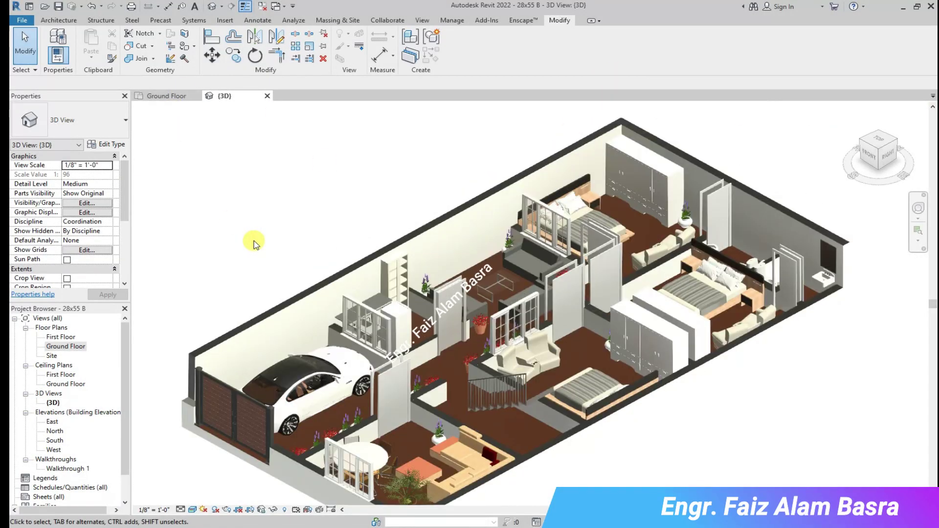
scroll(241, 236, "down", 3)
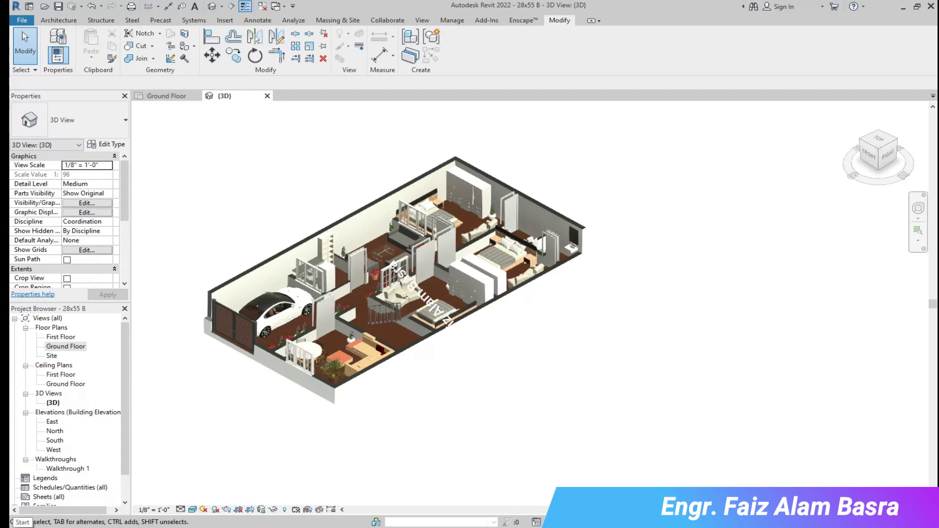
scroll(724, 258, "up", 1)
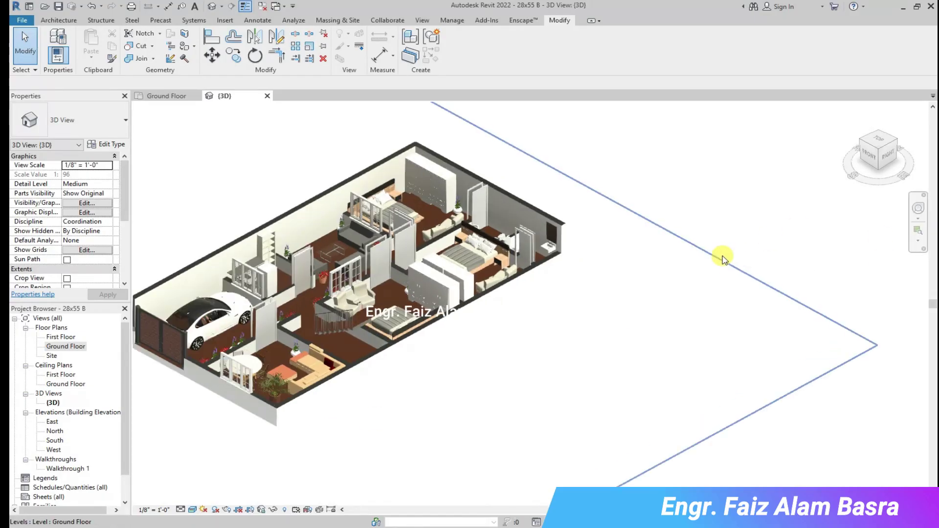
middle_click_drag(794, 332, 866, 359)
scroll(298, 171, "up", 1)
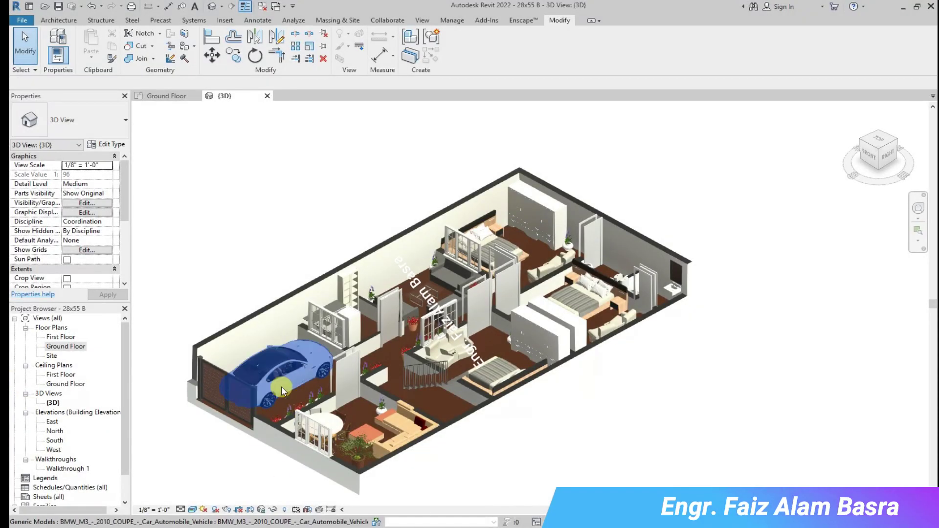
scroll(283, 400, "up", 1)
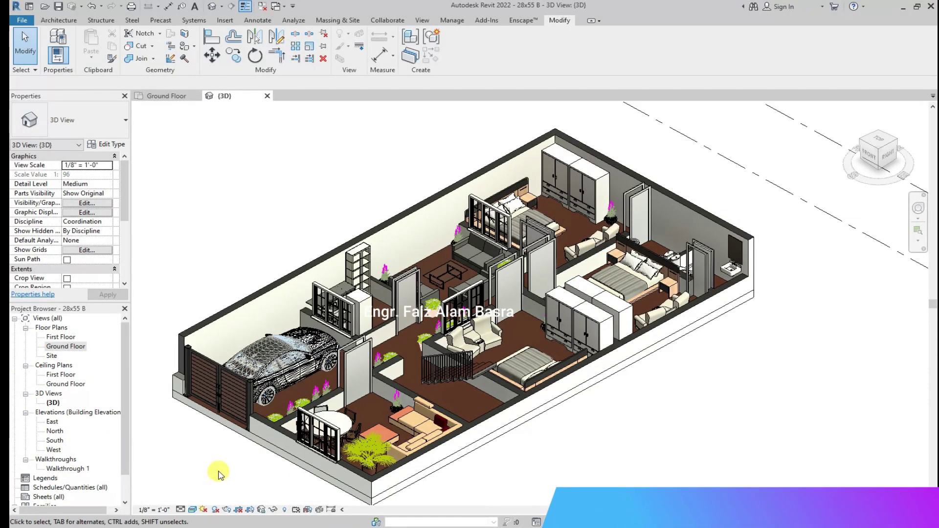
scroll(218, 474, "up", 1)
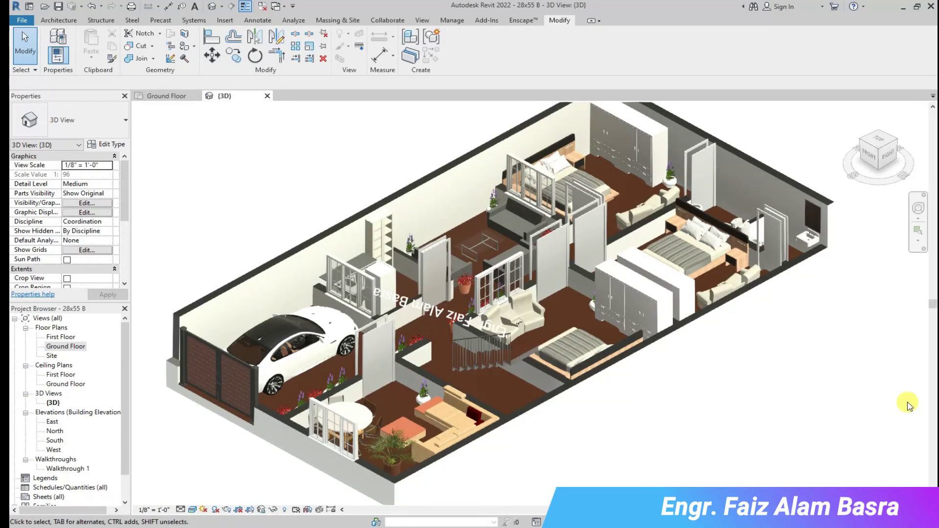
scroll(909, 406, "down", 1)
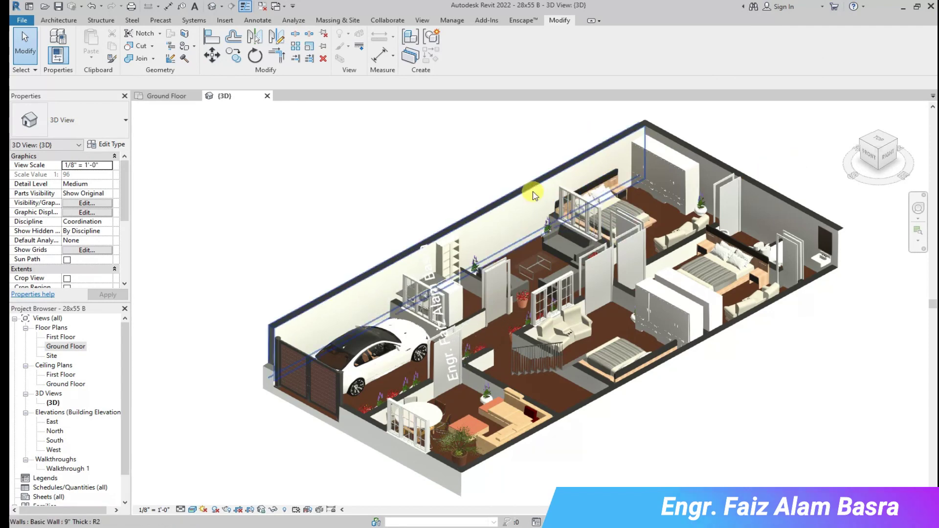
left_click(163, 96)
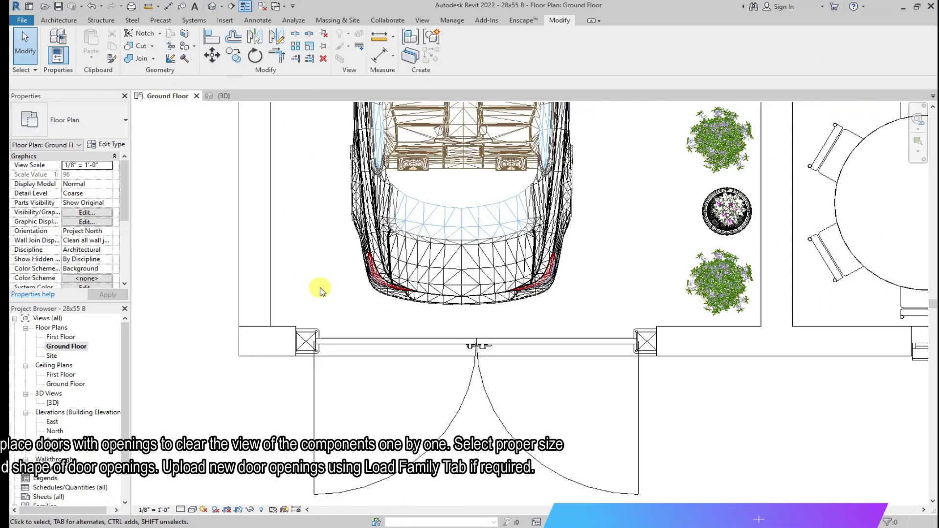
- Change the kitchen door to a Door-Opening 32" x 84" type
scroll(318, 293, "down", 3)
scroll(341, 166, "up", 4)
left_click(366, 167)
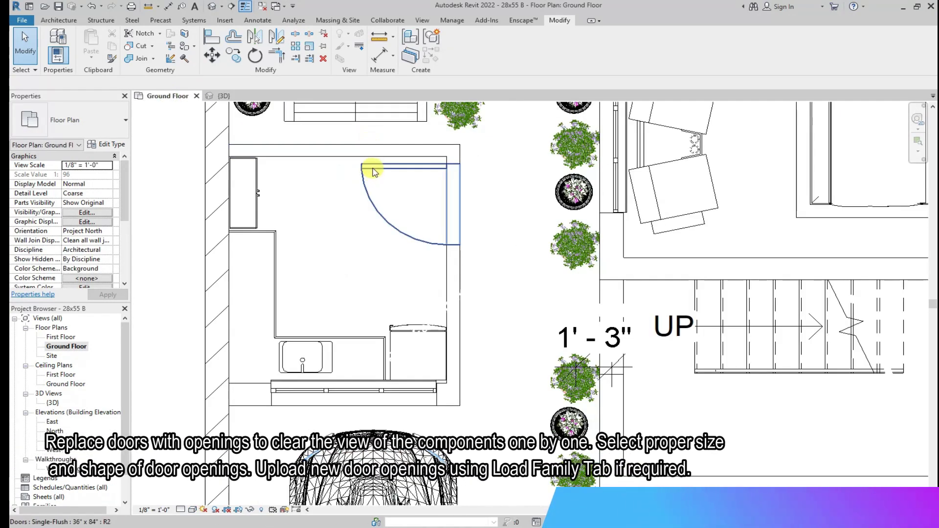
left_click(125, 122)
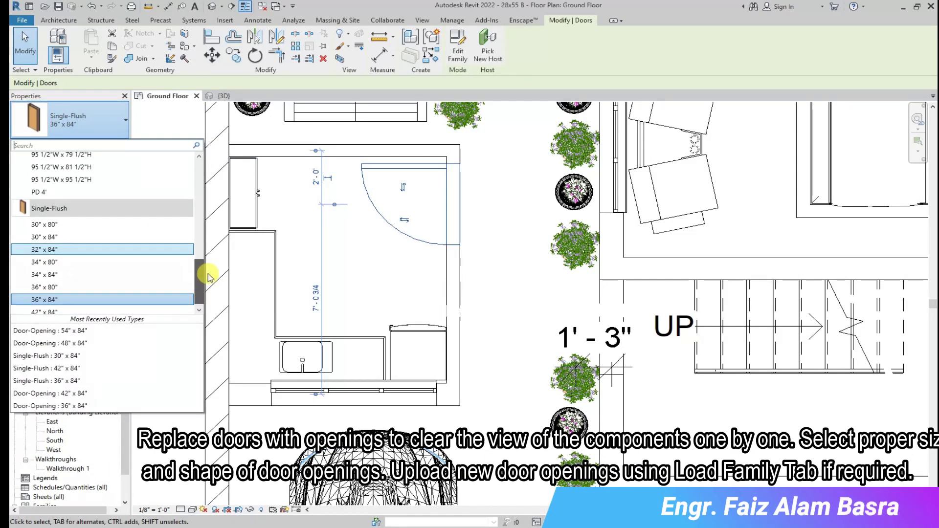
left_click_drag(206, 289, 208, 200)
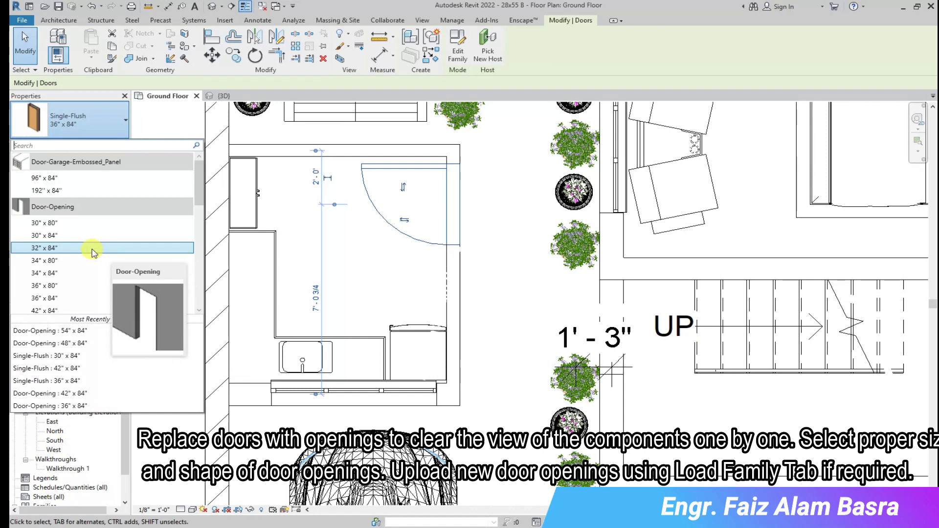
left_click(94, 249)
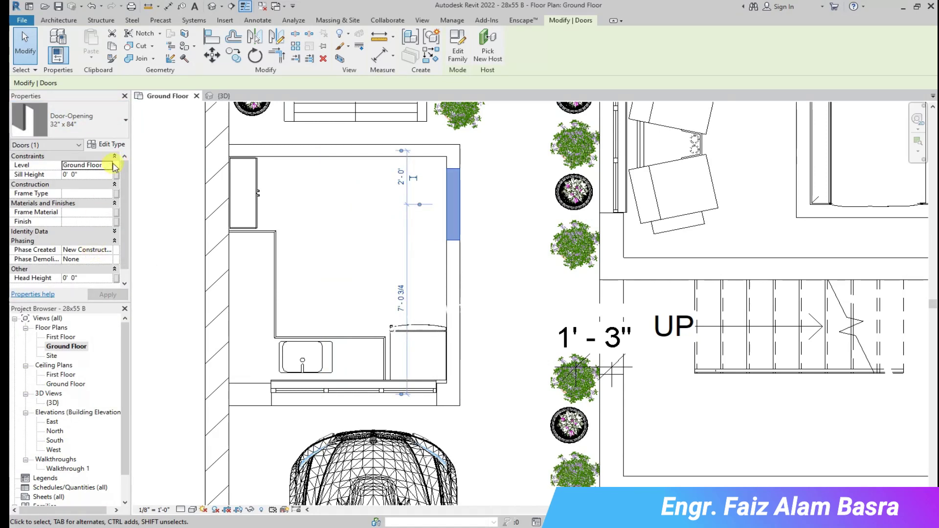
- Switch two more ground-floor doors to the Door-Opening 42" x 84" type
left_click(125, 122)
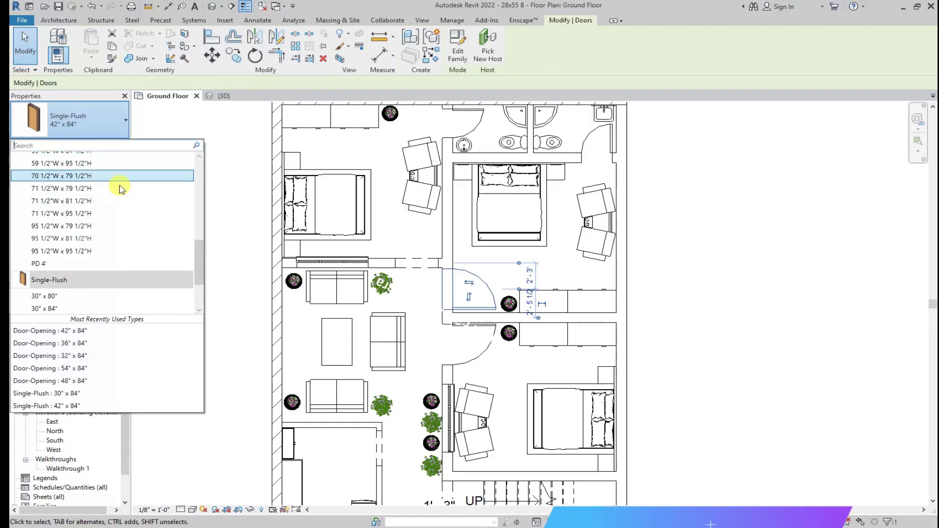
left_click_drag(196, 242, 196, 196)
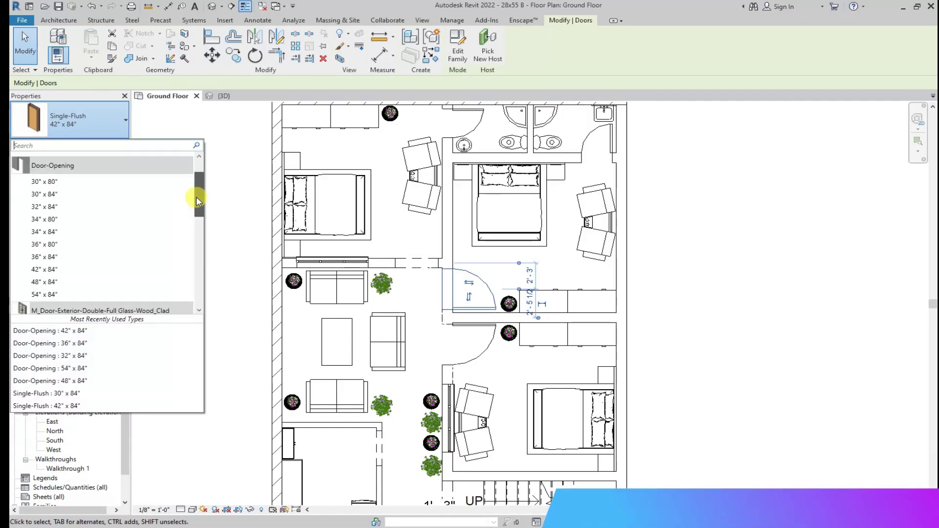
left_click(76, 270)
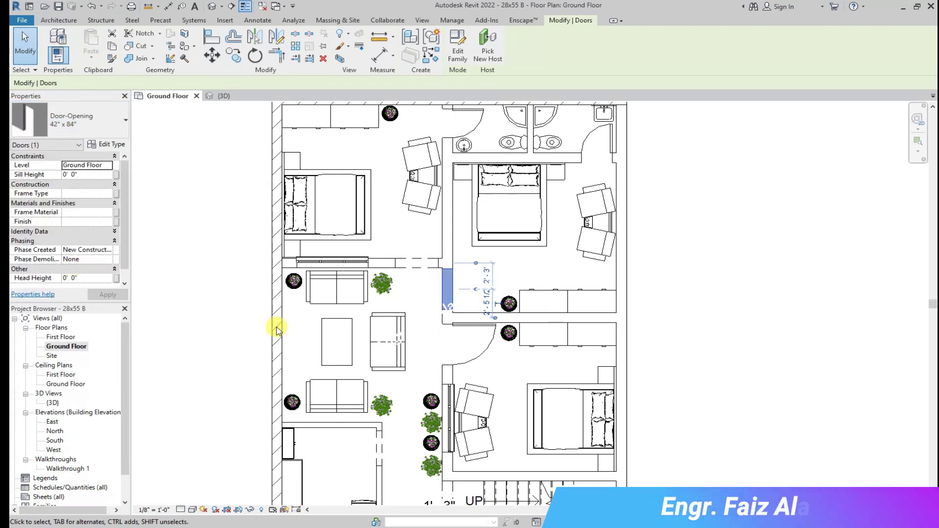
left_click(126, 120)
mouse_move(199, 279)
left_mouse_down()
mouse_move(211, 227)
mouse_move(184, 209)
left_mouse_up()
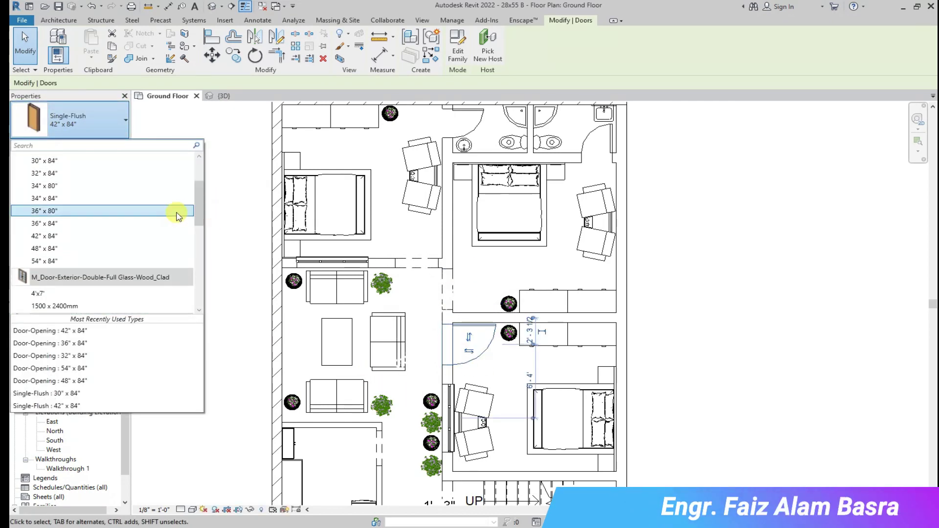
left_click(73, 237)
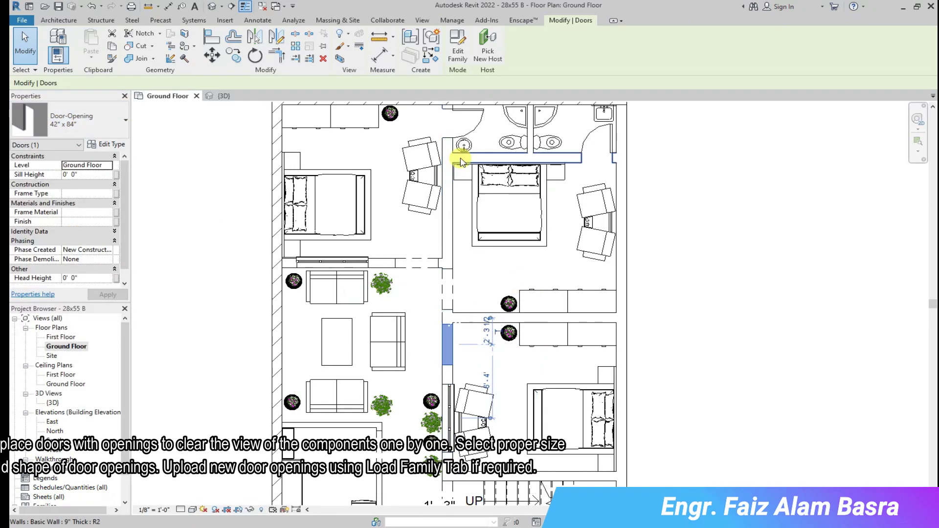
- Make the door below the bedroom a Door-Opening 42" x 84"
scroll(455, 151, "down", 2)
scroll(449, 435, "up", 2)
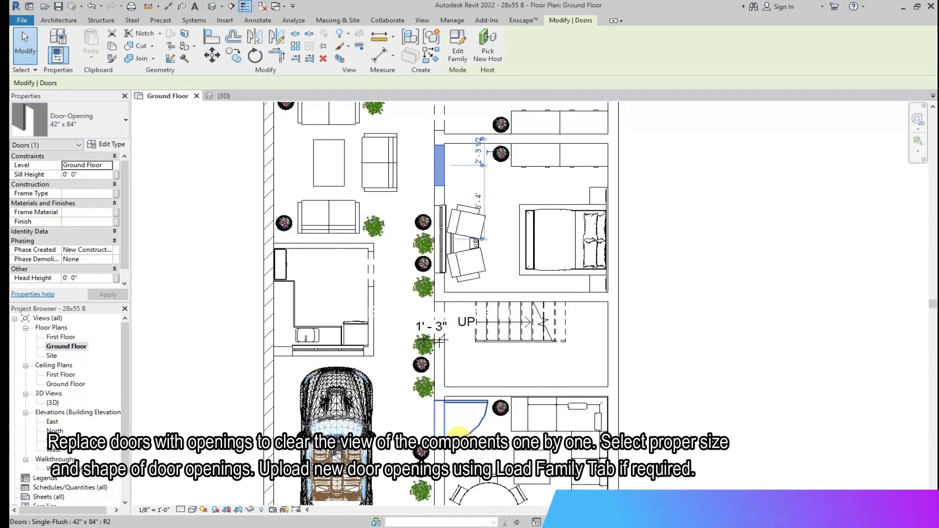
left_click(455, 420)
left_click(126, 120)
left_click_drag(196, 282, 196, 179)
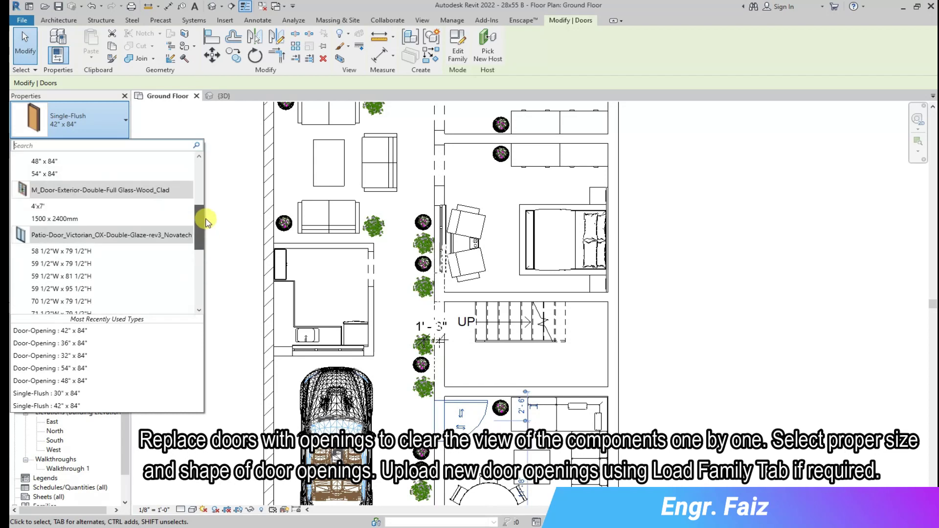
left_click(62, 310)
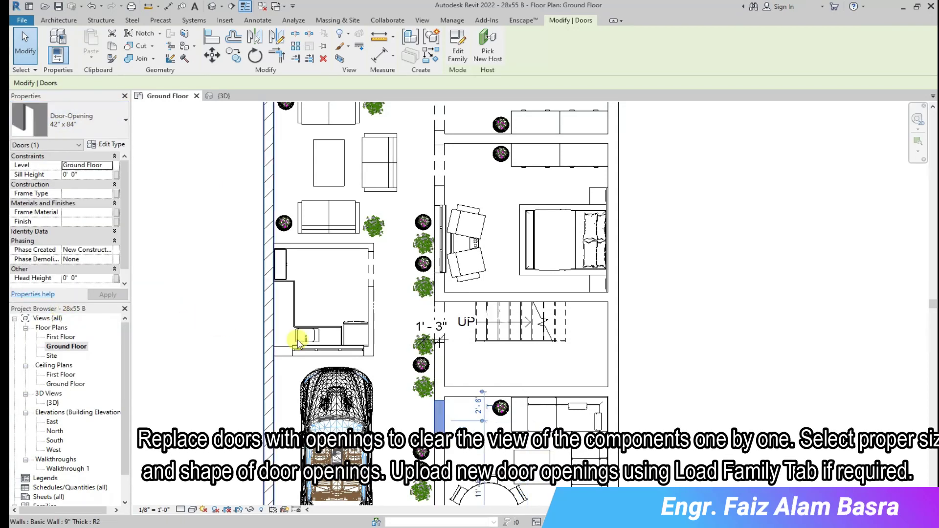
- Clear the selection and bring up the {3D} view of the house
scroll(363, 257, "down", 2)
left_click(622, 300)
scroll(389, 263, "down", 1)
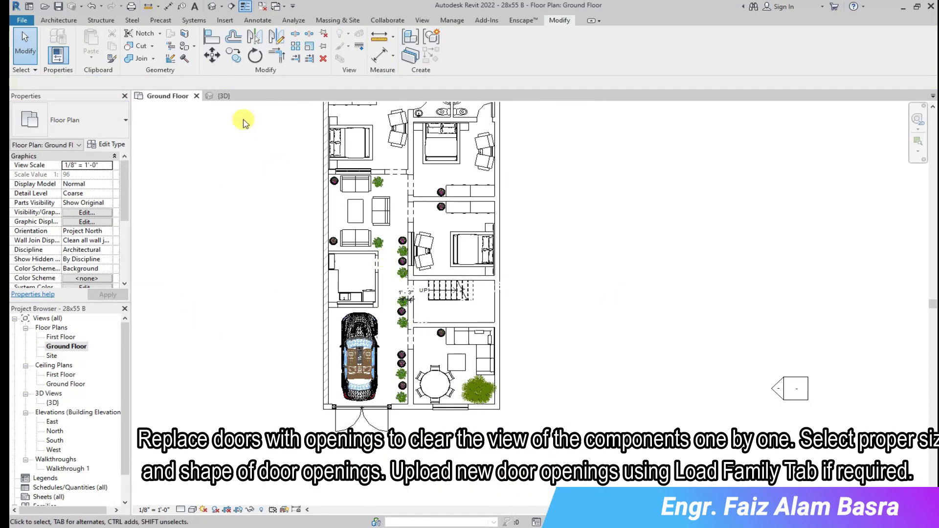
left_click(223, 96)
scroll(608, 427, "up", 2)
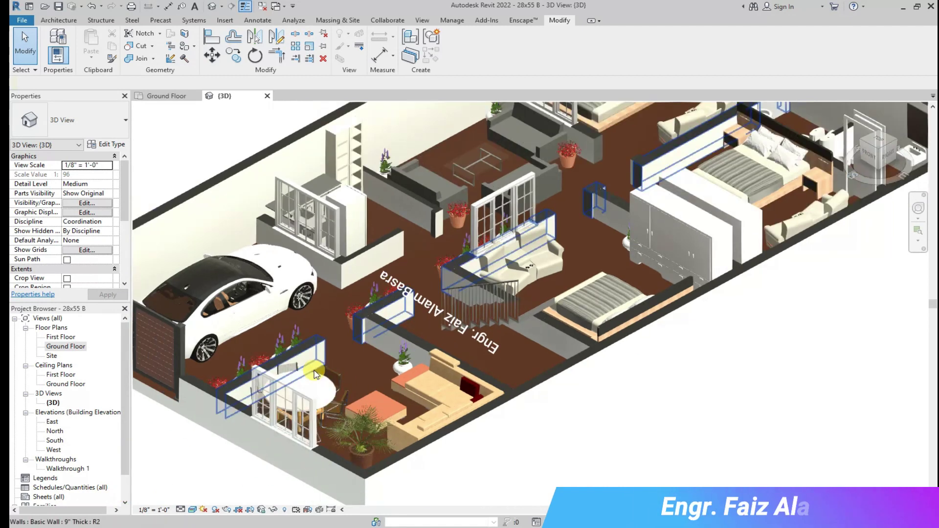
- Go back to the Ground Floor plan view
scroll(352, 381, "down", 1)
scroll(357, 367, "down", 2)
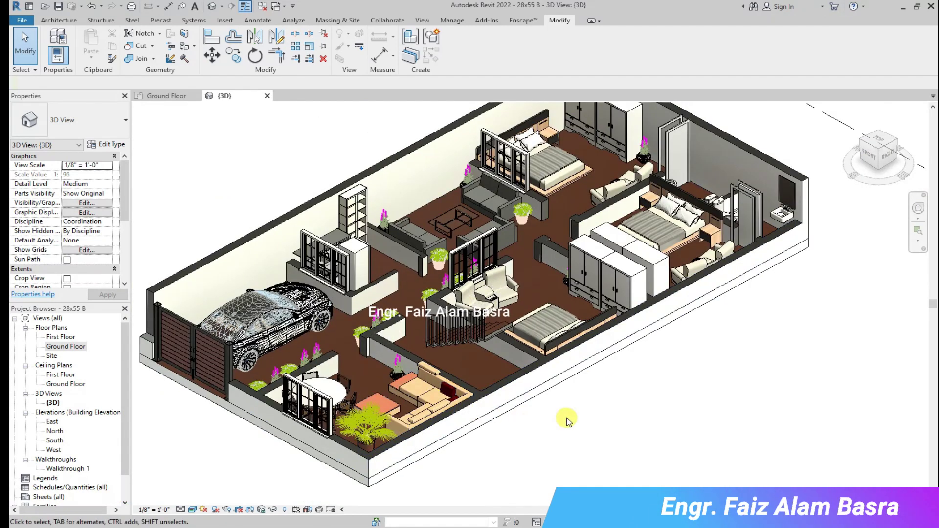
scroll(276, 441, "down", 2)
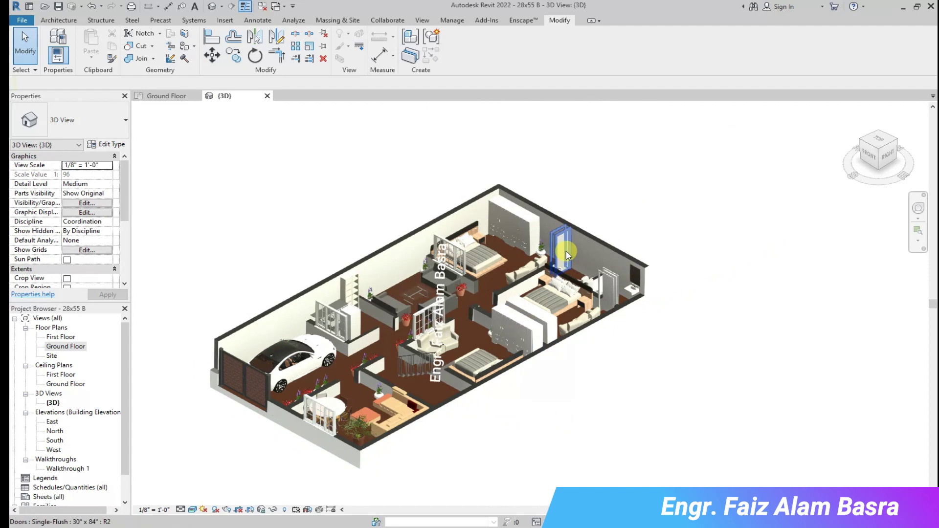
scroll(563, 252, "up", 3)
scroll(557, 254, "up", 1)
left_click(164, 101)
scroll(429, 178, "up", 2)
scroll(421, 186, "up", 3)
- Make the left and right bathroom doors Door-Opening 30" x 84" types
left_click(409, 195)
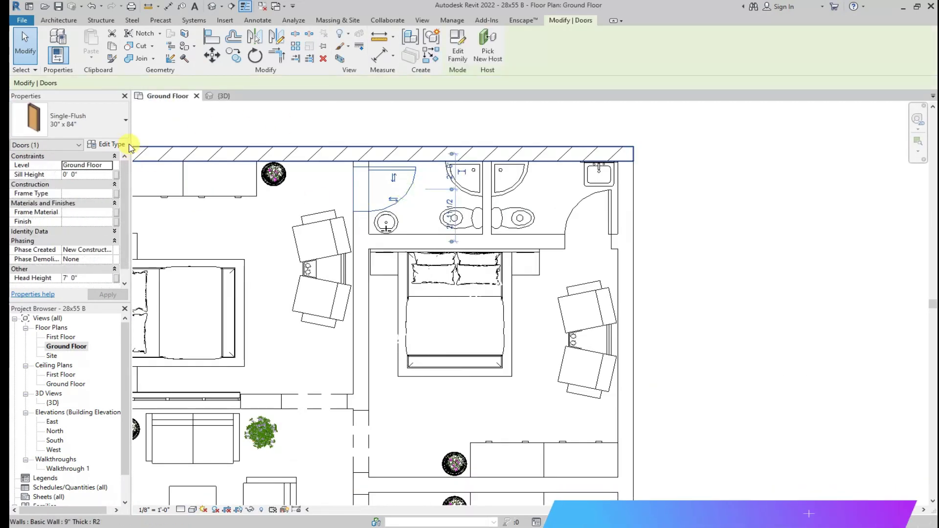
left_click(126, 120)
left_click_drag(191, 266, 195, 162)
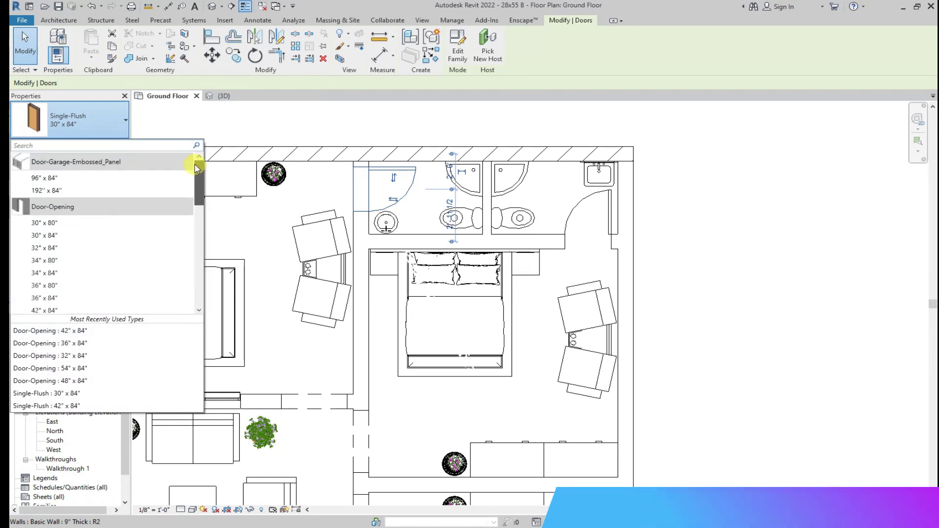
left_click(72, 223)
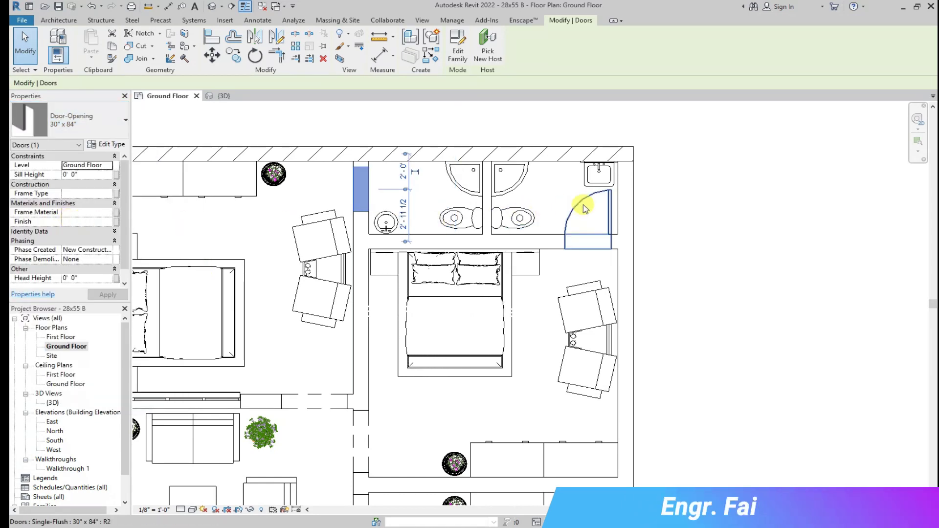
left_click(584, 205)
left_click(125, 120)
left_click_drag(198, 294, 201, 176)
left_click(61, 235)
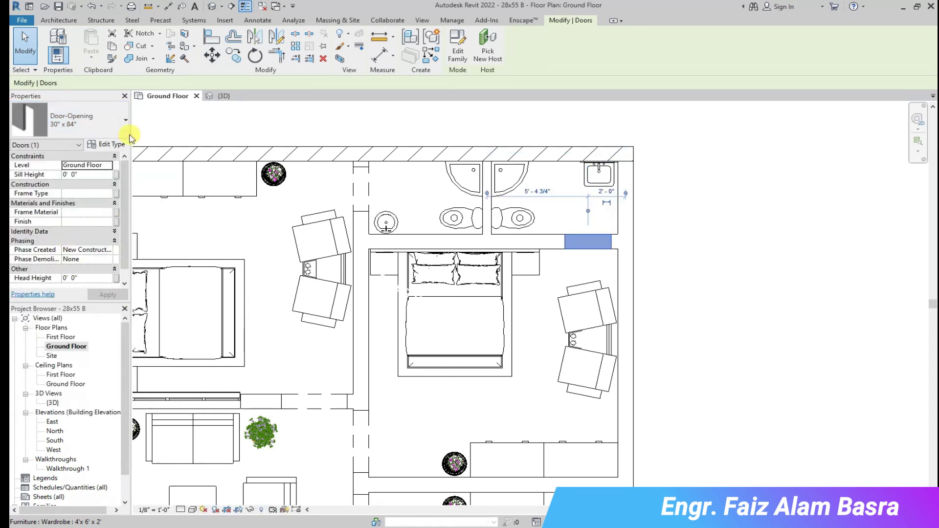
- Return to the {3D} view and zoom around the house
left_click(224, 97)
scroll(669, 429, "up", 3)
scroll(669, 430, "up", 2)
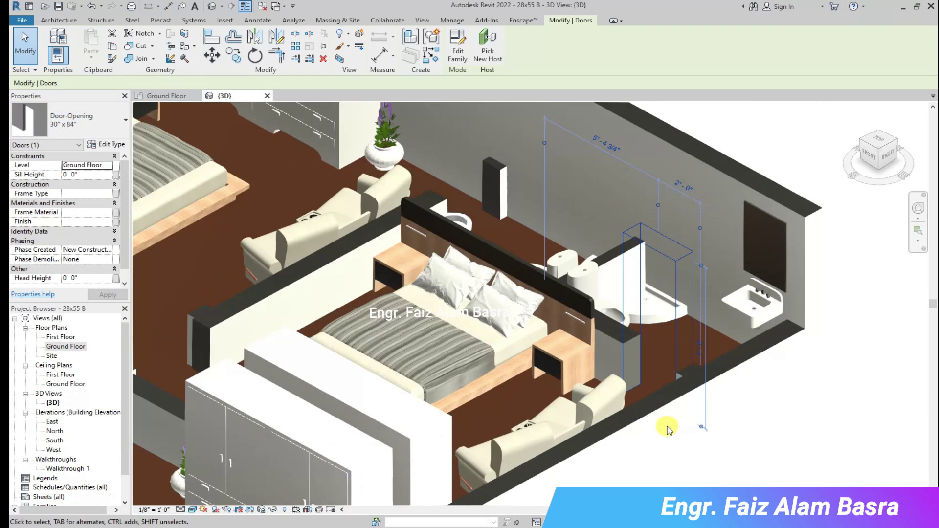
scroll(669, 429, "down", 2)
scroll(377, 272, "down", 2)
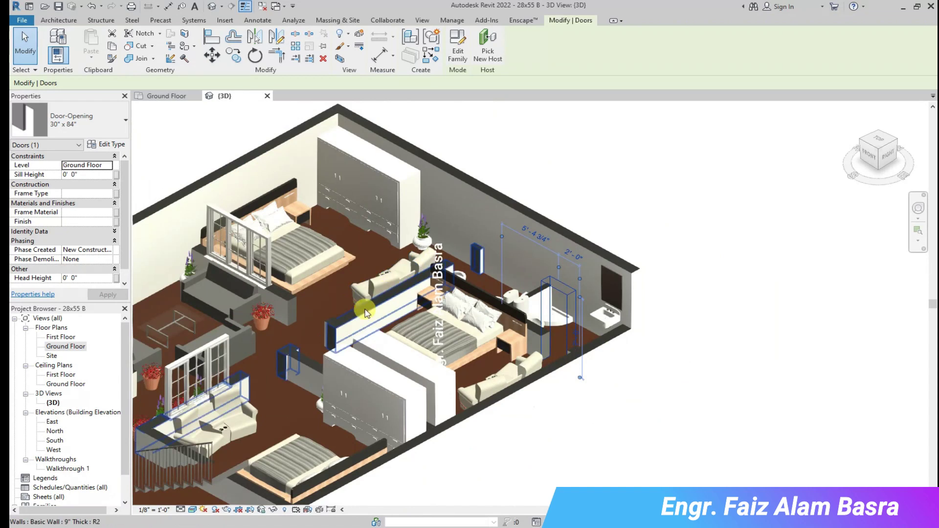
scroll(378, 271, "up", 5)
scroll(378, 272, "down", 2)
scroll(345, 285, "down", 2)
scroll(344, 285, "down", 1)
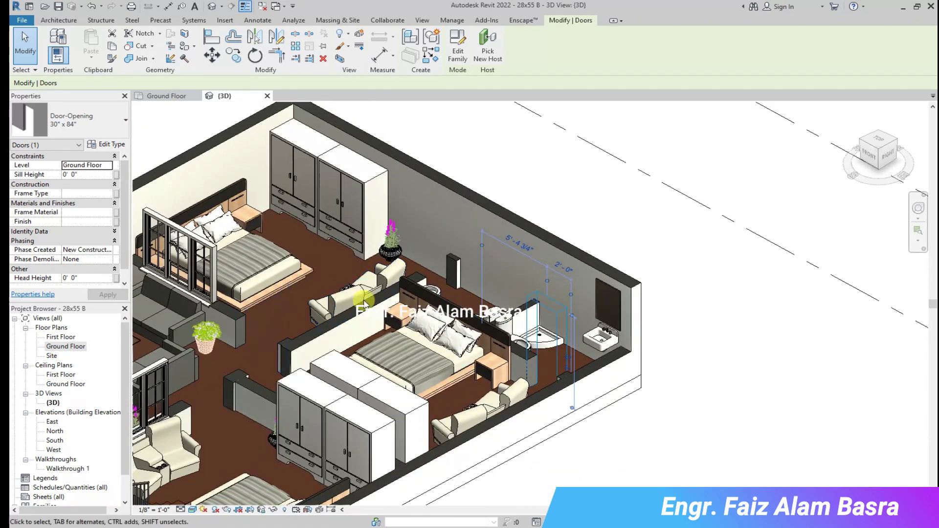
scroll(546, 297, "down", 1)
scroll(546, 297, "down", 2)
scroll(547, 297, "up", 3)
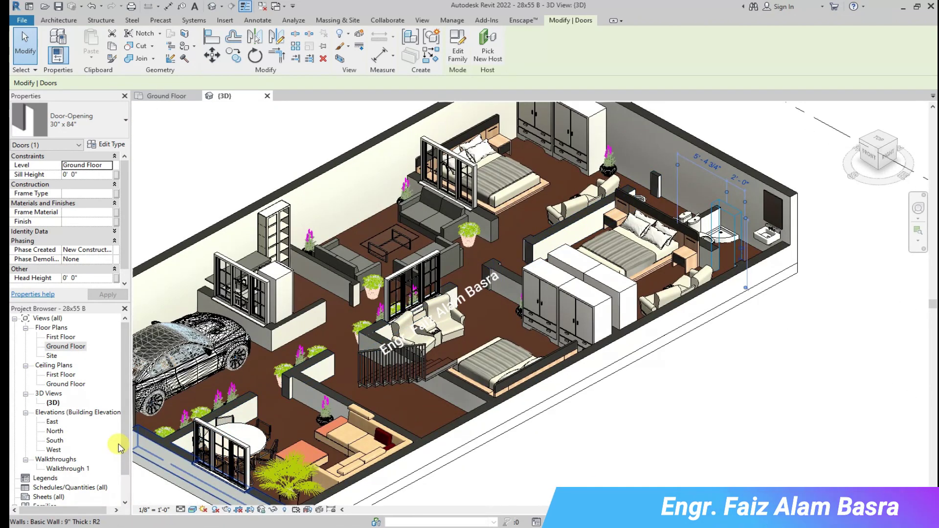
scroll(274, 226, "up", 2)
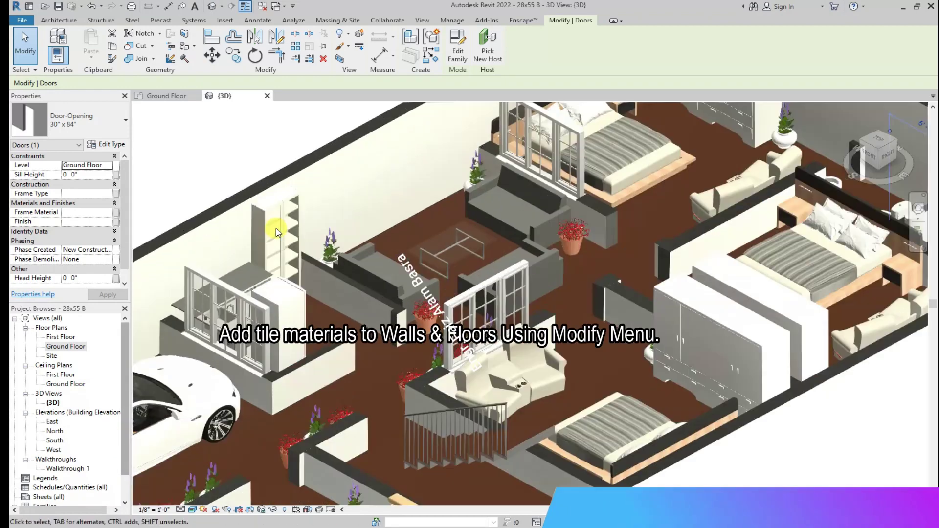
scroll(277, 257, "up", 2)
scroll(383, 335, "up", 2)
scroll(463, 353, "up", 2)
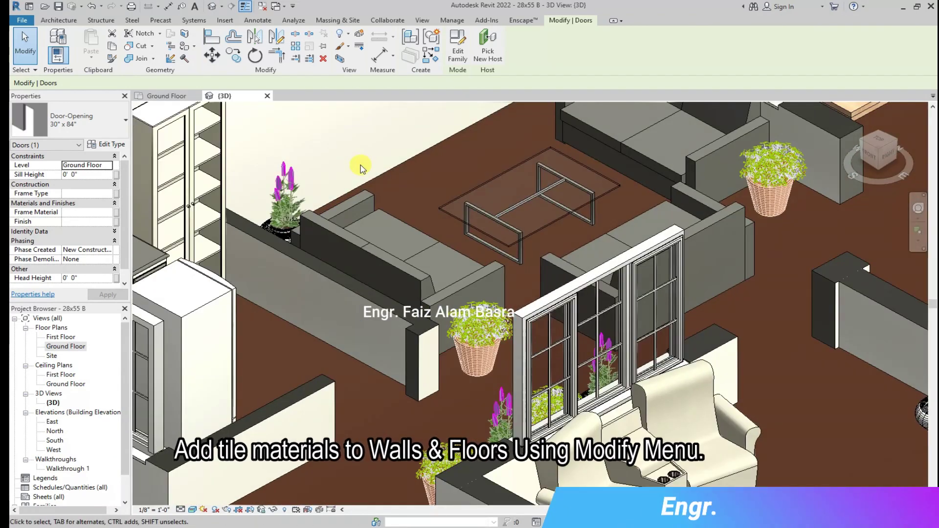
left_click(194, 45)
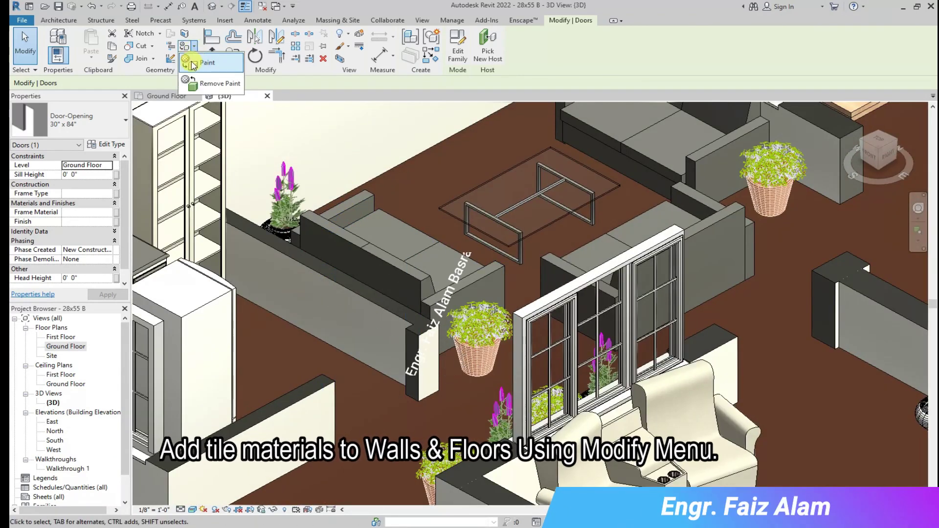
- Start the Paint tool and move the Material Browser to the bottom-left
left_click(200, 63)
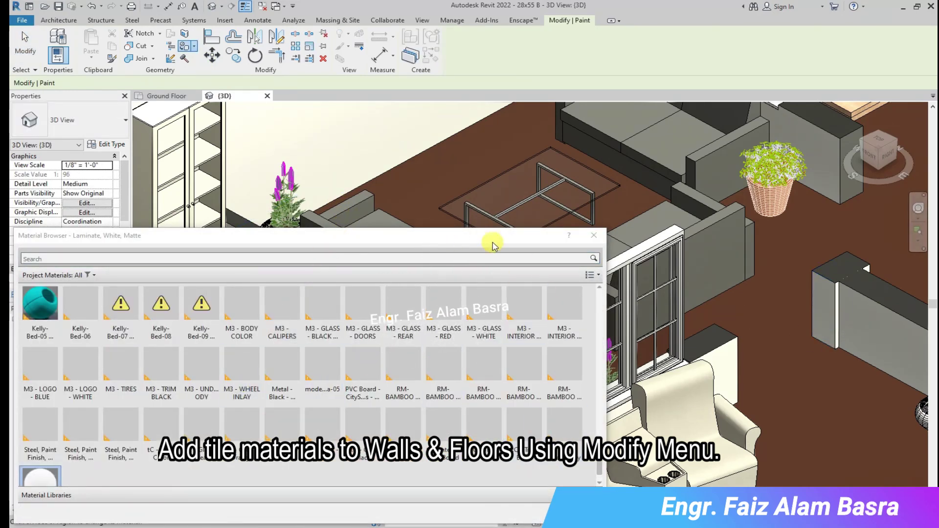
left_click_drag(492, 241, 186, 456)
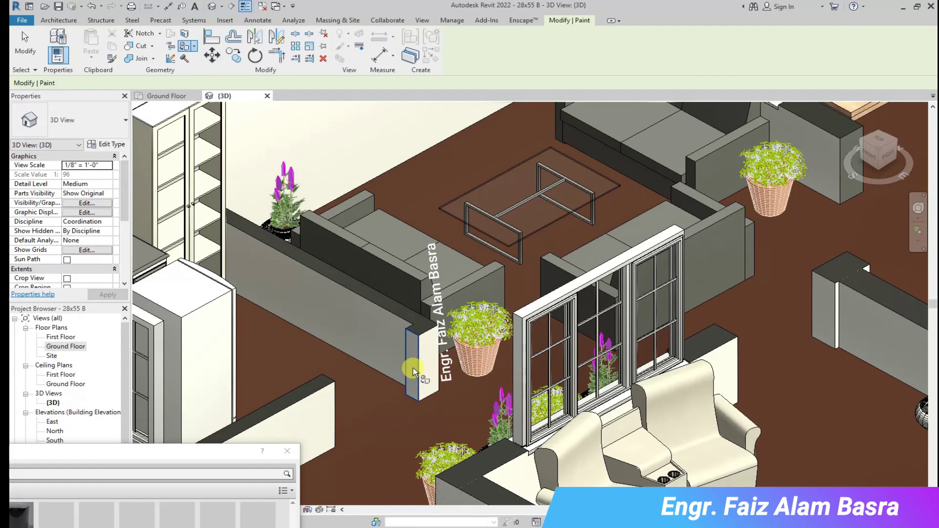
scroll(324, 336, "down", 3)
scroll(748, 266, "up", 3)
scroll(754, 266, "up", 2)
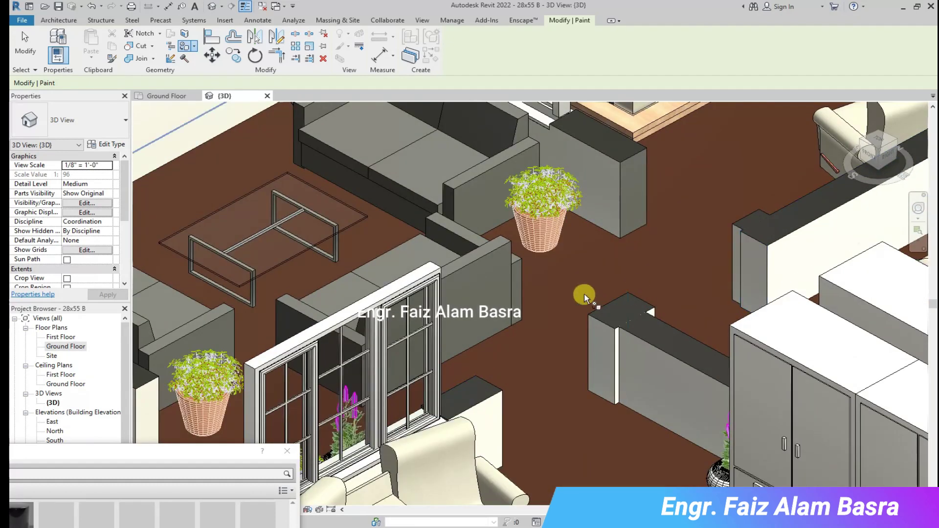
scroll(416, 328, "down", 3)
scroll(789, 169, "up", 3)
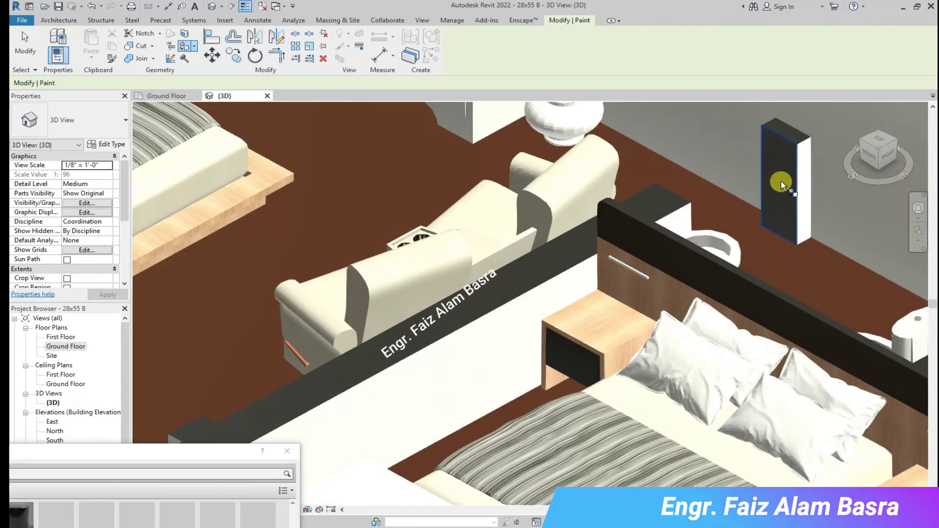
scroll(783, 186, "up", 1)
scroll(632, 194, "down", 3)
scroll(626, 190, "down", 1)
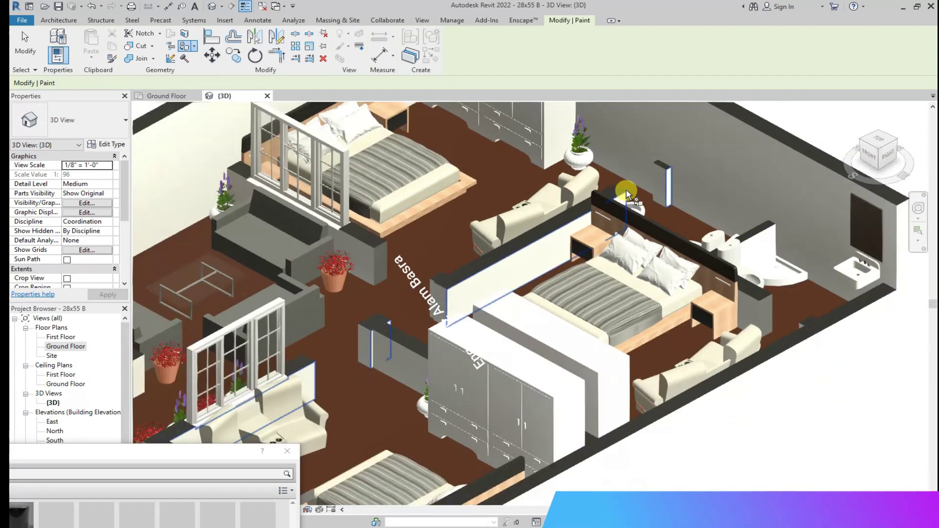
scroll(670, 189, "down", 1)
scroll(714, 187, "down", 1)
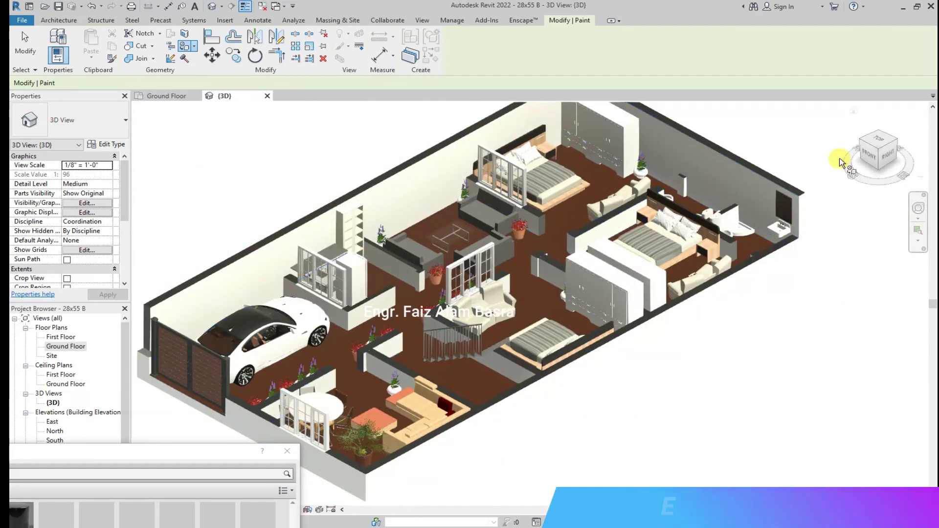
- Orbit and zoom the 3D model to an angled top view of the living area
left_click(886, 156)
mouse_move(751, 165)
middle_mouse_down("shift")
mouse_move(625, 163)
mouse_move(817, 342)
mouse_move(514, 392)
middle_mouse_up("shift")
scroll(514, 392, "up", 5)
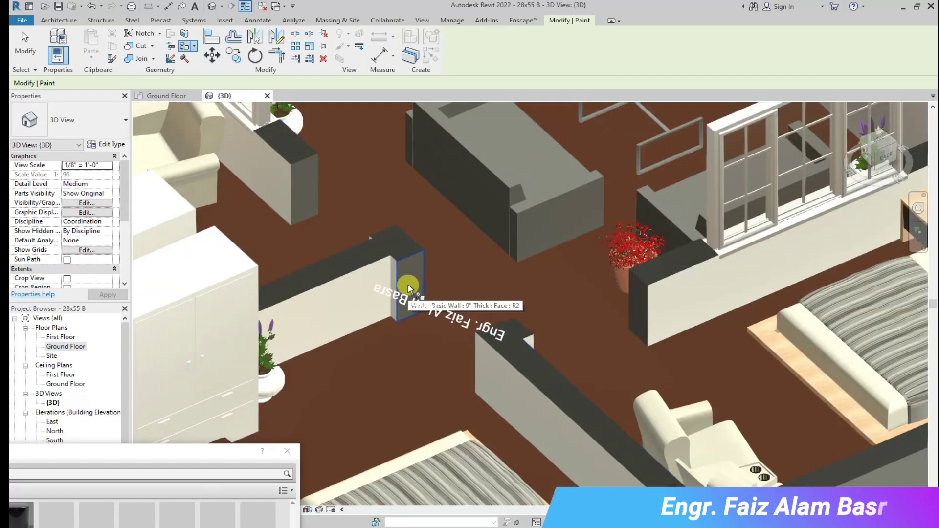
scroll(407, 284, "up", 1)
scroll(595, 335, "down", 4)
mouse_move(595, 343)
middle_mouse_down("shift")
mouse_move(455, 233)
mouse_move(501, 300)
middle_mouse_up("shift")
scroll(425, 148, "up", 4)
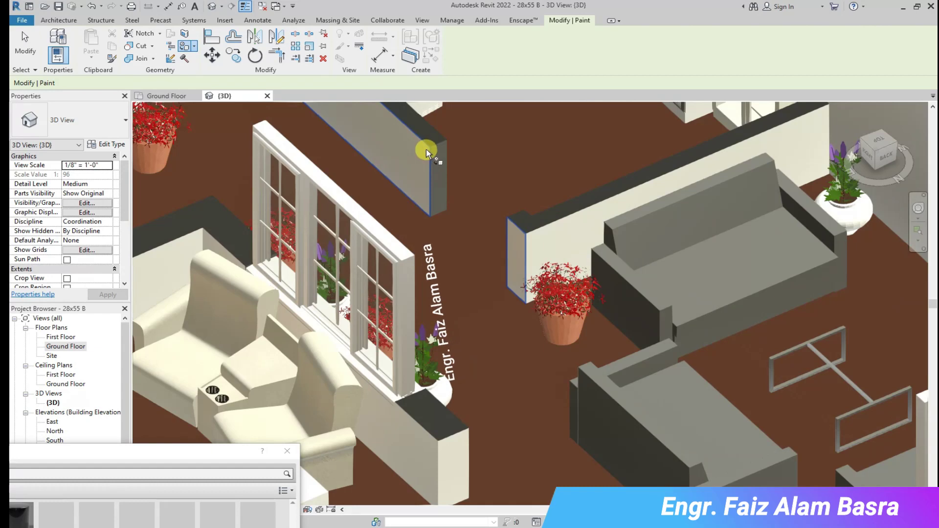
scroll(526, 247, "down", 2)
scroll(532, 251, "down", 2)
scroll(533, 251, "up", 2)
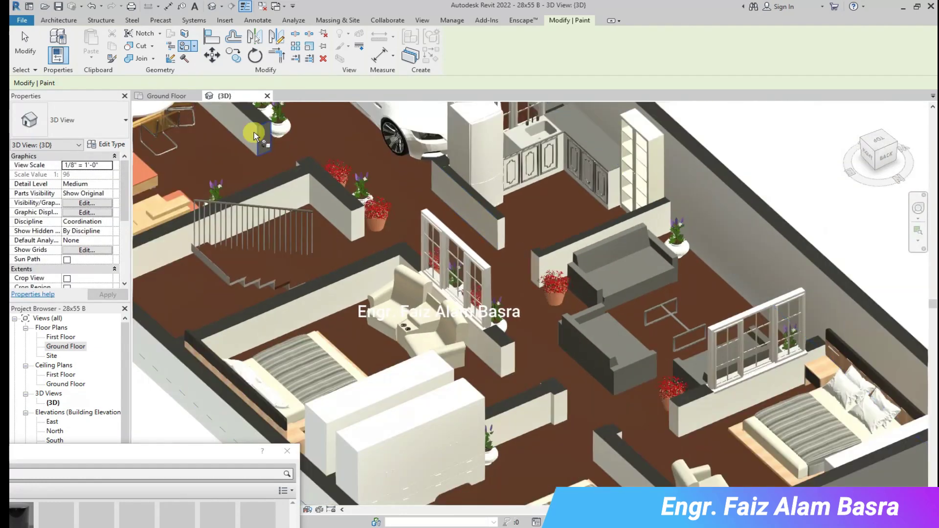
scroll(270, 138, "down", 3)
scroll(278, 162, "up", 4)
scroll(314, 225, "down", 2)
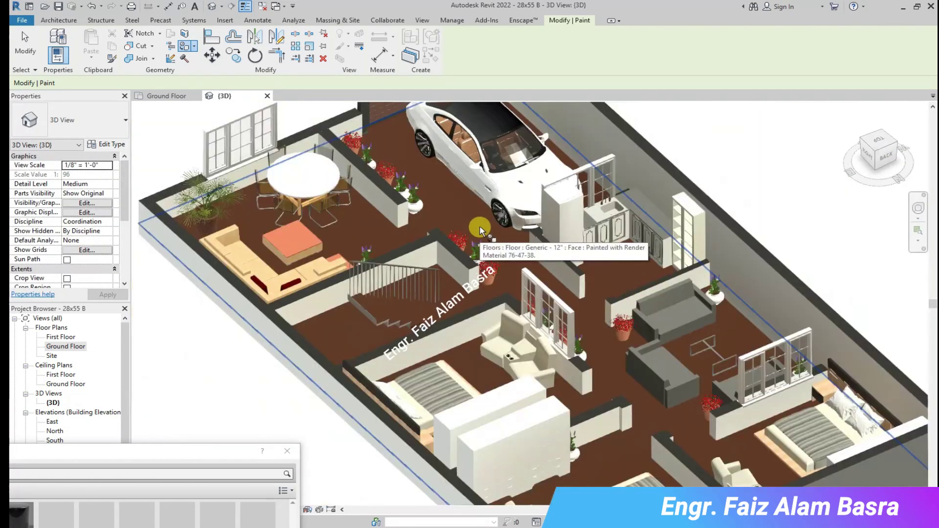
scroll(444, 245, "down", 1)
scroll(395, 136, "up", 3)
scroll(377, 158, "up", 2)
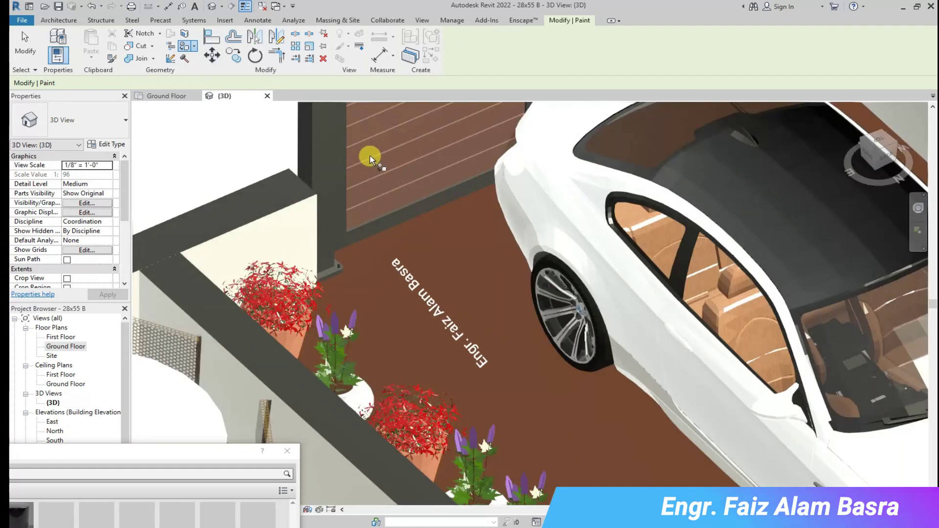
scroll(376, 158, "down", 2)
scroll(319, 166, "down", 2)
scroll(324, 156, "down", 1)
scroll(508, 400, "up", 2)
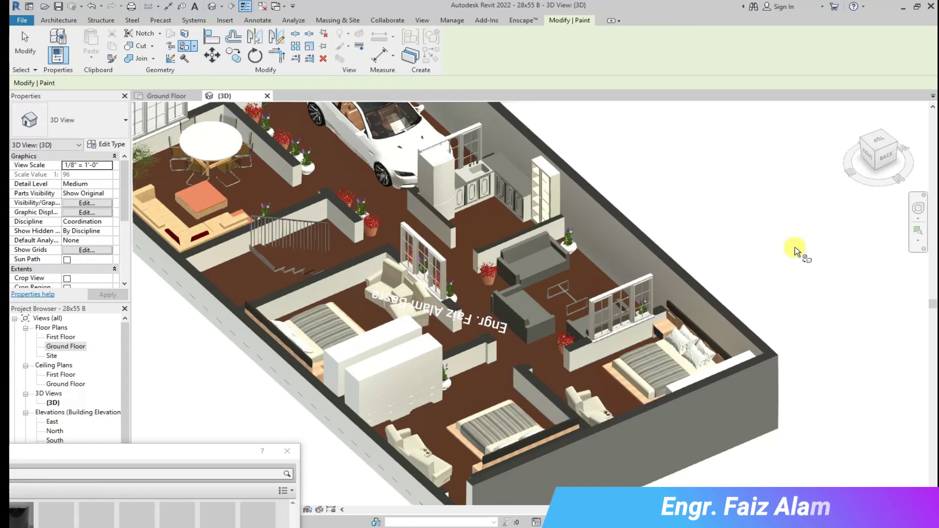
scroll(729, 225, "down", 1)
scroll(722, 230, "down", 1)
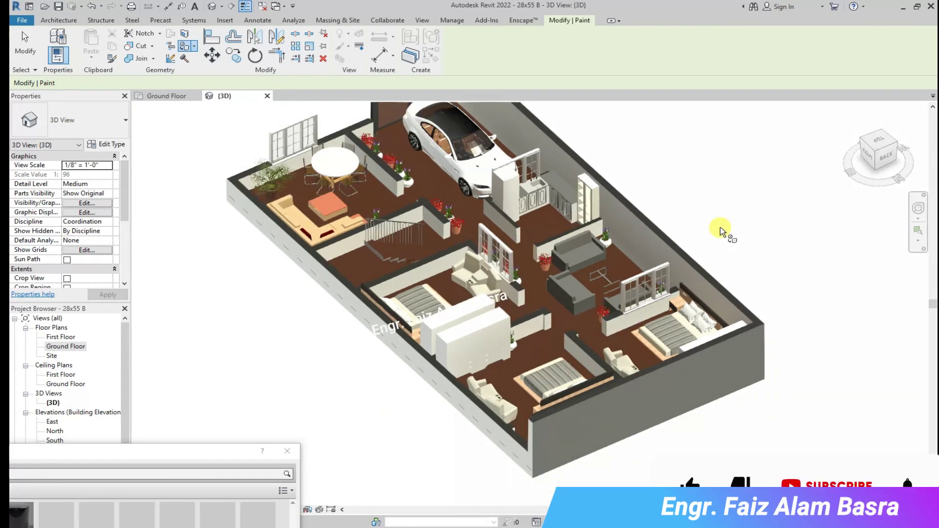
scroll(397, 244, "up", 2)
scroll(377, 272, "up", 3)
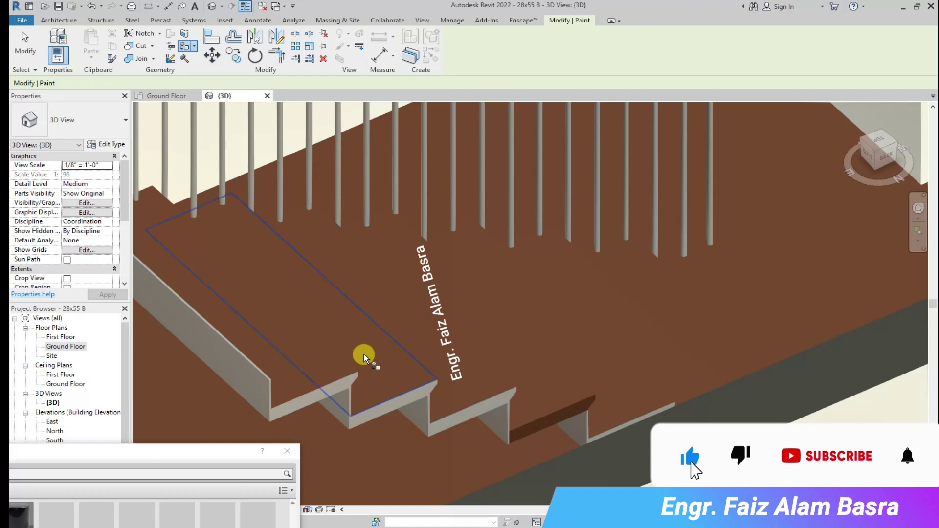
- Paint each of the staircase treads white
scroll(337, 384, "up", 2)
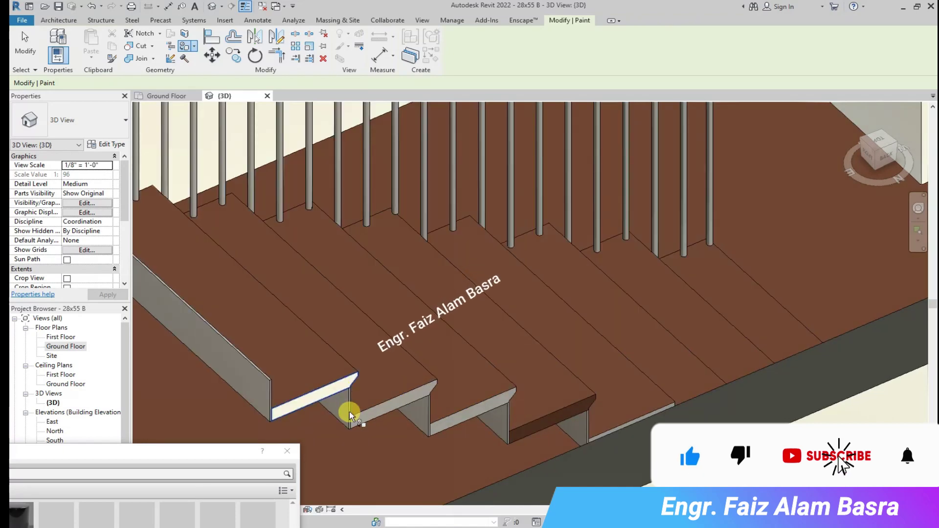
left_click(451, 420)
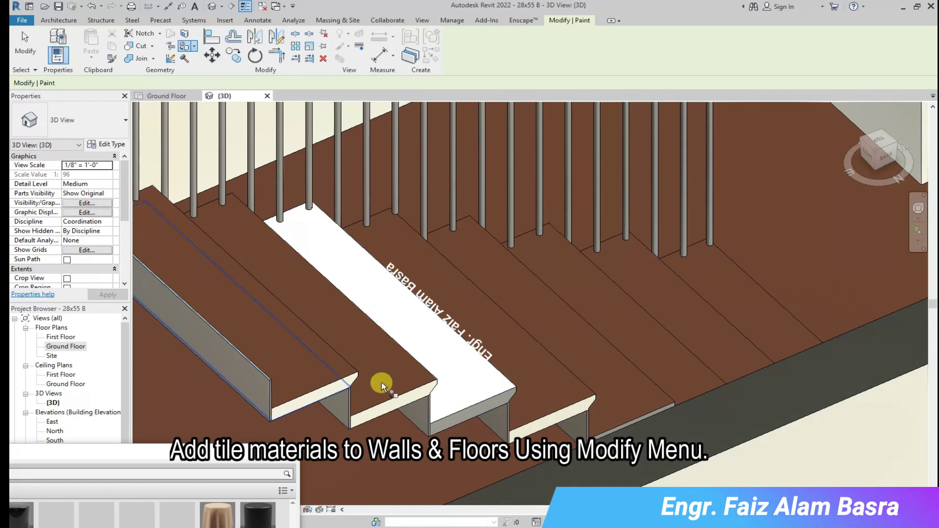
scroll(381, 382, "down", 4)
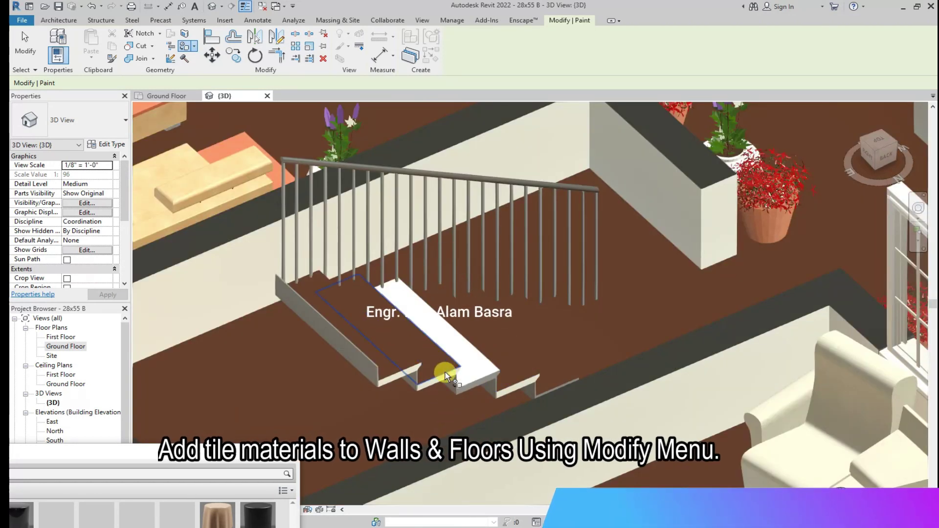
left_click(445, 372)
left_click(401, 359)
left_click(500, 360)
left_click(538, 358)
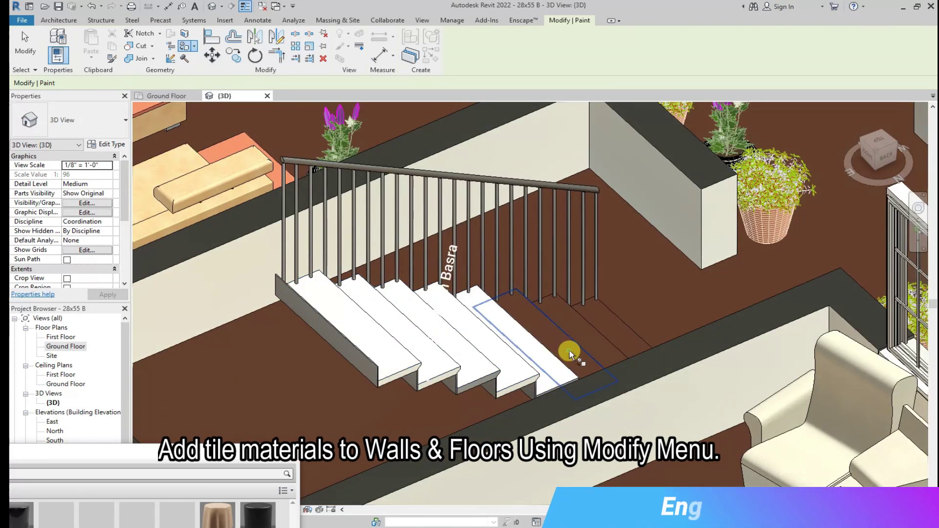
left_click(569, 351)
left_click(614, 334)
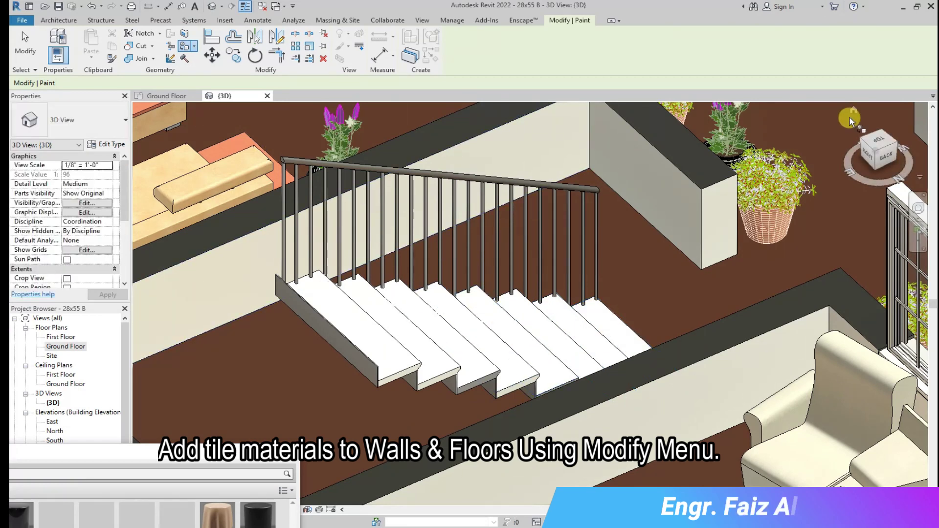
- Restore the whole-house Home view and zoom to check the painted floor
left_click(849, 117)
scroll(590, 333, "up", 5)
scroll(604, 326, "up", 2)
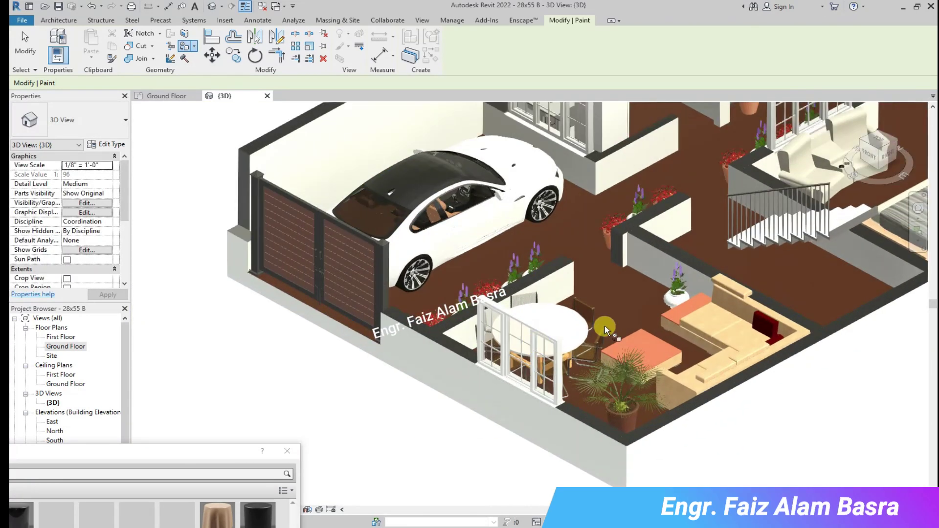
scroll(664, 281, "down", 3)
scroll(773, 269, "up", 6)
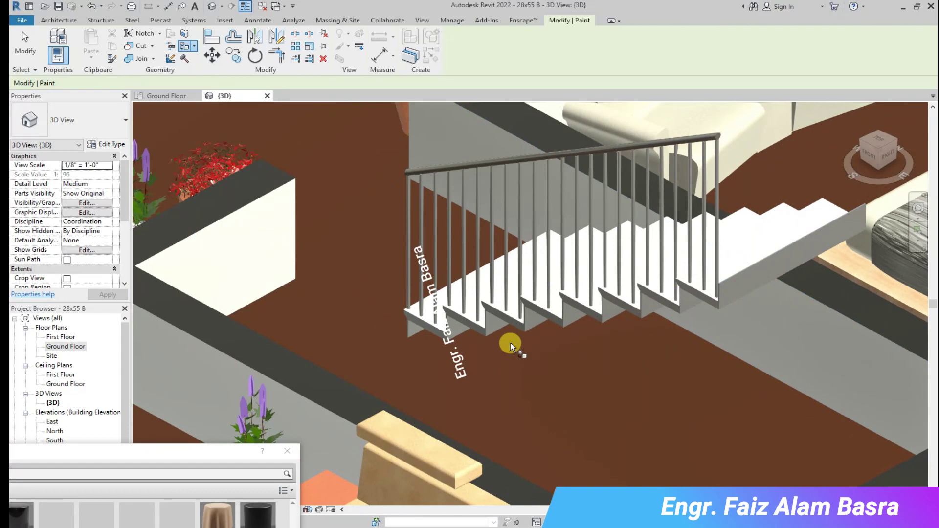
scroll(510, 343, "up", 3)
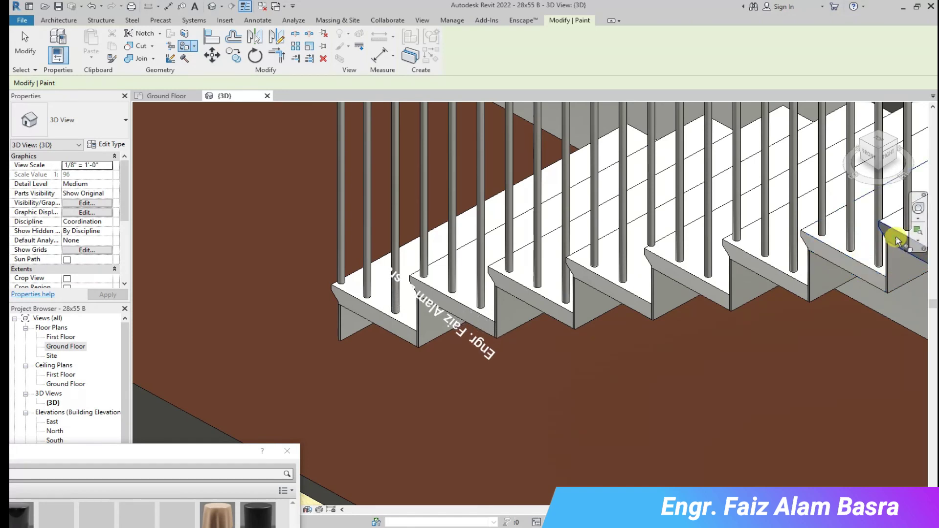
scroll(310, 348, "down", 2)
scroll(310, 348, "down", 2)
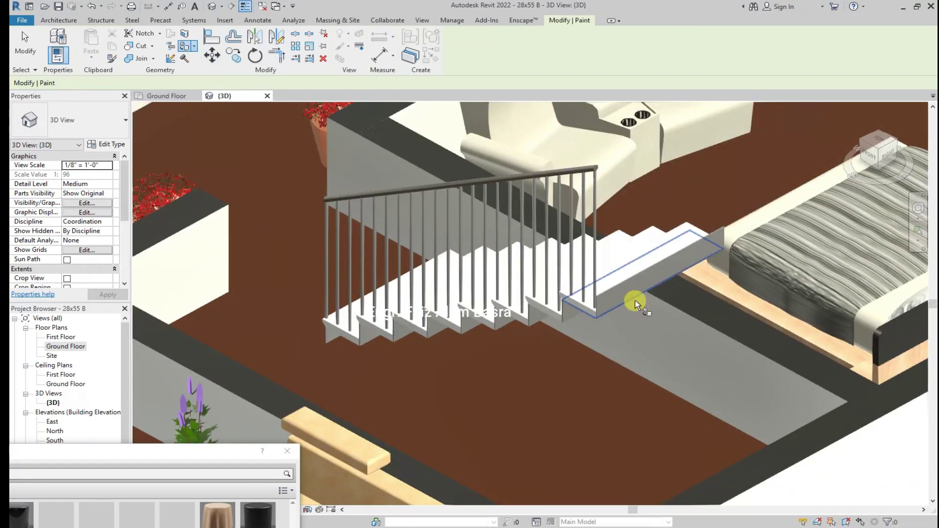
left_click(853, 109)
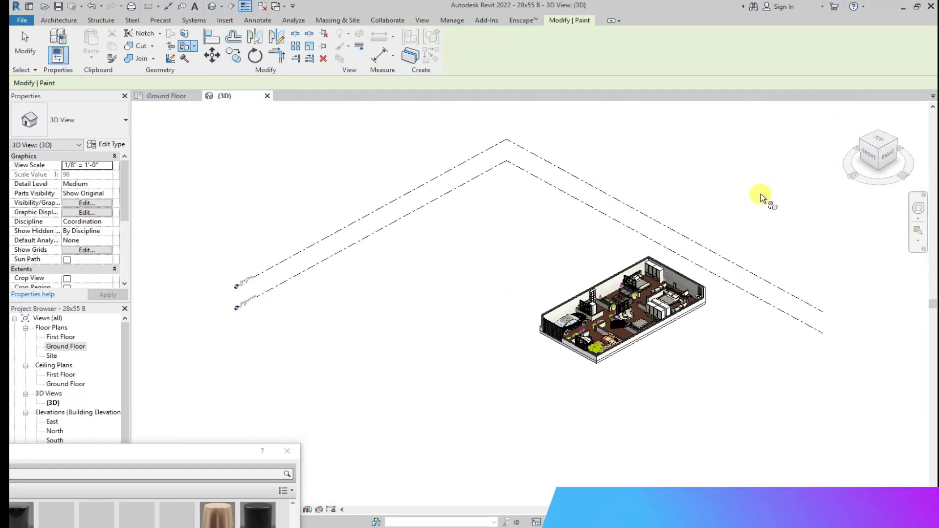
scroll(650, 324, "up", 5)
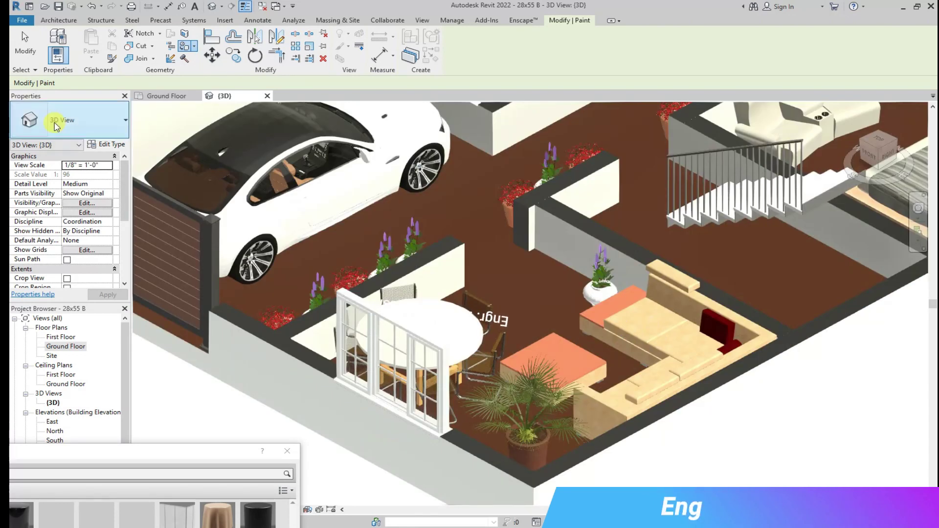
- End material painting and look over the model
key("Escape")
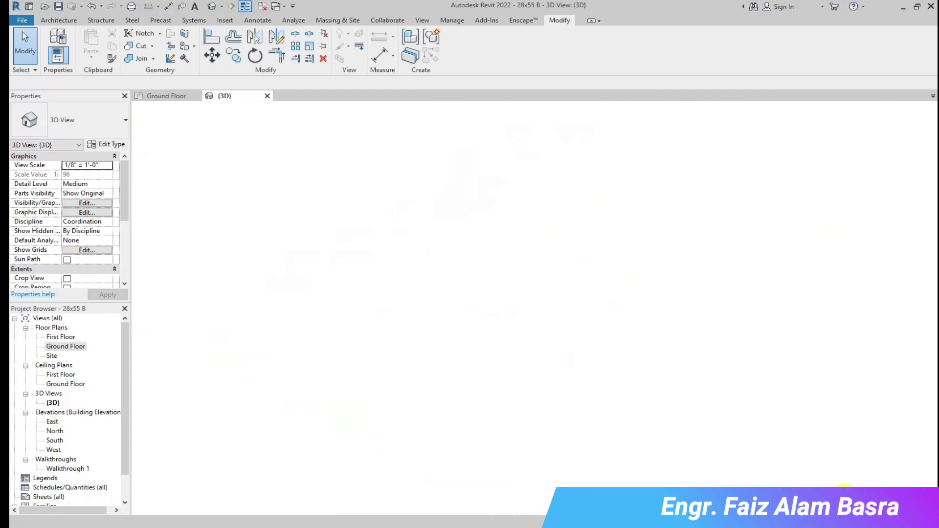
scroll(370, 354, "down", 5)
scroll(370, 354, "up", 2)
scroll(370, 354, "down", 3)
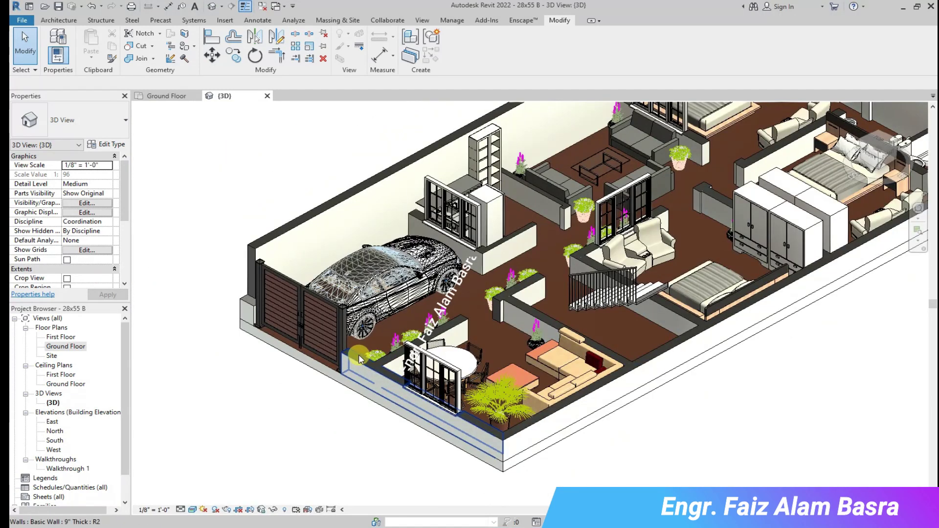
scroll(500, 328, "up", 3)
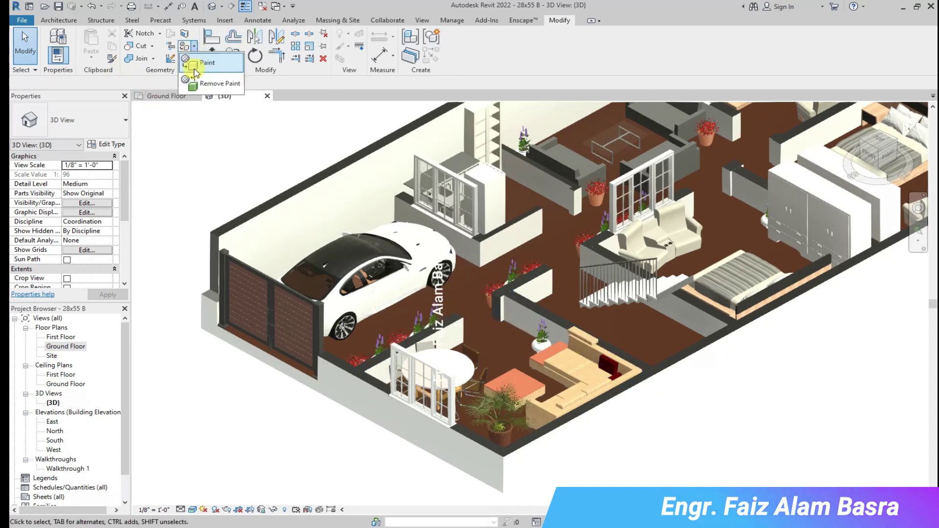
- Restart Paint and move the Material Browser away from the model
left_click(184, 46)
left_click_drag(313, 235, 167, 364)
scroll(493, 305, "up", 3)
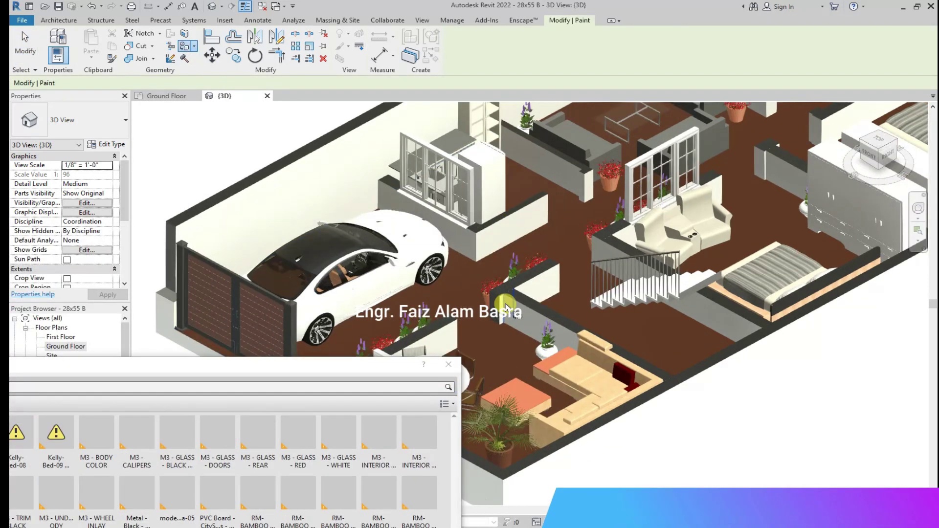
scroll(493, 305, "up", 3)
scroll(493, 308, "up", 2)
scroll(489, 301, "down", 3)
scroll(489, 292, "down", 2)
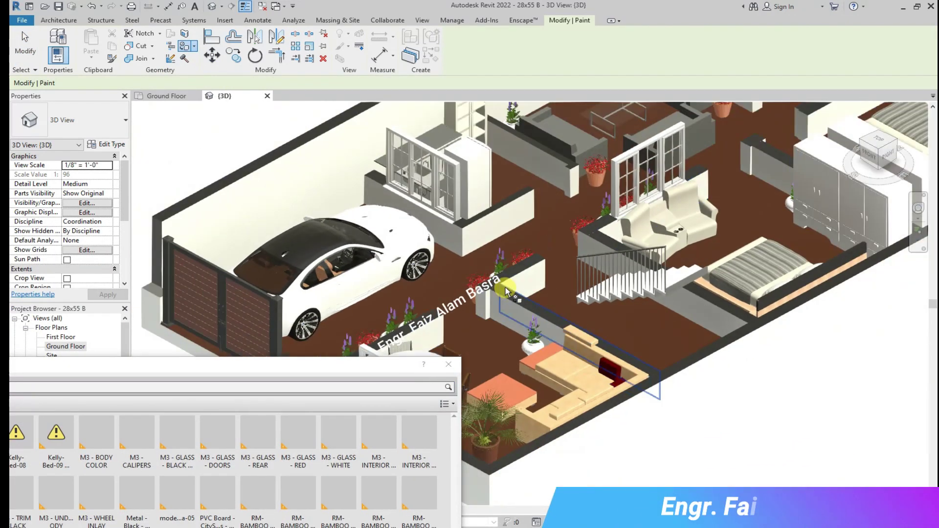
scroll(523, 282, "up", 1)
scroll(525, 278, "up", 1)
scroll(507, 303, "up", 1)
- Zoom across the walls, then click in the view to close the Material Browser
scroll(485, 291, "up", 1)
scroll(491, 287, "up", 1)
scroll(494, 289, "down", 1)
scroll(497, 274, "down", 2)
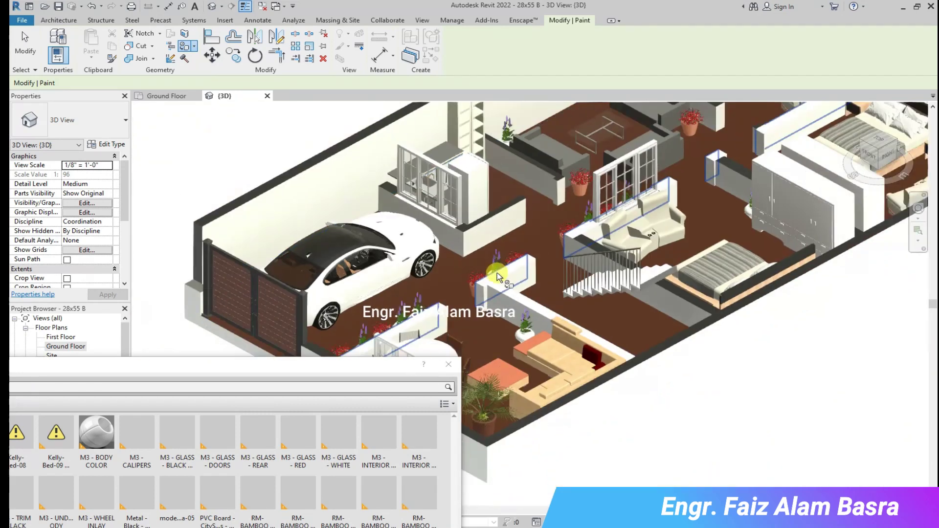
scroll(498, 270, "down", 1)
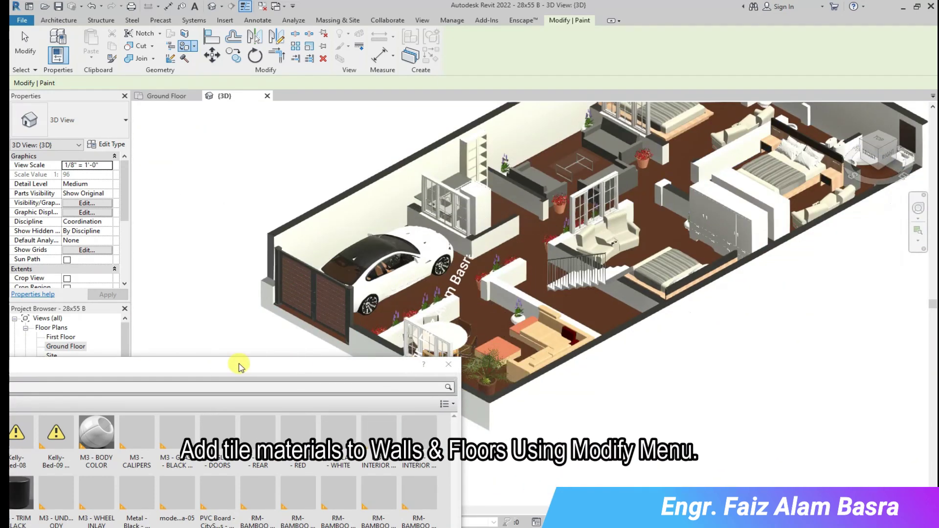
scroll(443, 245, "up", 1)
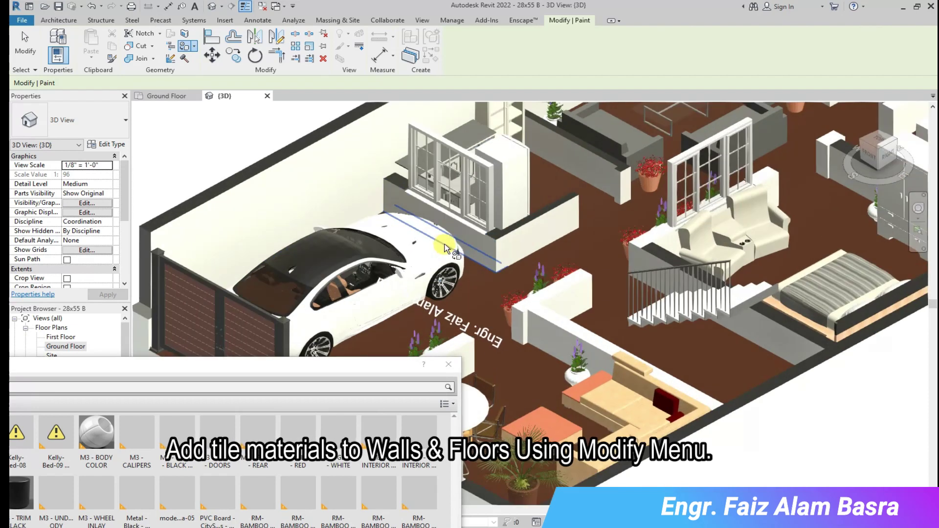
scroll(496, 235, "up", 1)
scroll(494, 236, "up", 2)
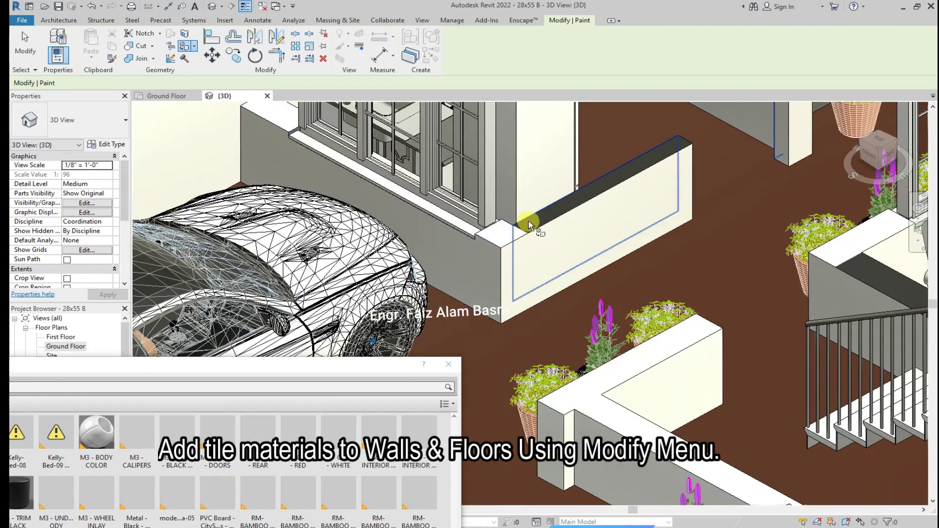
scroll(476, 245, "down", 1)
scroll(496, 261, "down", 3)
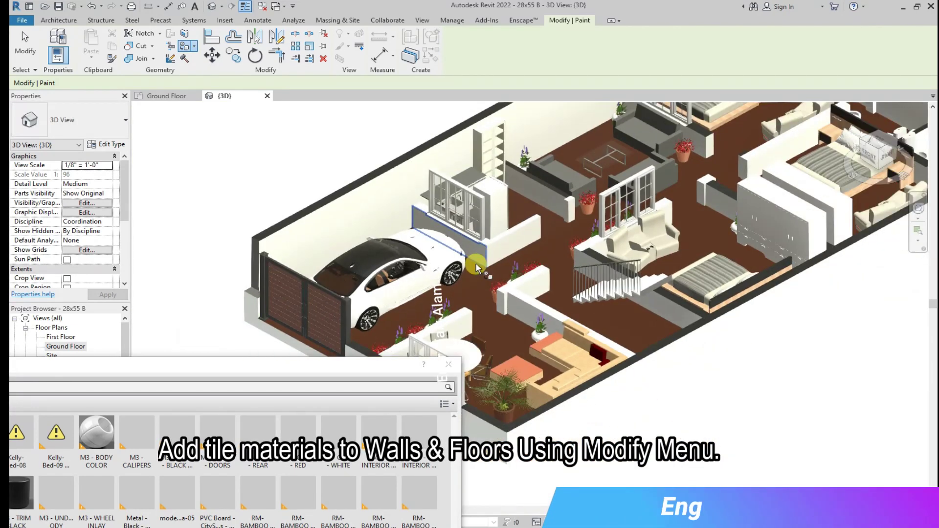
scroll(239, 318, "down", 1)
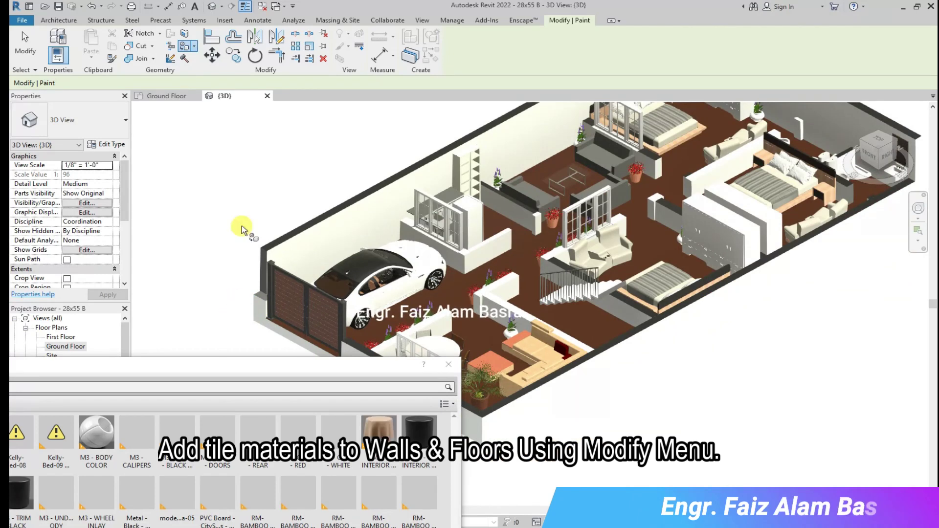
left_click(451, 366)
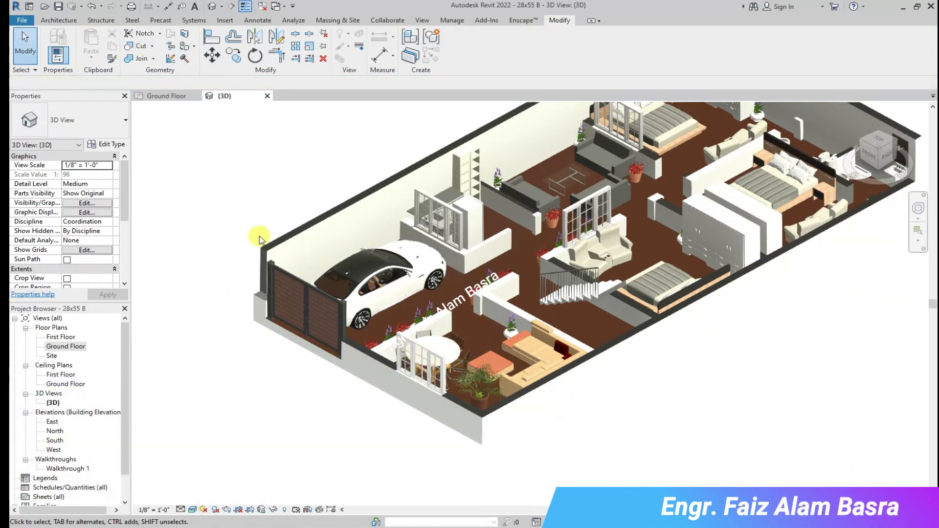
- Step back through previous views to the wide view of the house
left_click(92, 7)
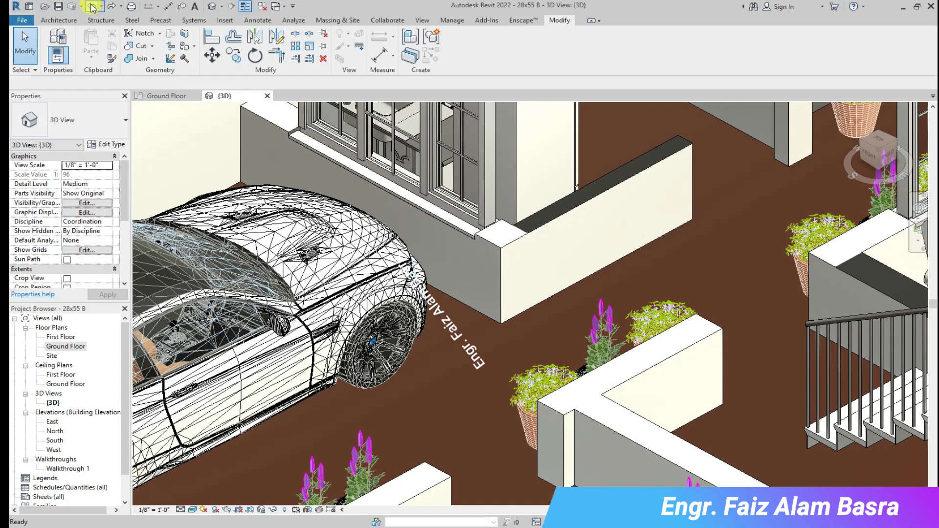
left_click(91, 8)
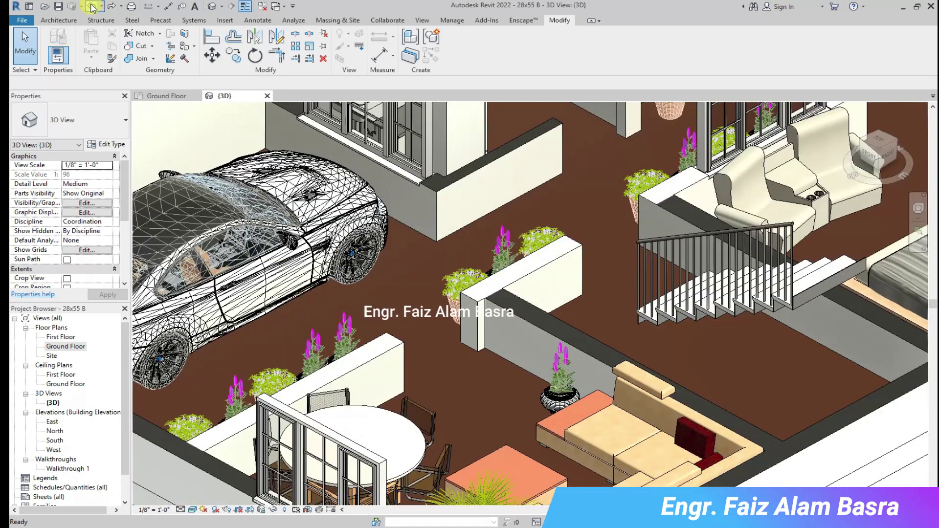
left_click(96, 8)
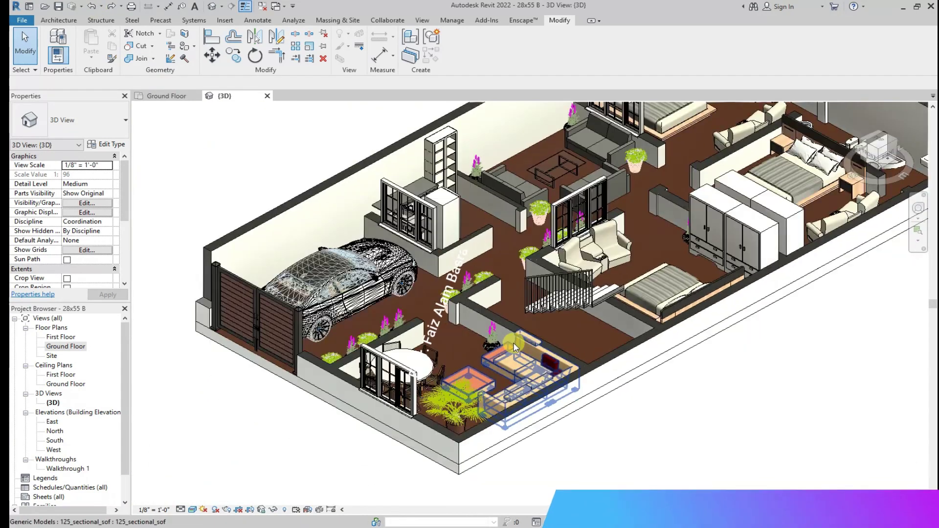
- Zoom in and out on the house, then activate the Modify > Paint tool
scroll(669, 180, "up", 3)
scroll(641, 275, "up", 2)
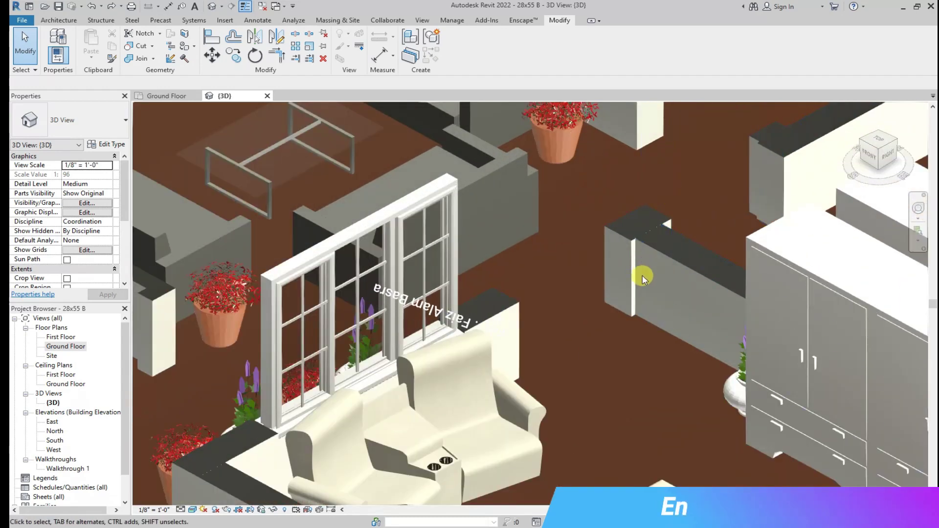
scroll(636, 275, "up", 2)
scroll(630, 276, "down", 2)
scroll(595, 272, "down", 2)
scroll(596, 268, "down", 1)
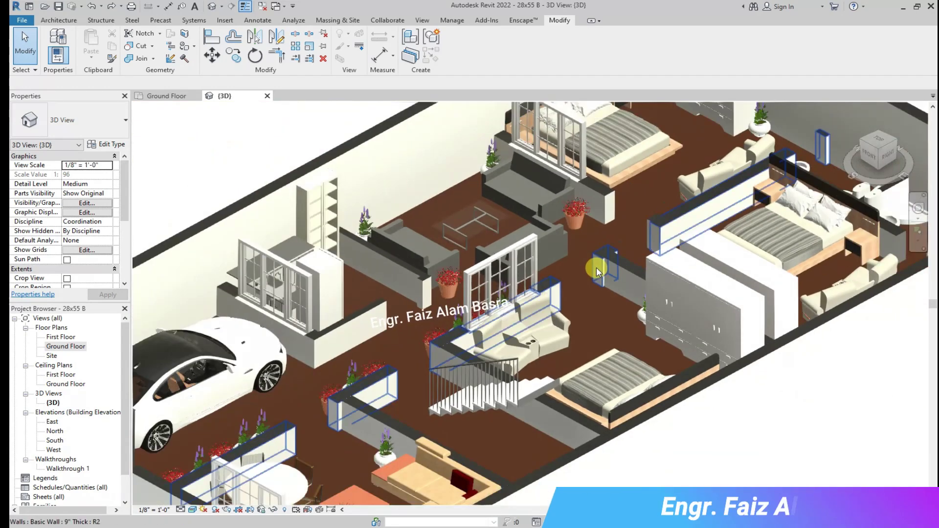
scroll(596, 270, "down", 1)
scroll(597, 267, "down", 2)
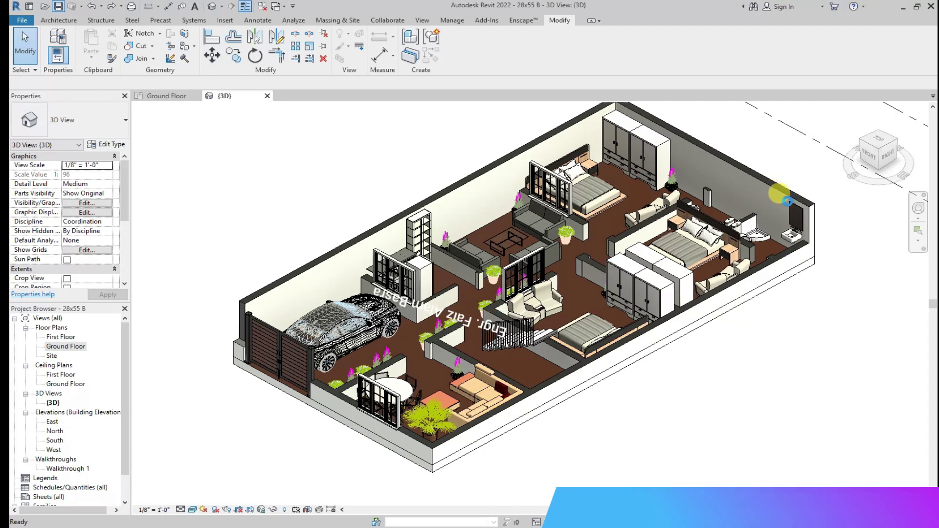
scroll(800, 215, "down", 2)
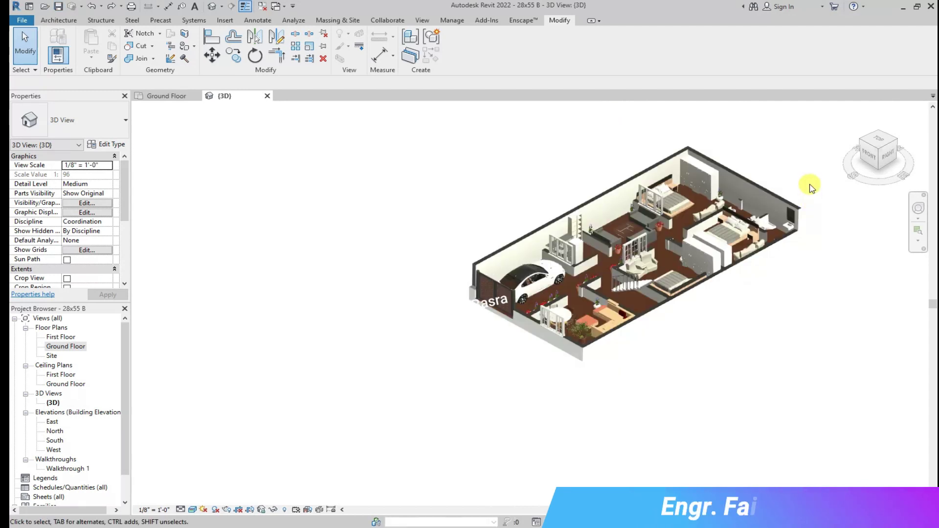
scroll(694, 144, "up", 1)
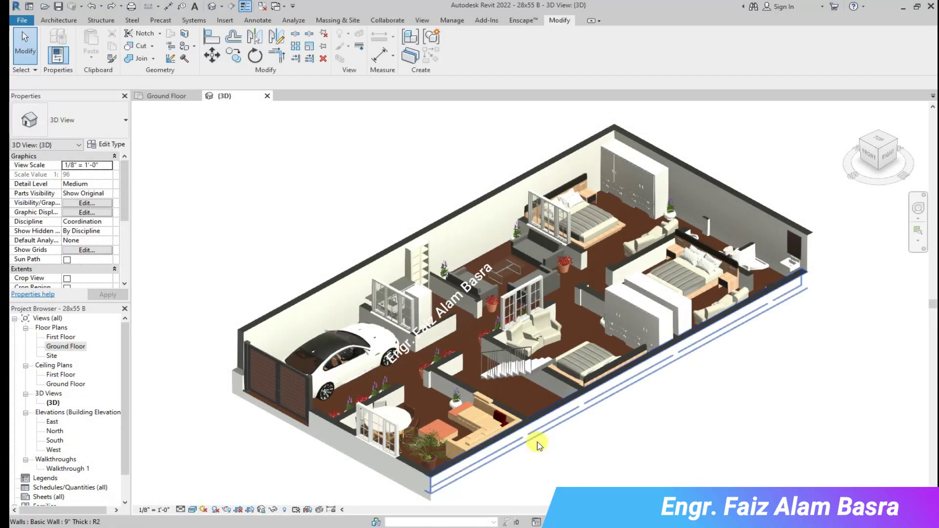
left_click(183, 45)
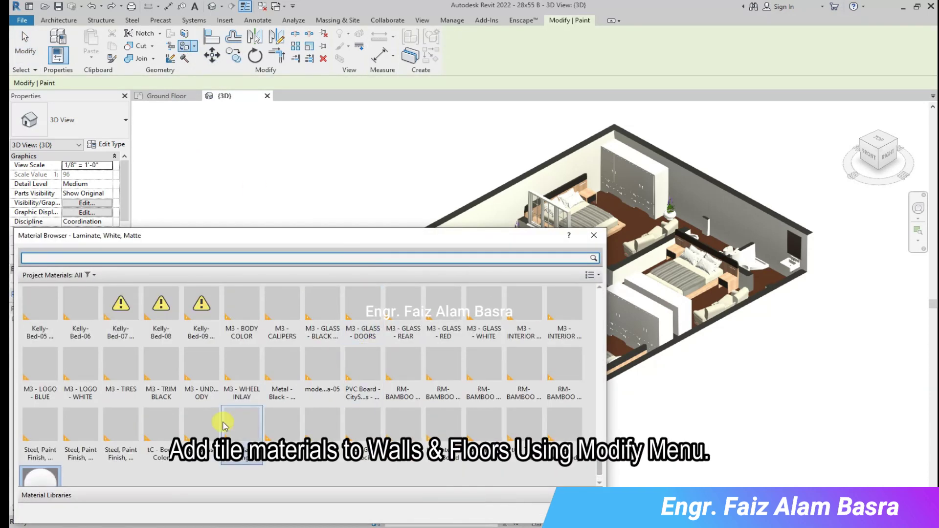
- Paint the ground floor with the Pine, Southern wood material
scroll(215, 381, "up", 5)
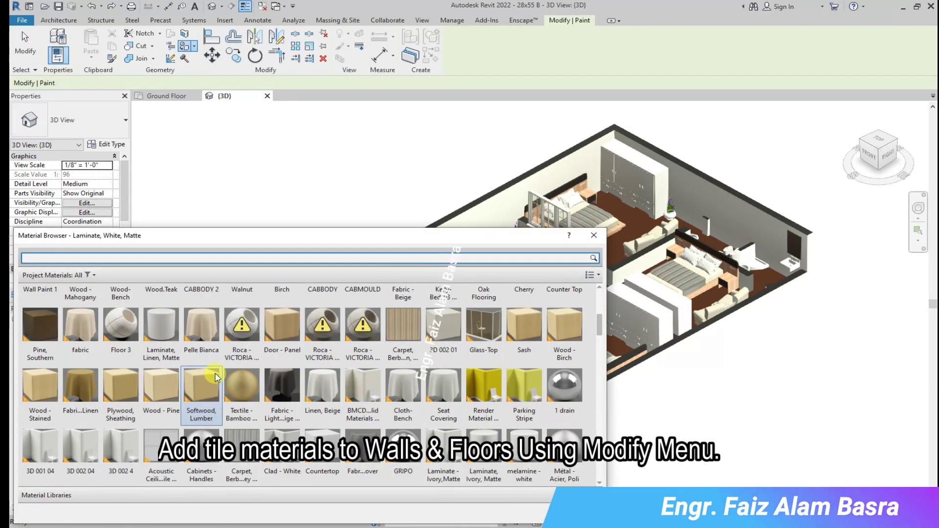
left_click(40, 326)
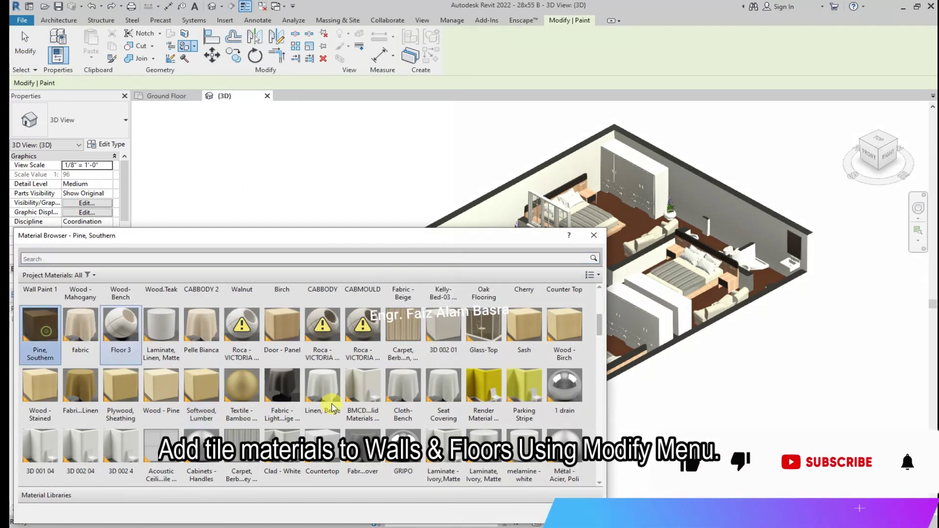
left_click(659, 371)
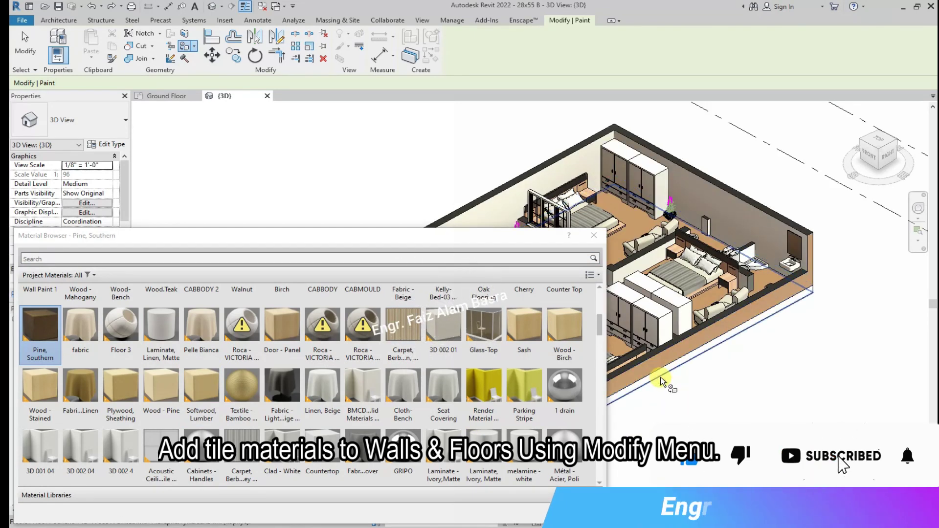
scroll(659, 372, "up", 3)
scroll(660, 374, "down", 2)
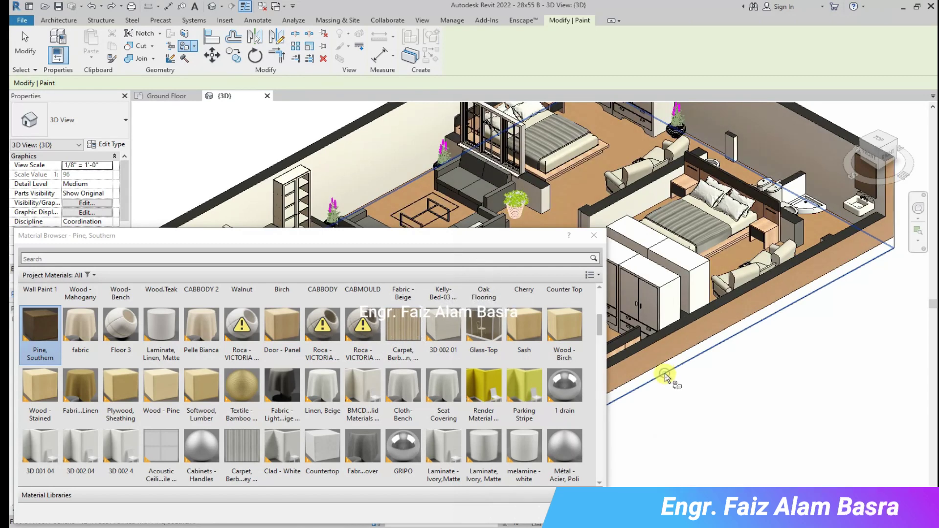
scroll(680, 374, "down", 2)
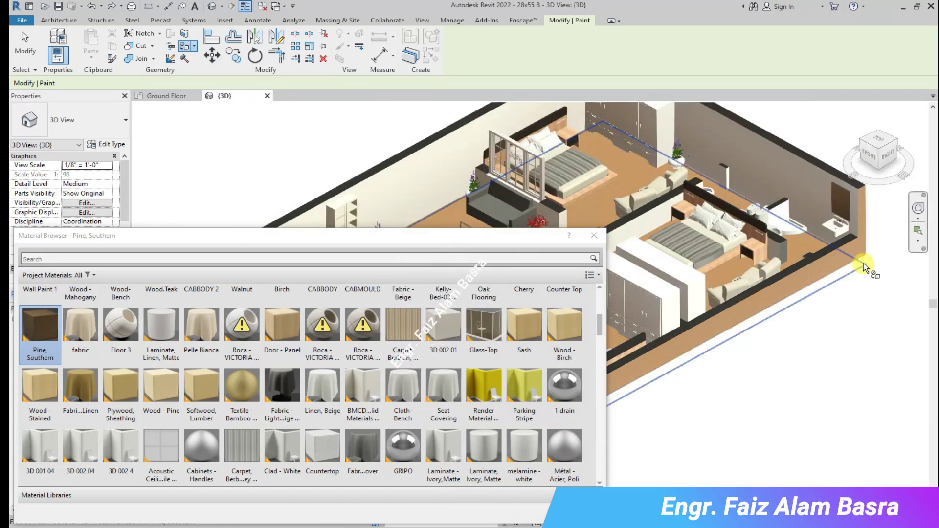
scroll(738, 389, "down", 2)
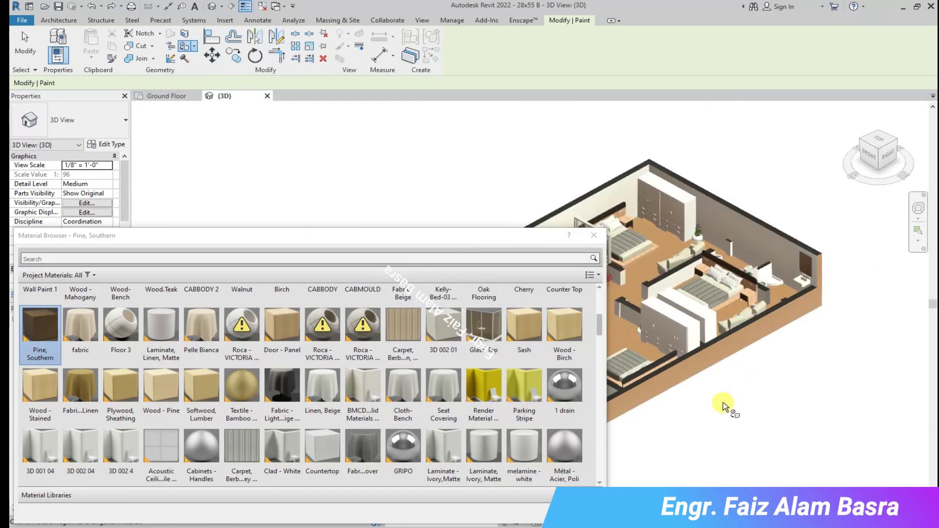
scroll(185, 374, "up", 3)
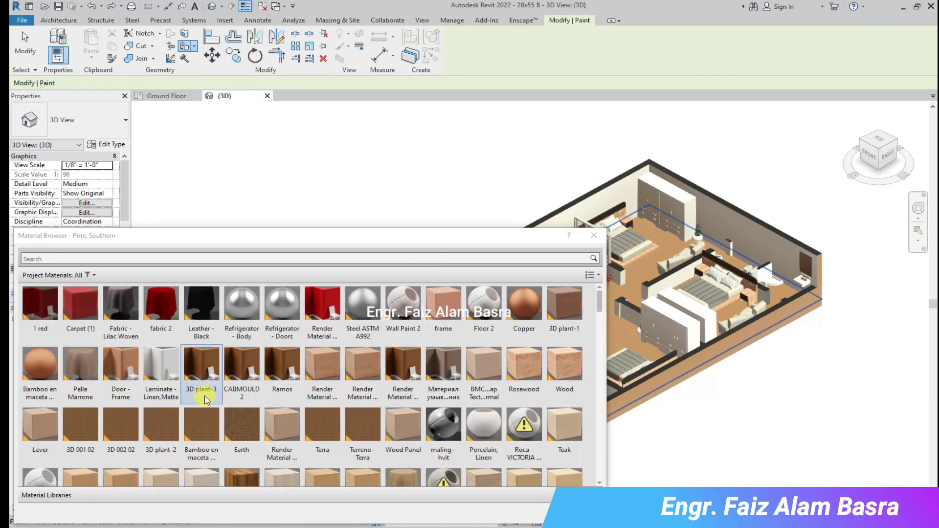
- Switch the paint material to the dark brown Render Material 76-47-38
left_click(403, 365)
scroll(718, 352, "up", 1)
scroll(718, 353, "up", 2)
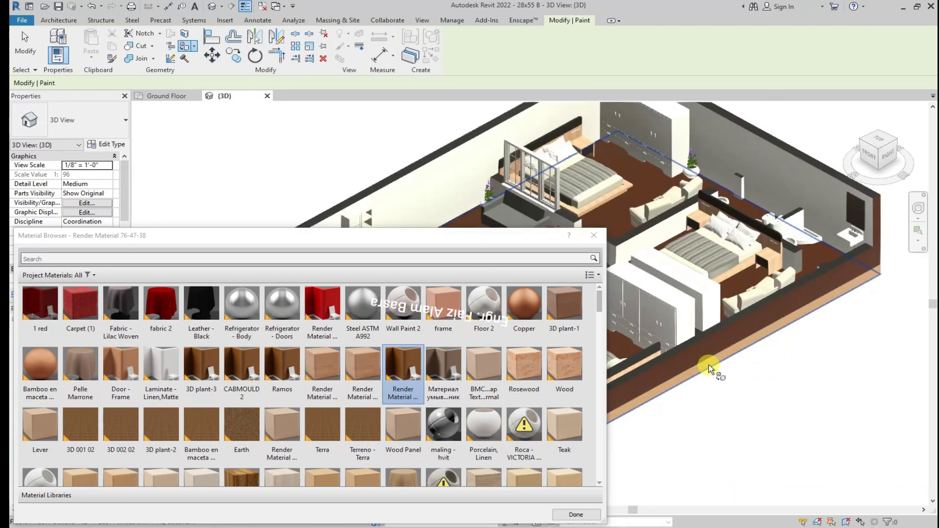
scroll(714, 362, "up", 3)
scroll(714, 362, "down", 2)
scroll(696, 396, "down", 2)
scroll(680, 398, "down", 2)
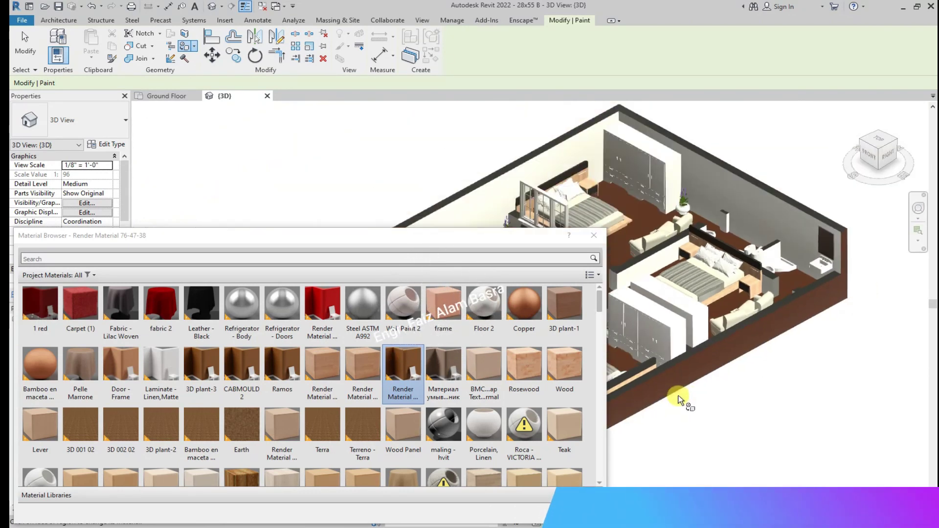
scroll(675, 398, "down", 3)
left_click_drag(467, 236, 119, 283)
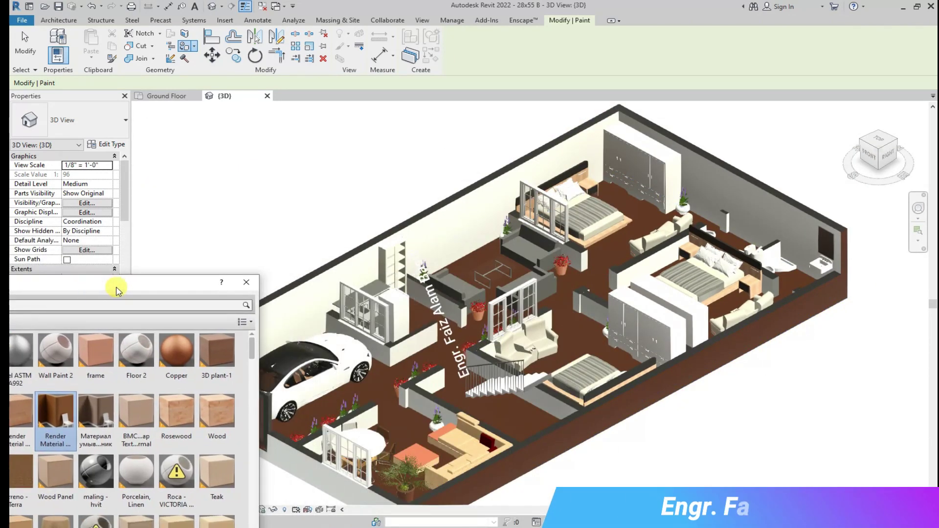
scroll(514, 300, "down", 2)
scroll(421, 439, "up", 2)
scroll(421, 439, "up", 2)
scroll(421, 440, "up", 1)
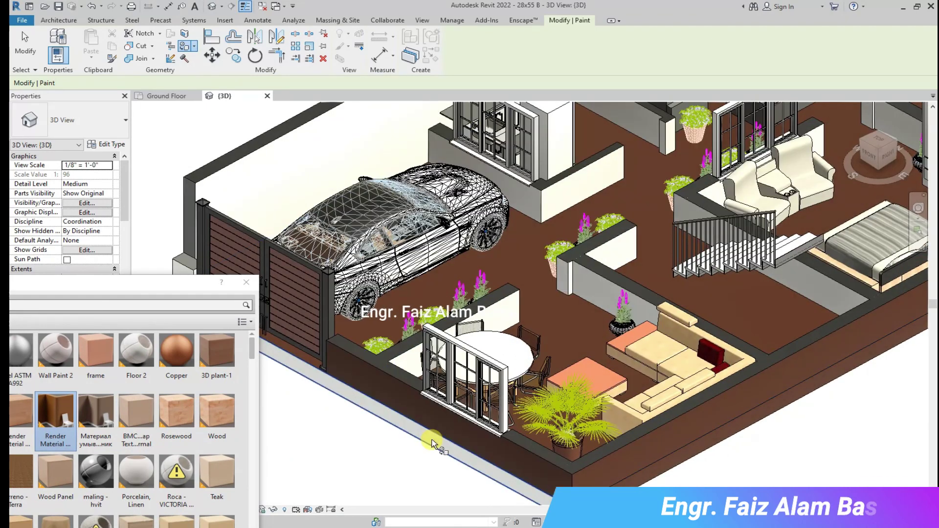
scroll(421, 439, "down", 2)
scroll(431, 432, "down", 2)
scroll(398, 435, "down", 1)
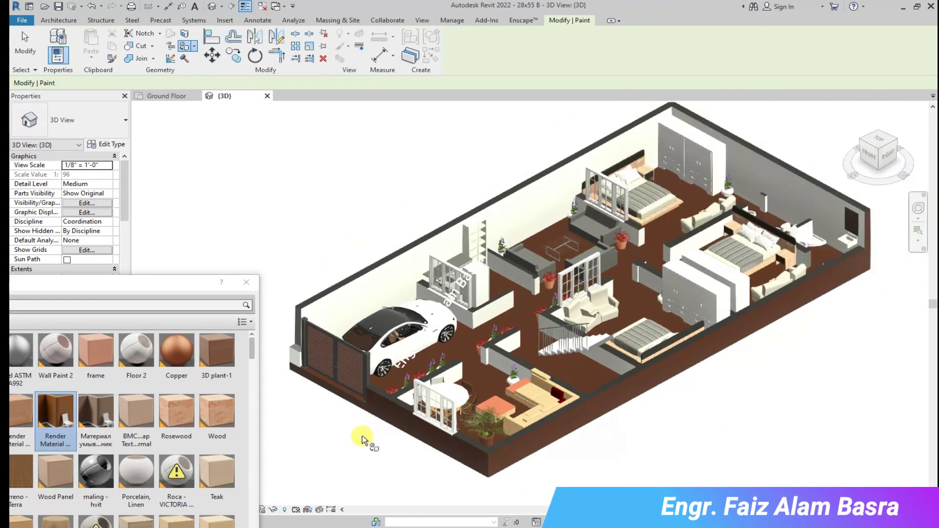
scroll(298, 386, "up", 2)
scroll(295, 386, "up", 1)
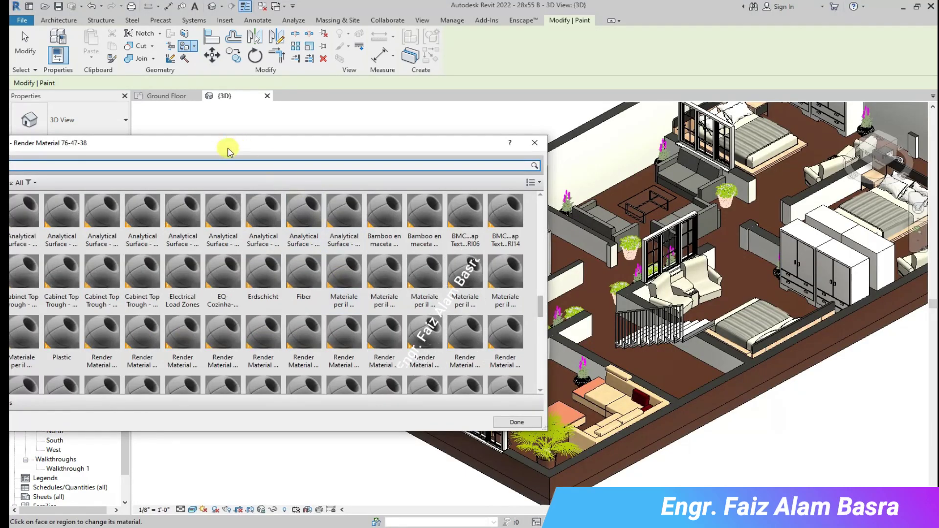
- Paint the ground floor slab with purple Flor and close the Material Browser
left_click_drag(231, 145, 416, 141)
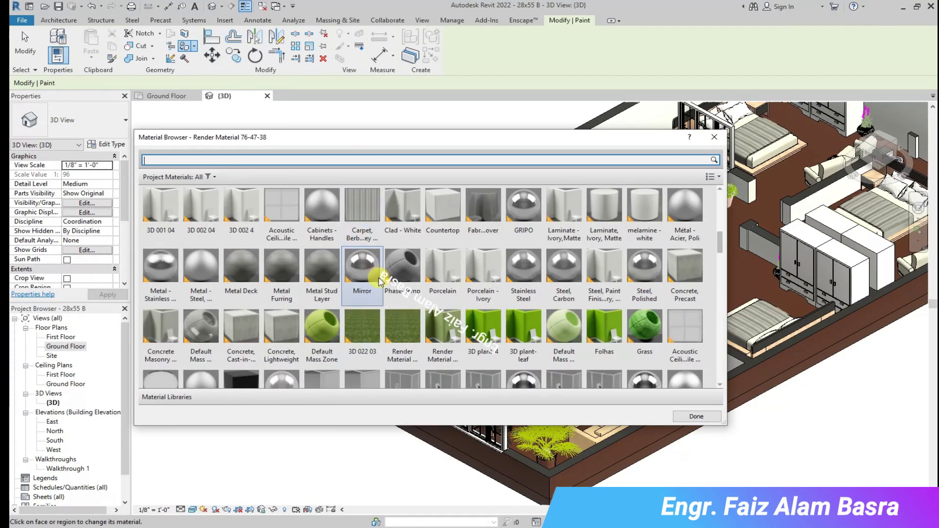
scroll(372, 261, "up", 3)
scroll(374, 273, "up", 3)
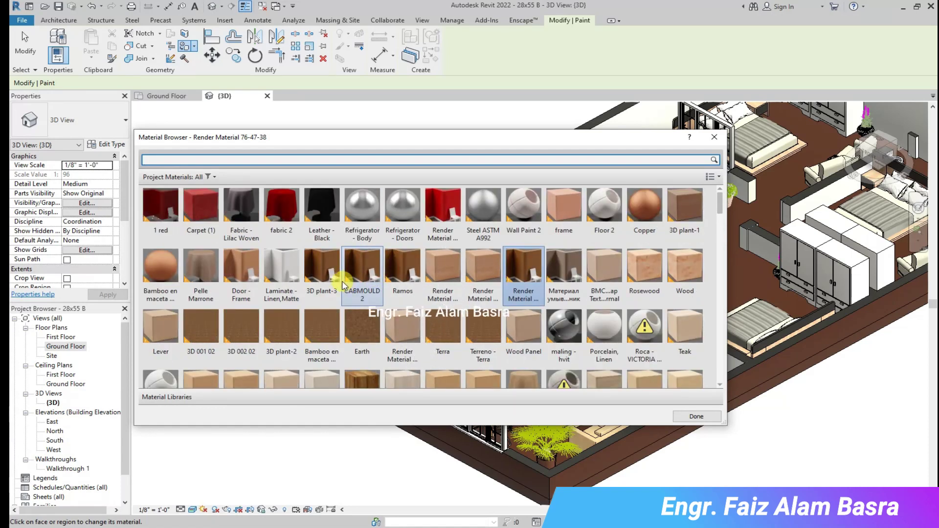
scroll(342, 286, "down", 5)
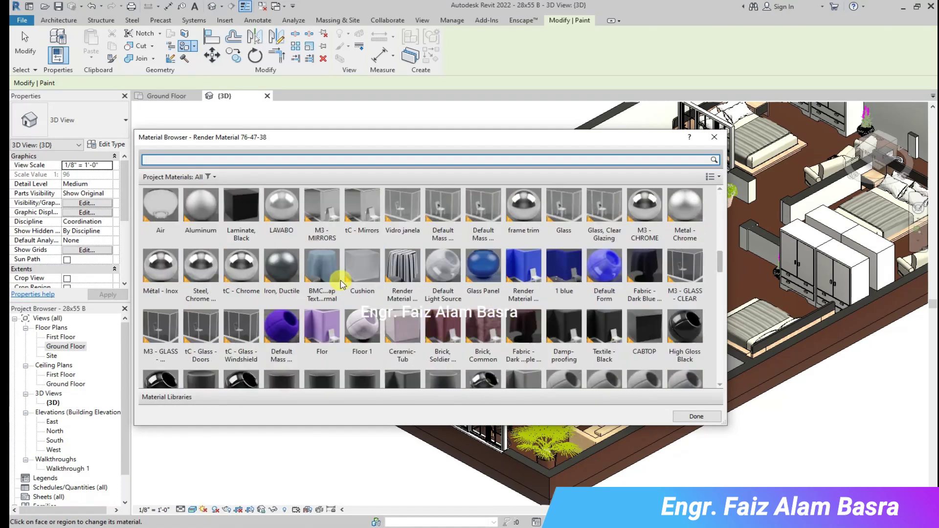
left_click(323, 325)
left_click(759, 286)
mouse_move(598, 141)
left_mouse_down()
mouse_move(176, 393)
mouse_move(127, 298)
left_mouse_up()
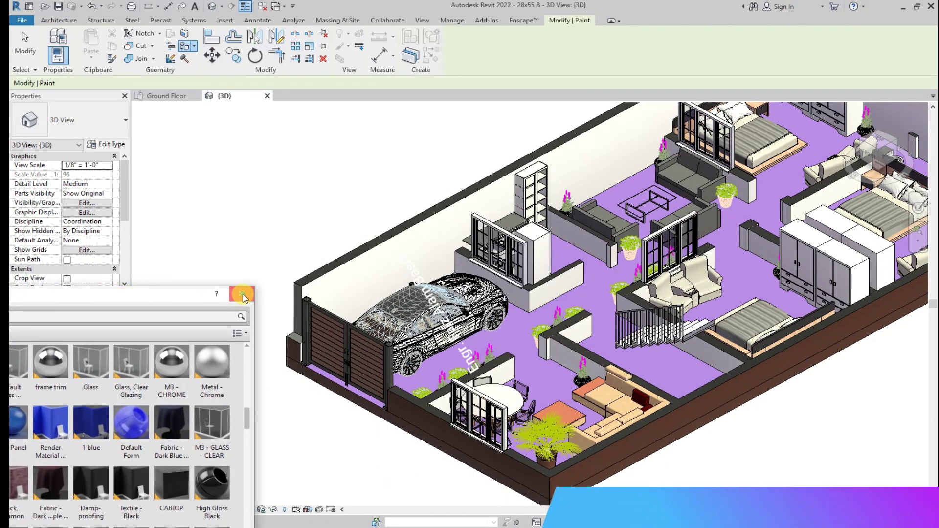
left_click(243, 297)
scroll(246, 300, "down", 3)
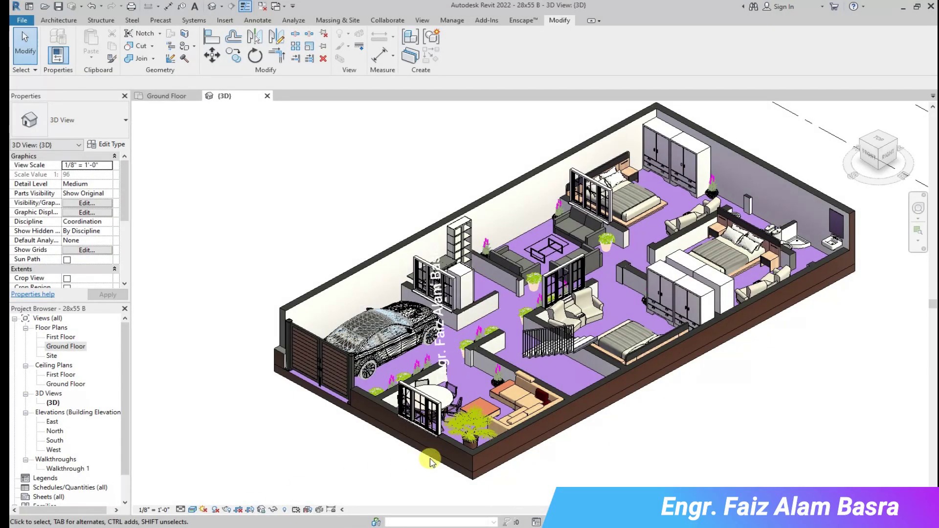
scroll(793, 314, "up", 5)
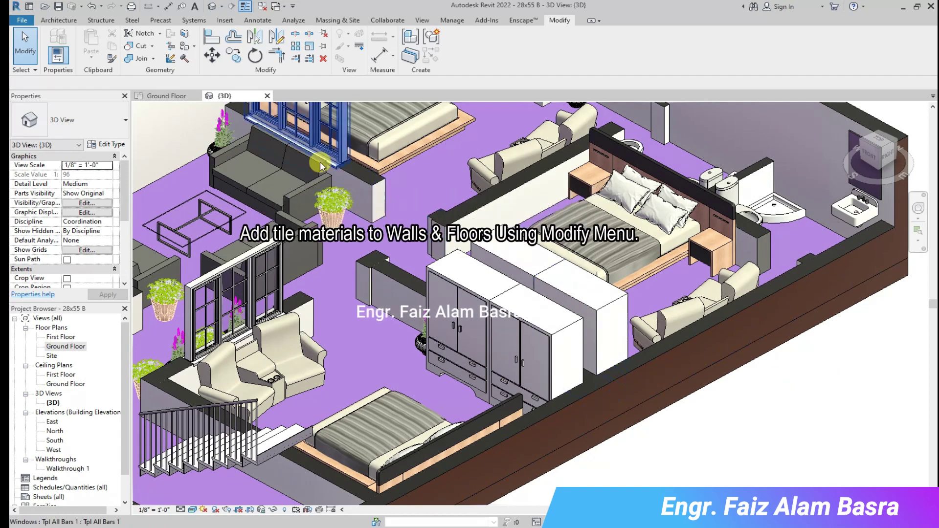
left_click(194, 46)
left_click(211, 65)
left_click_drag(601, 367, 603, 479)
left_click(40, 446)
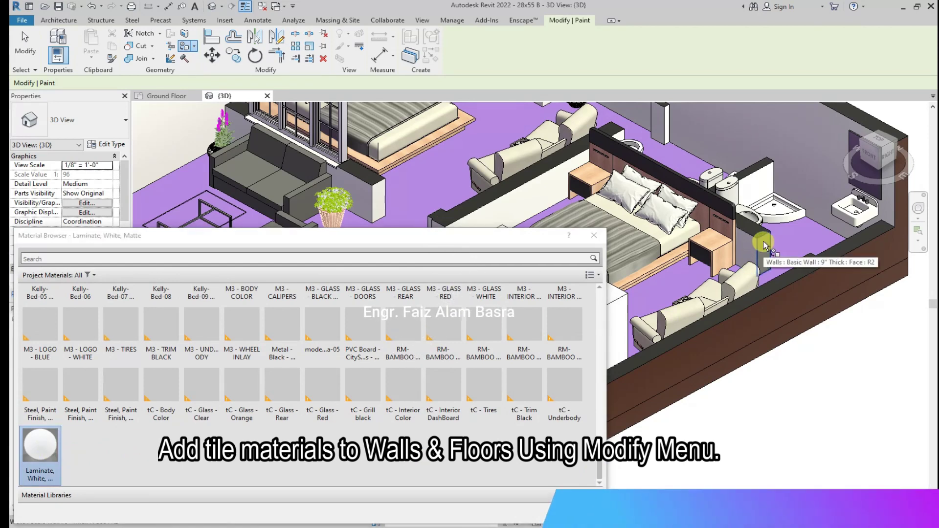
key("Escape")
scroll(708, 350, "down", 5)
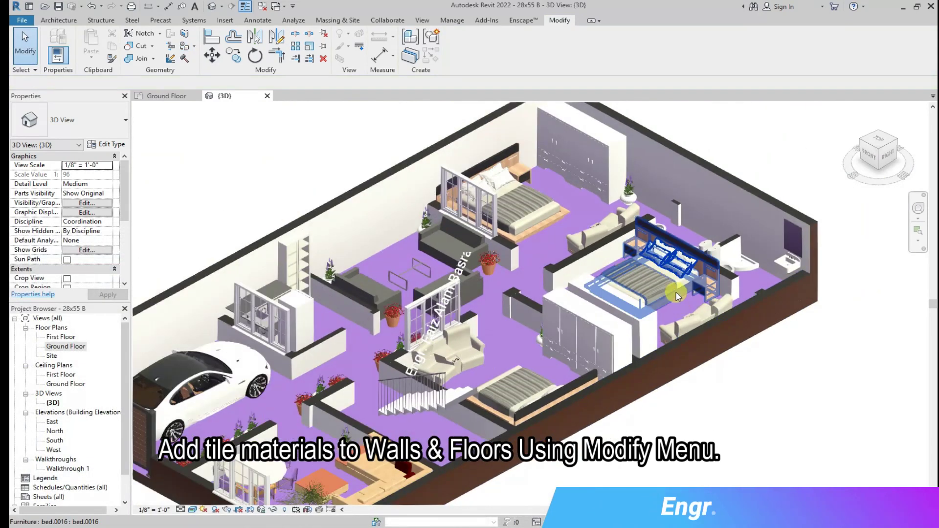
scroll(597, 429, "down", 2)
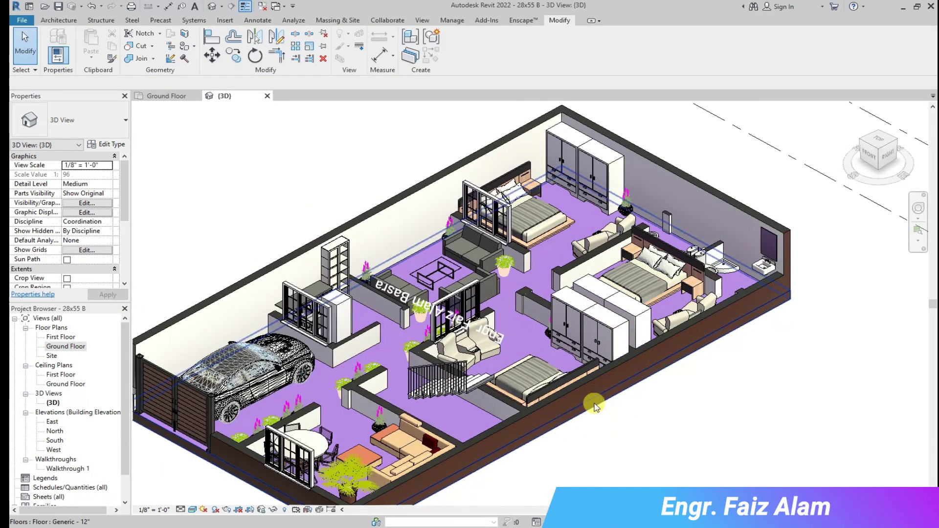
scroll(572, 433, "down", 1)
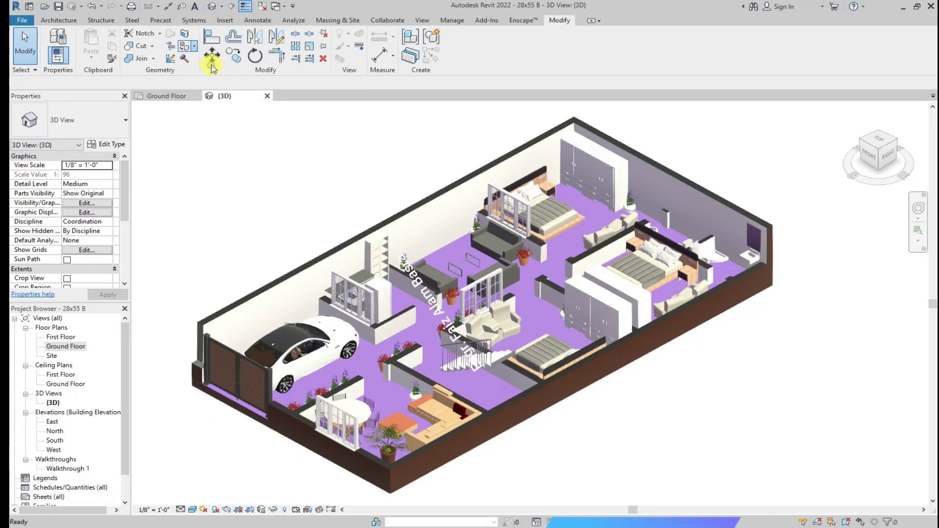
- Repaint the purple ground floor with the Floor 1 material
left_click(184, 45)
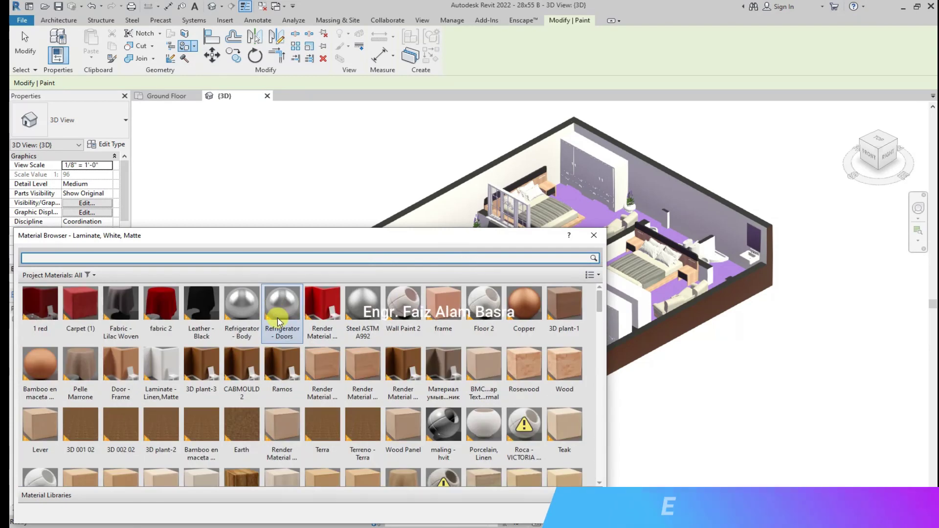
scroll(280, 322, "down", 5)
scroll(280, 323, "down", 5)
scroll(282, 338, "up", 5)
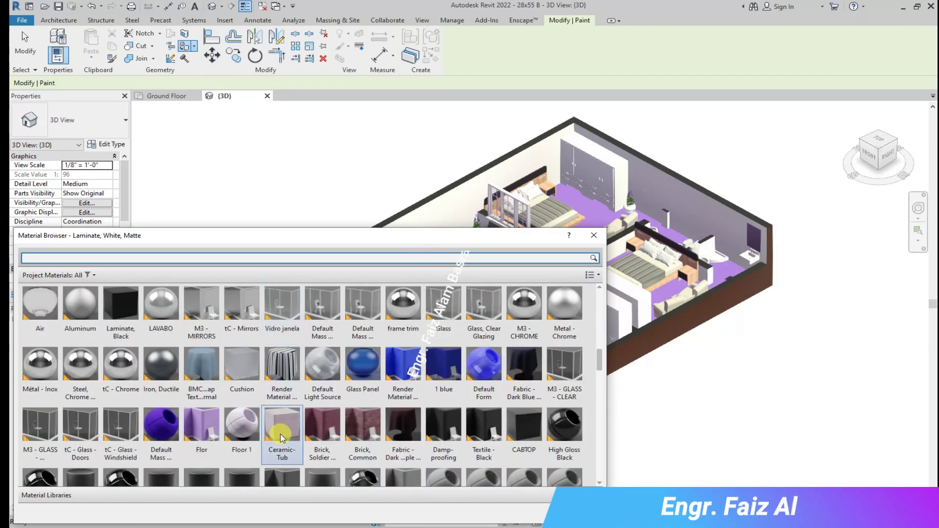
left_click(242, 425)
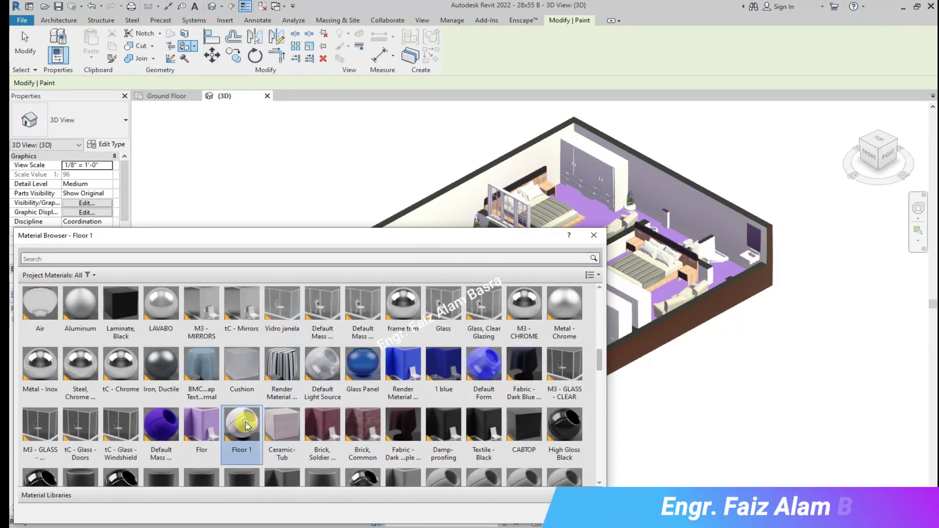
left_click(594, 219)
- Move the Material Browser aside and select the Ceramic-Tub material
left_click_drag(510, 242, 166, 438)
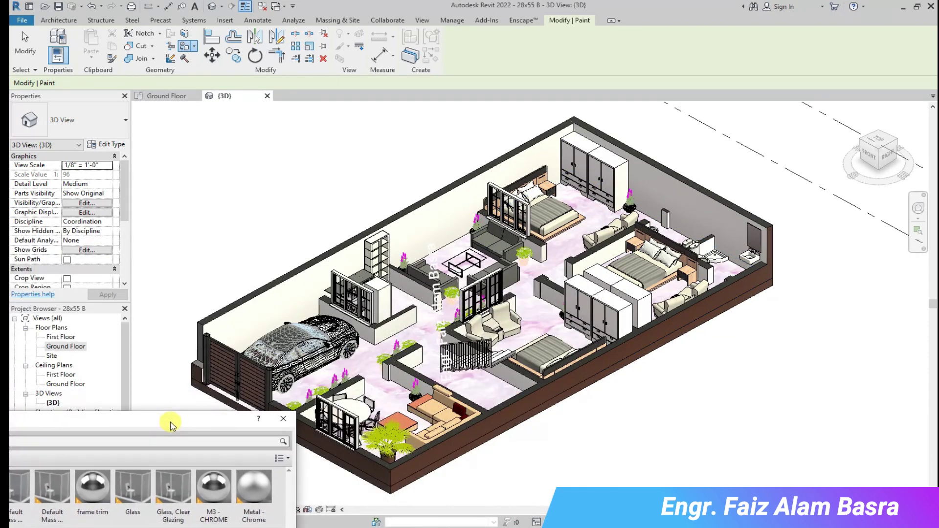
mouse_move(166, 438)
left_mouse_down()
mouse_move(160, 431)
mouse_move(64, 472)
mouse_move(203, 194)
mouse_move(419, 160)
left_mouse_up()
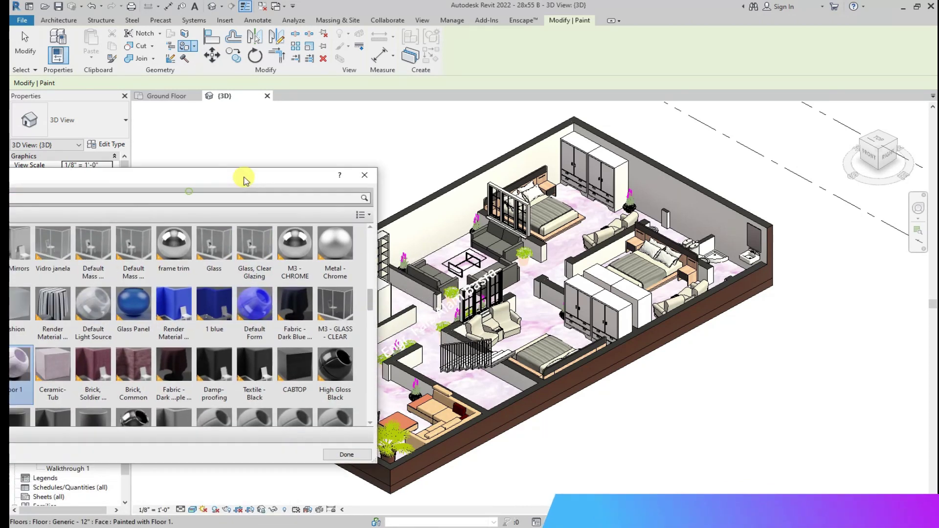
scroll(309, 309, "down", 5)
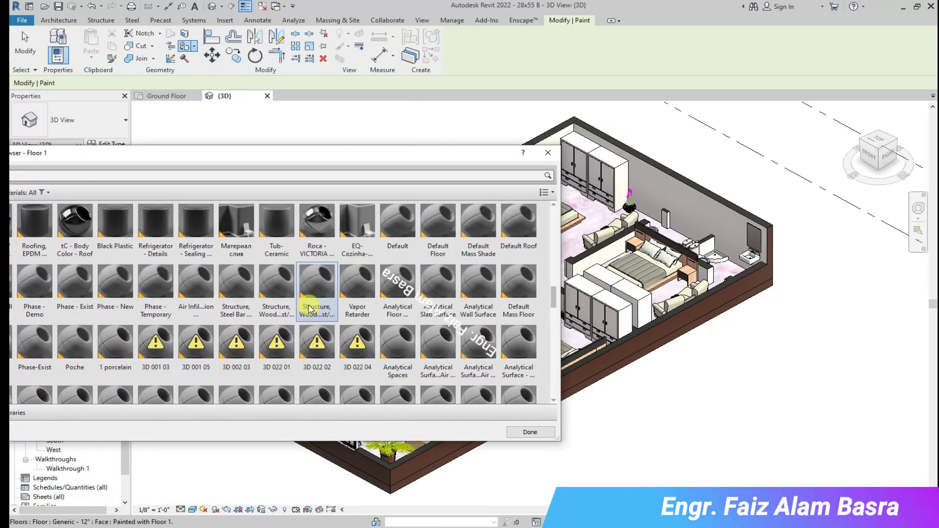
scroll(309, 309, "up", 3)
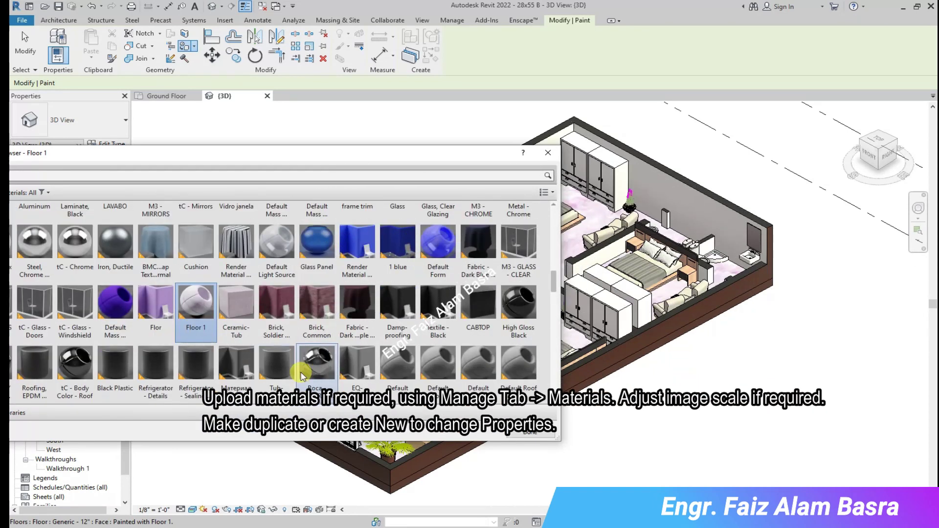
scroll(361, 340, "up", 1)
left_click_drag(209, 154, 313, 155)
left_click(336, 347)
mouse_move(411, 152)
left_mouse_down()
mouse_move(353, 181)
mouse_move(199, 195)
left_mouse_up()
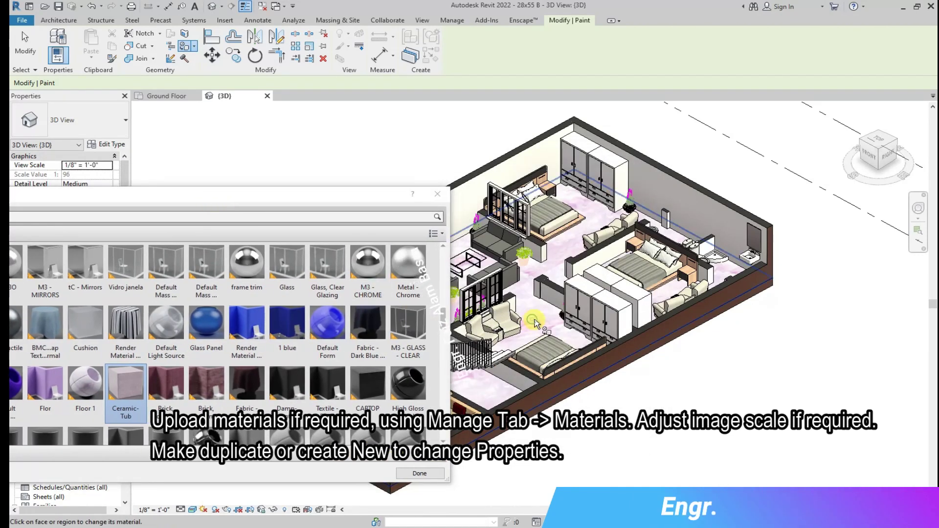
- Try Flor and Ceramic-Tub on the floor, settle on Floor 1, and close the browser
left_click(44, 391)
left_click(561, 322)
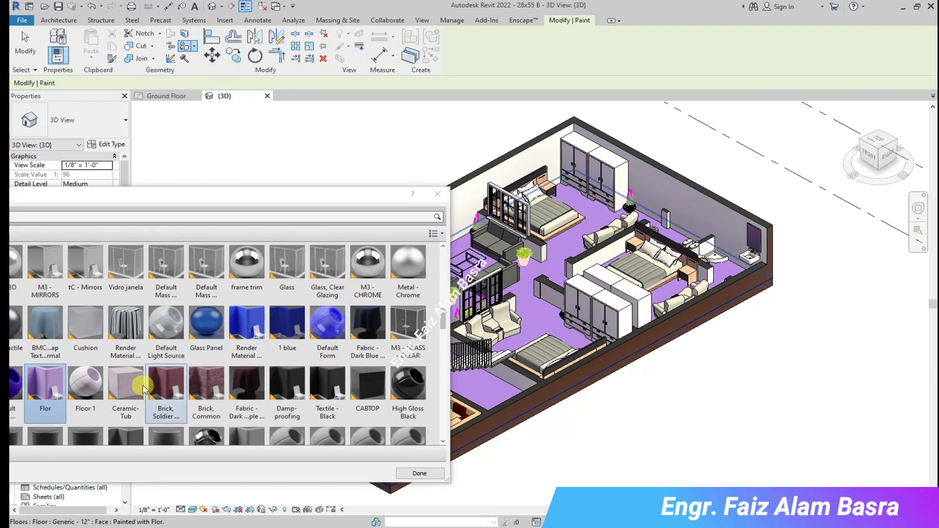
left_click(127, 384)
left_click(534, 320)
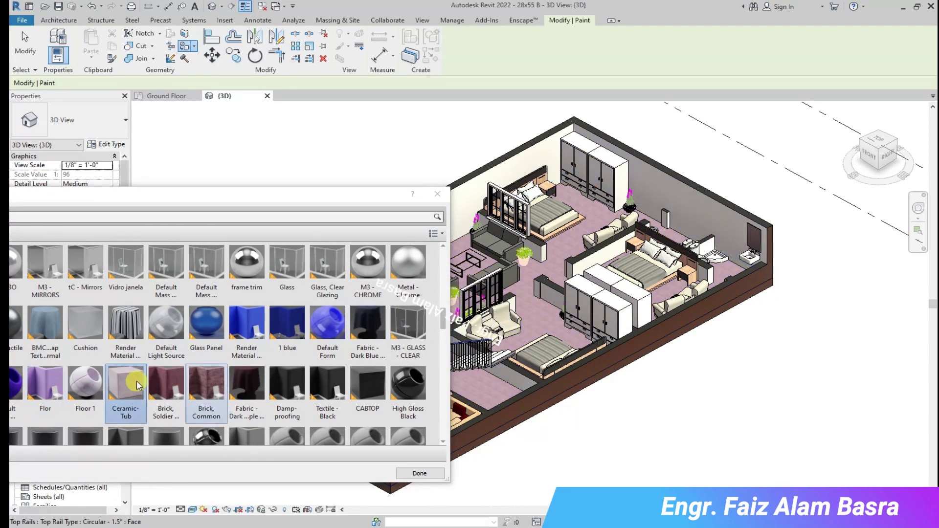
left_click(86, 384)
left_click(536, 326)
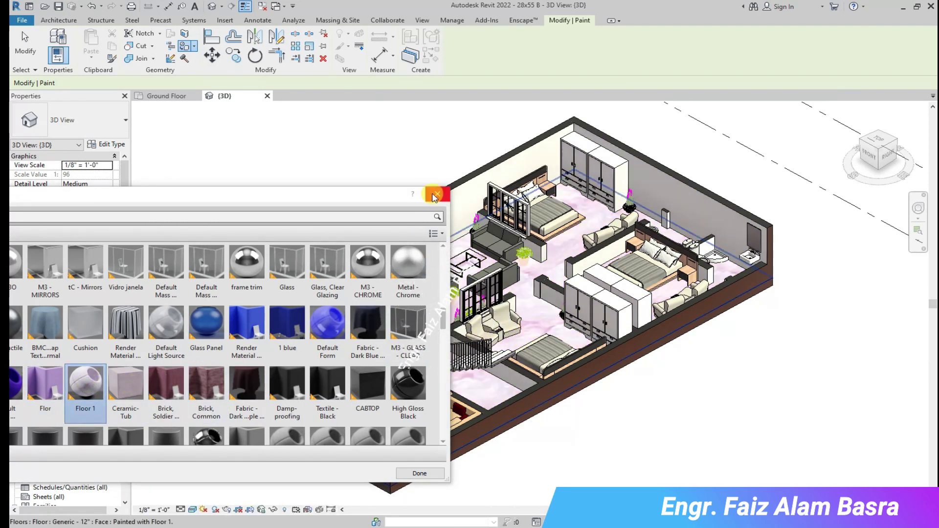
left_click(429, 198)
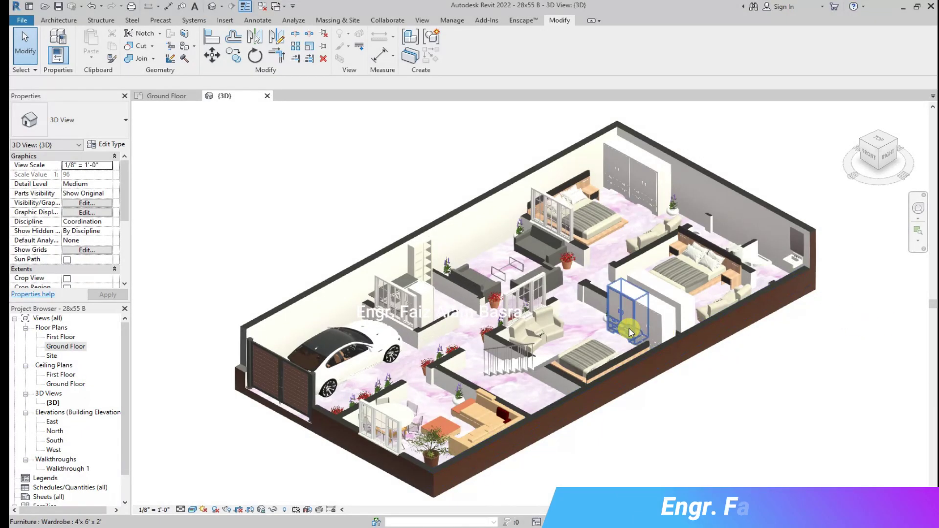
- Paint the ground floor with the 1 red material and close the browser
left_click(195, 47)
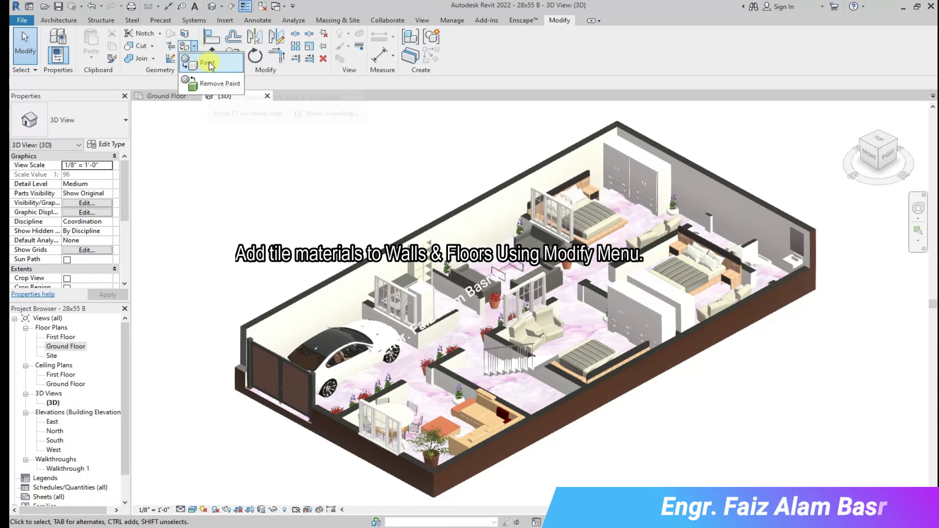
left_click(206, 61)
left_click(161, 264)
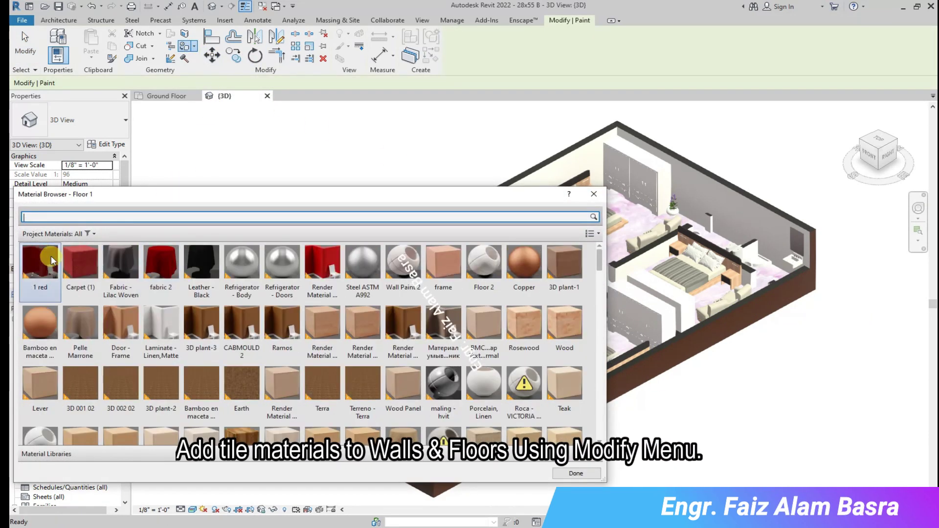
left_click(593, 194)
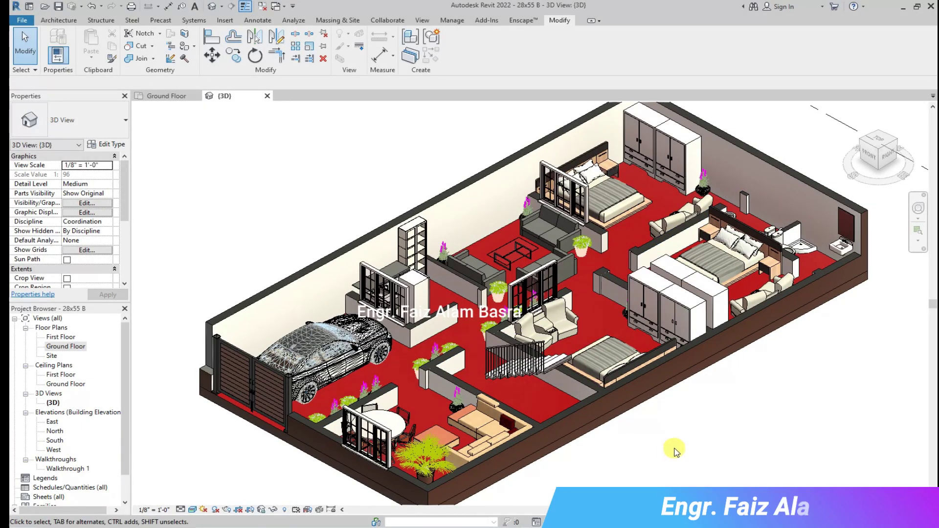
- Toggle the visual style to Shaded and back to Realistic
left_click(194, 511)
left_click(210, 477)
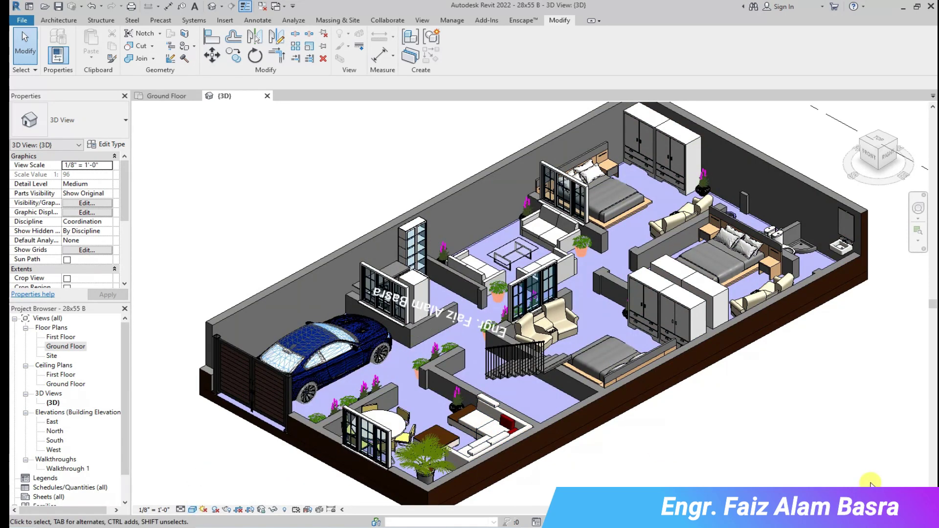
scroll(862, 483, "down", 1)
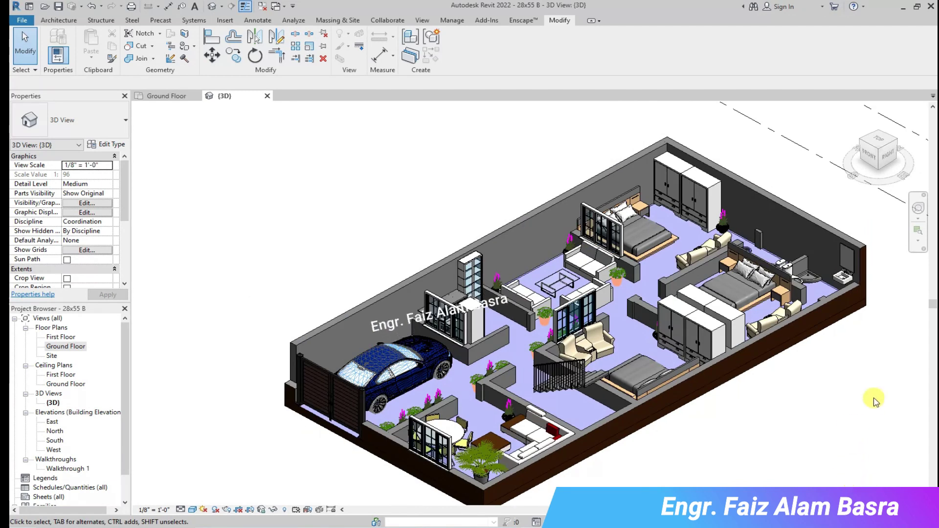
left_click_drag(932, 315, 932, 315)
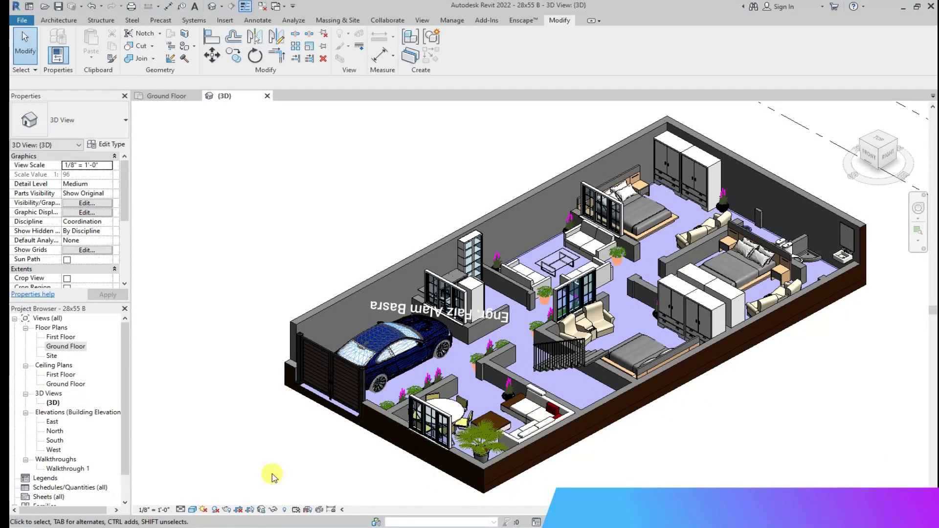
left_click(193, 510)
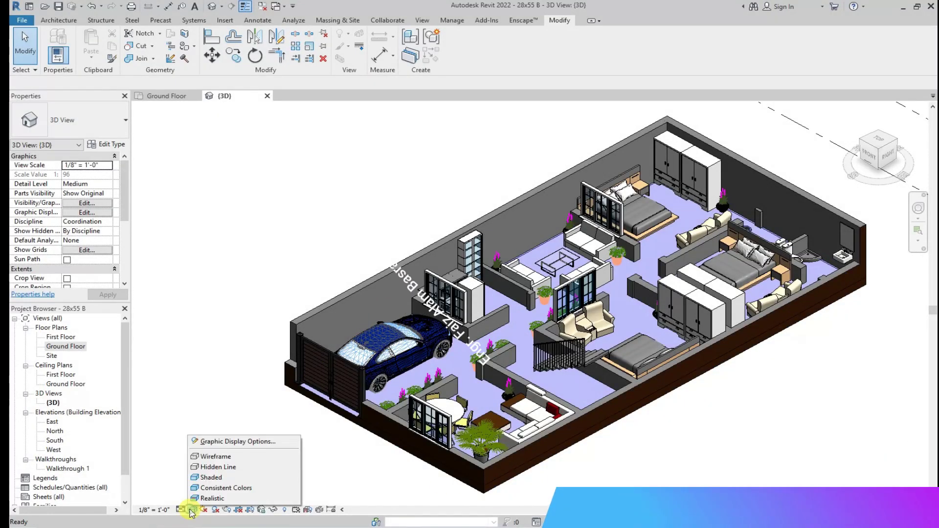
left_click(209, 497)
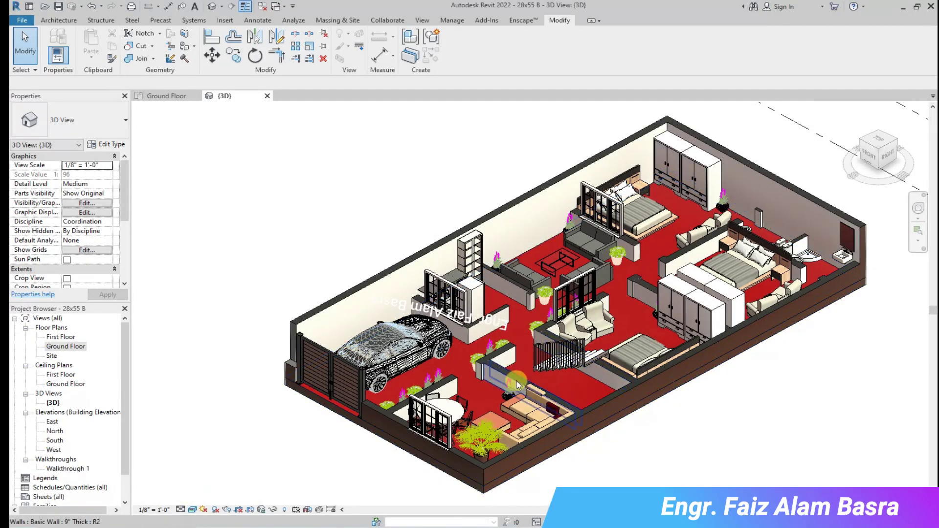
left_click(185, 46)
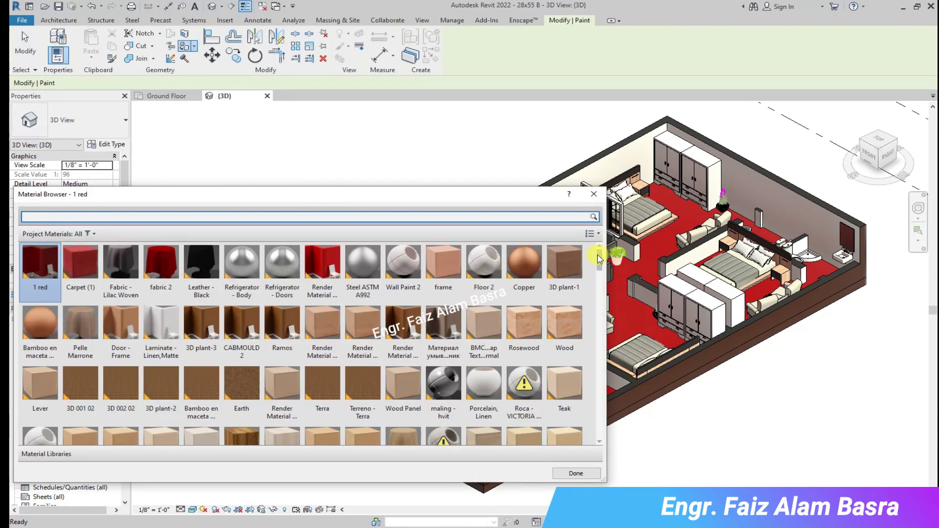
- Paint the ground floor with Floor 2 marble and close the Material Browser
left_click(483, 260)
left_click(621, 308)
mouse_move(430, 195)
left_mouse_down()
mouse_move(368, 277)
mouse_move(155, 190)
left_mouse_up()
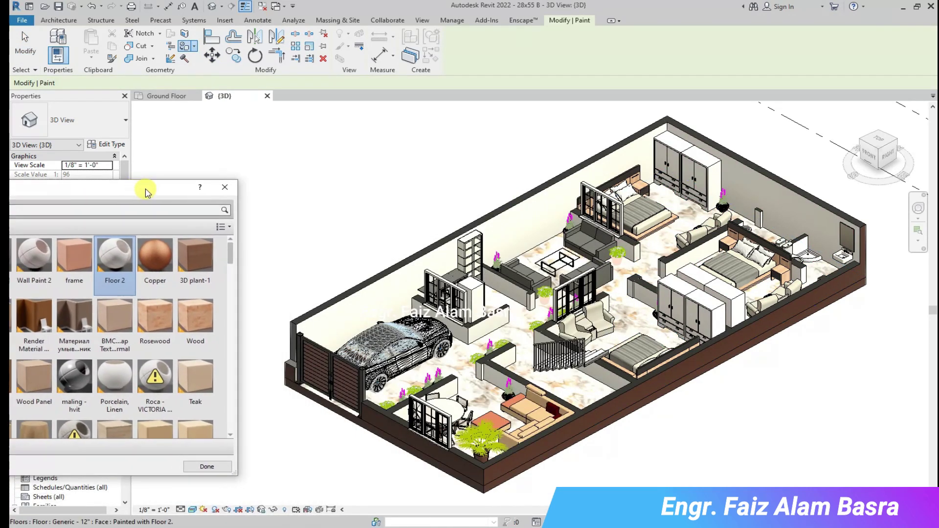
left_click(235, 186)
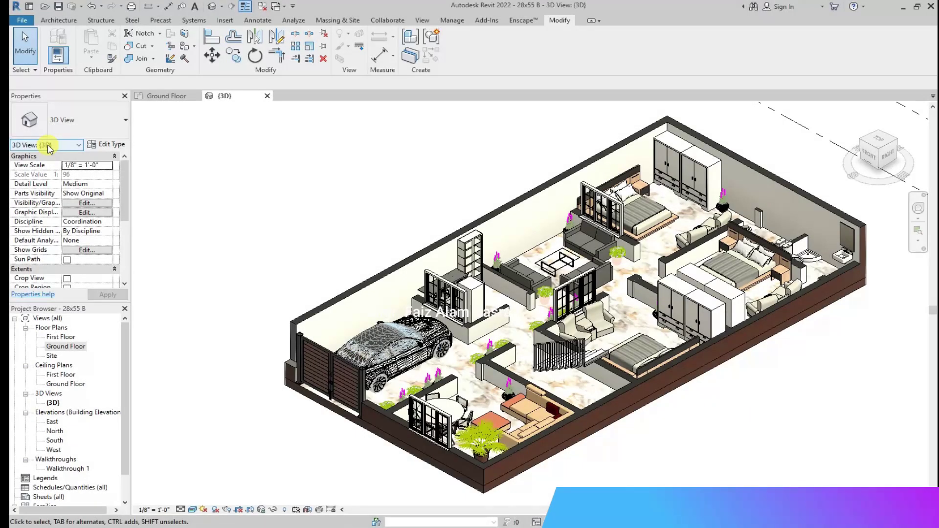
scroll(264, 294, "up", 2)
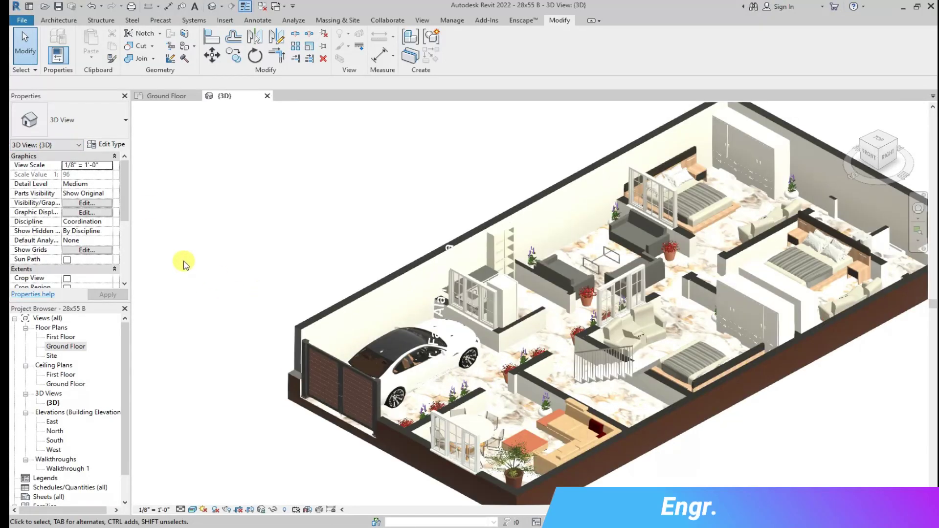
scroll(186, 264, "down", 1)
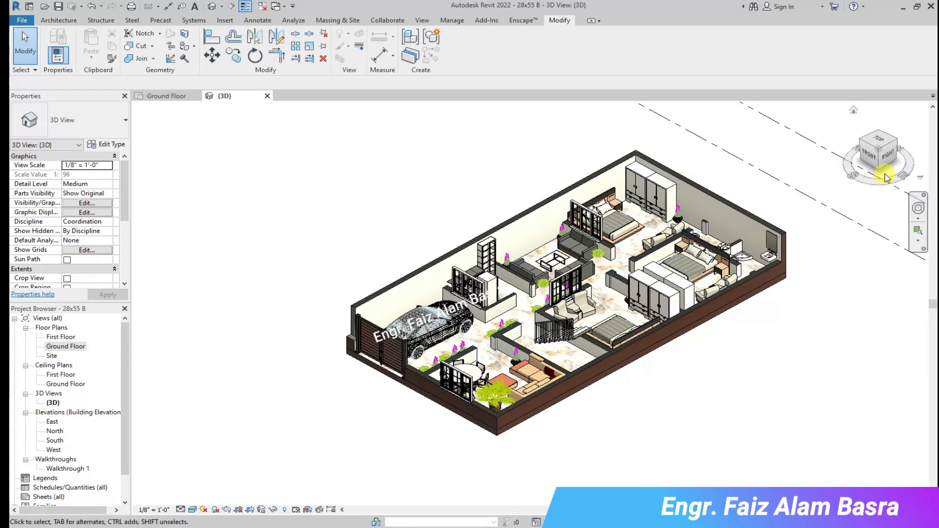
left_click_drag(879, 166, 591, 249)
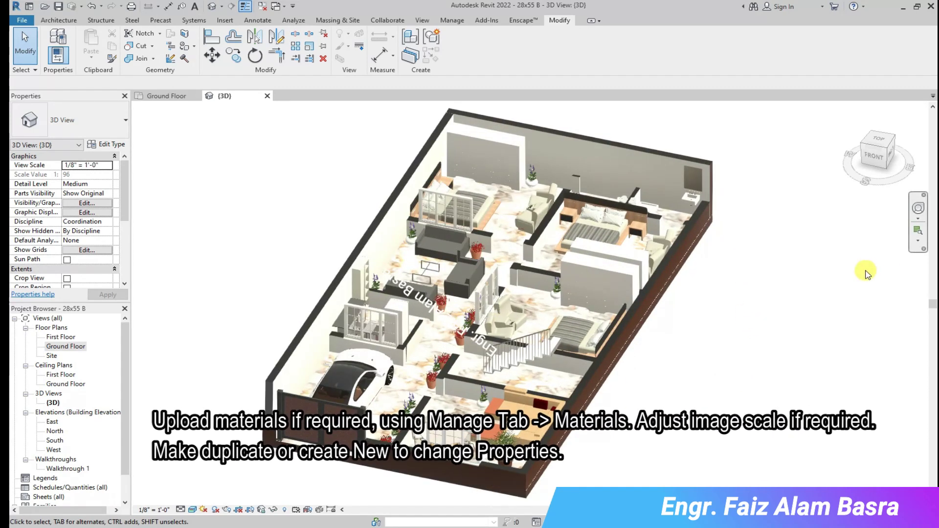
left_click_drag(878, 171, 888, 161)
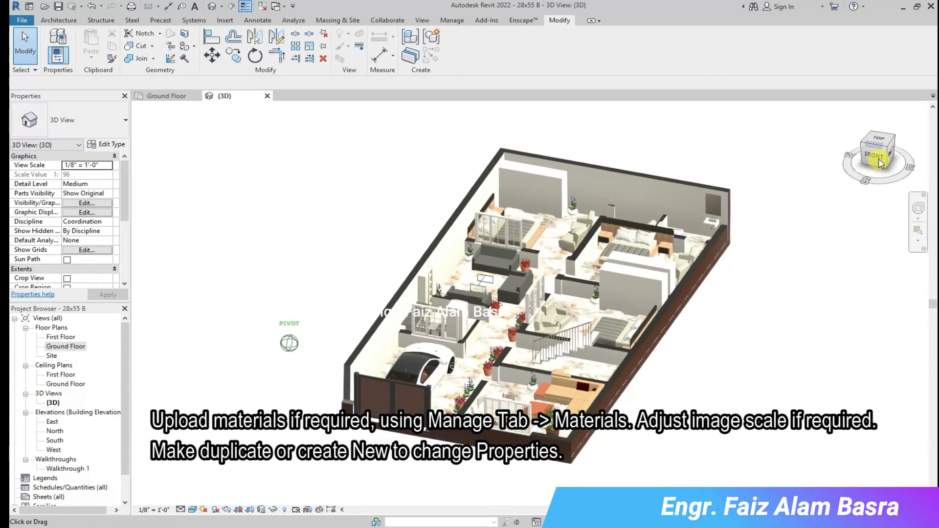
left_click(888, 161)
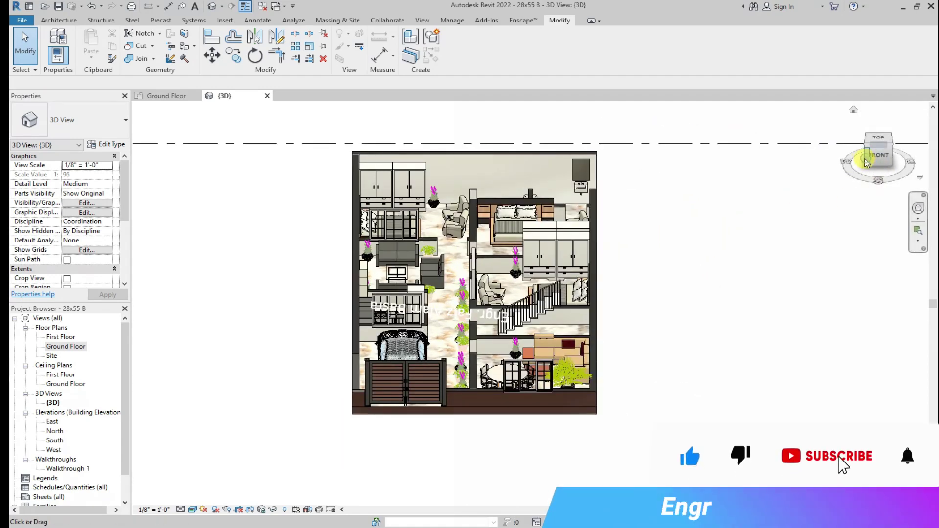
left_click_drag(867, 162, 807, 162)
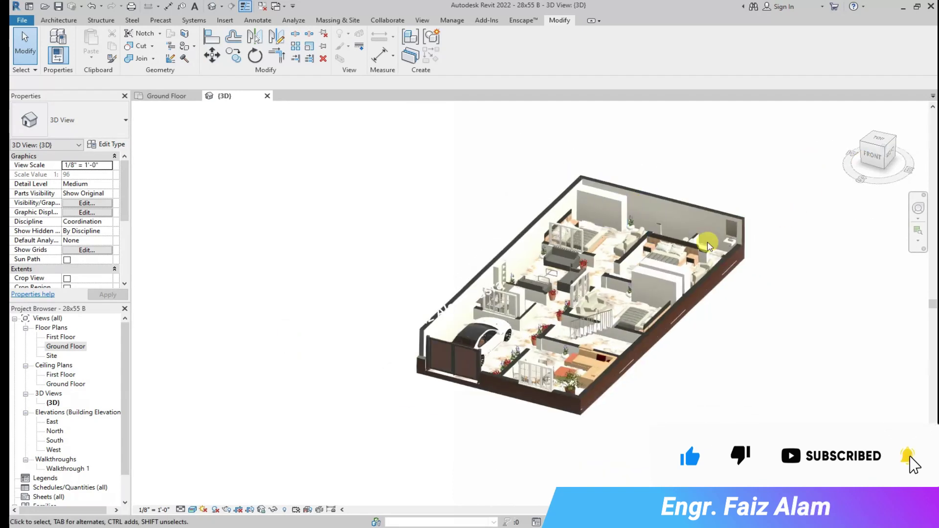
scroll(766, 256, "up", 2)
scroll(761, 255, "down", 1)
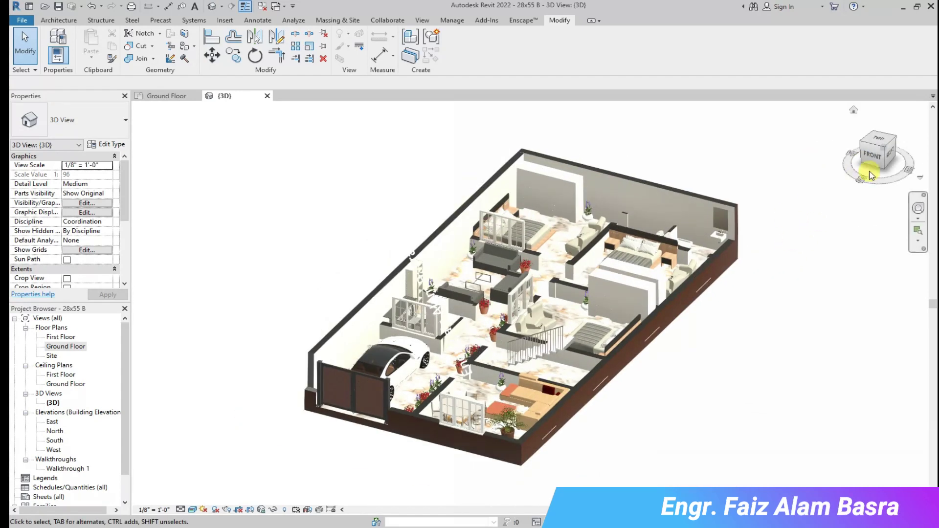
left_click(853, 110)
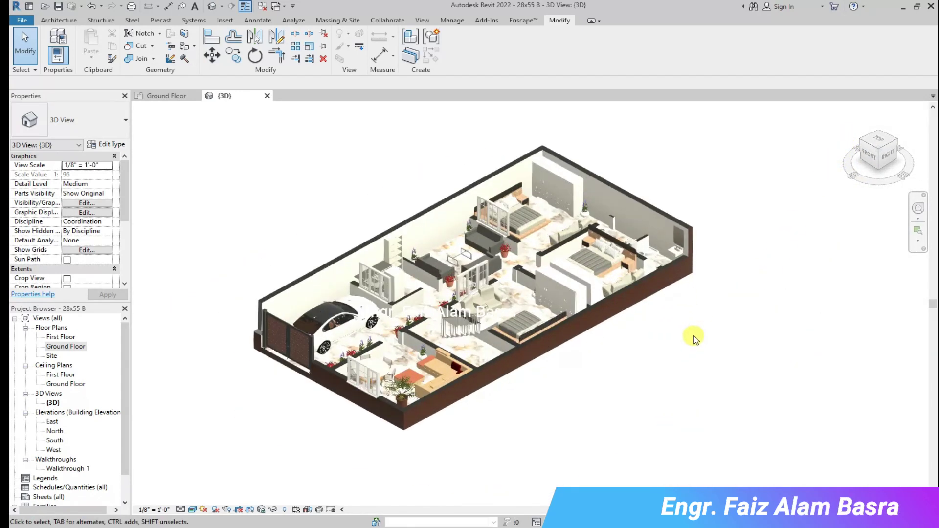
scroll(694, 337, "up", 2)
scroll(611, 415, "up", 1)
scroll(567, 436, "down", 2)
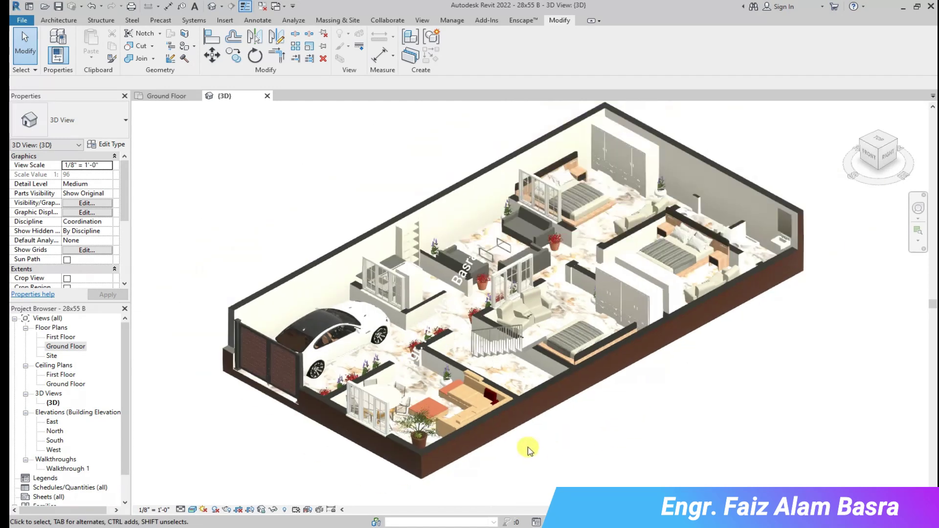
scroll(625, 391, "down", 1)
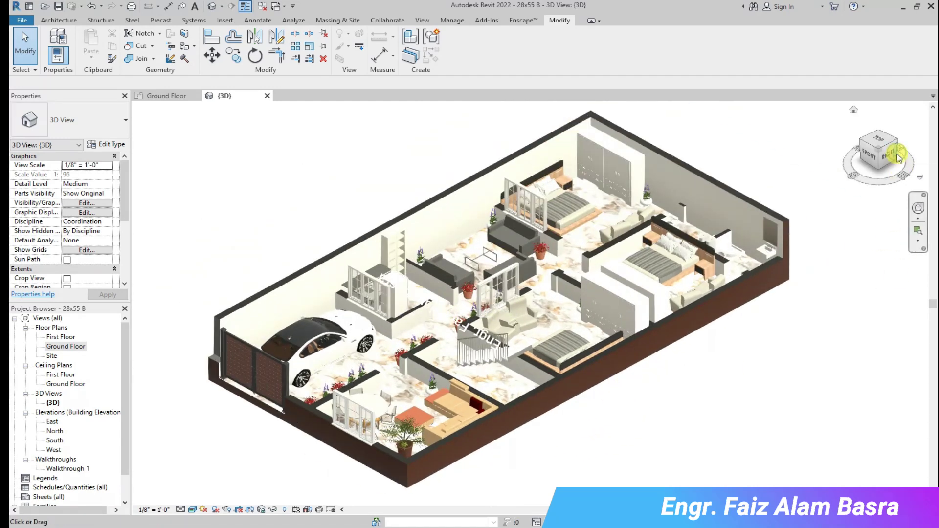
left_click_drag(898, 157, 818, 166)
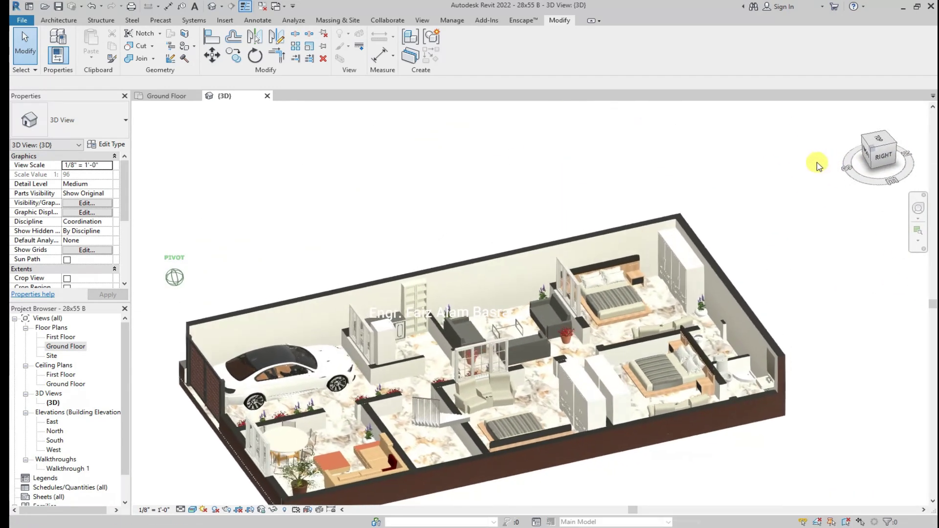
scroll(733, 294, "down", 2)
scroll(635, 416, "up", 3)
scroll(600, 453, "down", 1)
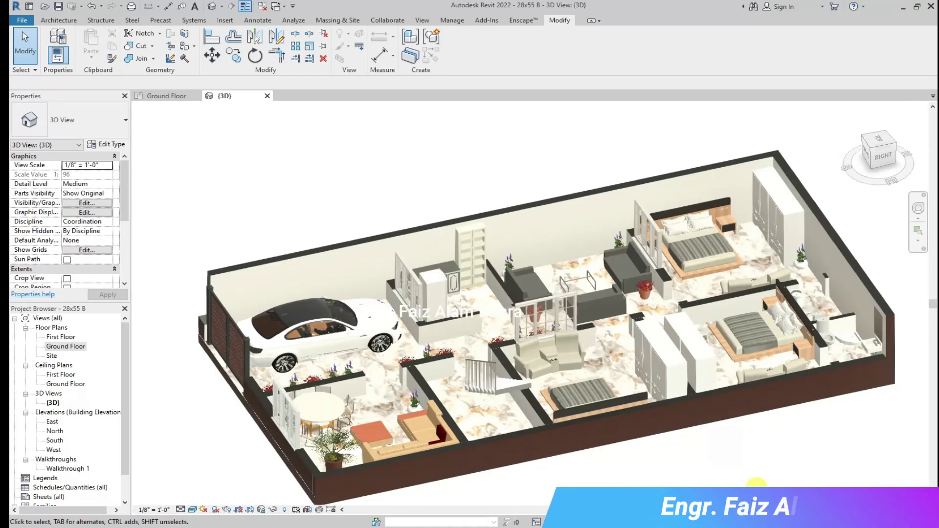
scroll(727, 453, "up", 1)
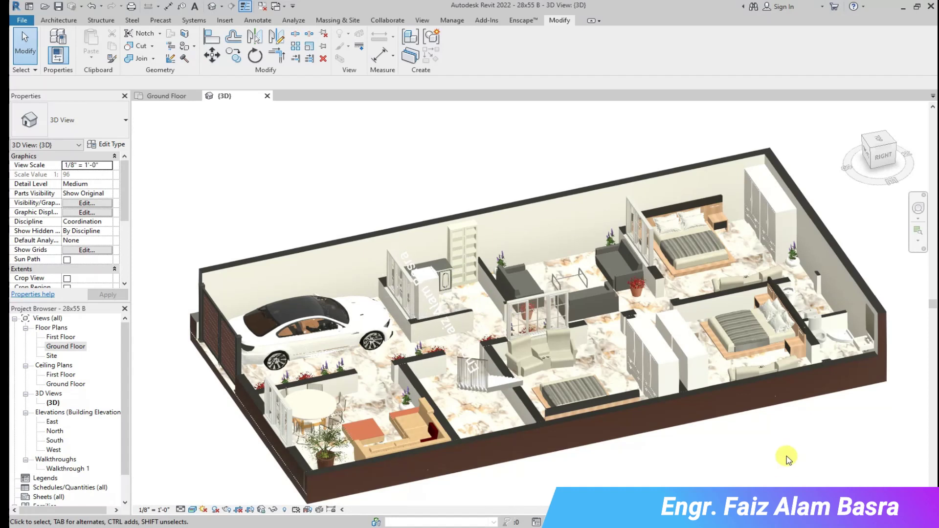
left_click(855, 110)
scroll(656, 347, "up", 3)
scroll(656, 346, "up", 2)
scroll(655, 409, "up", 1)
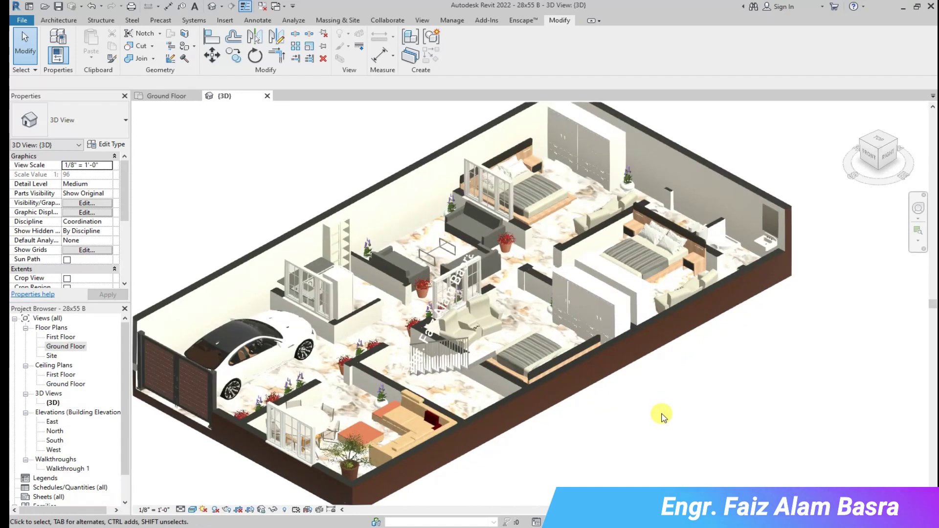
scroll(663, 415, "down", 1)
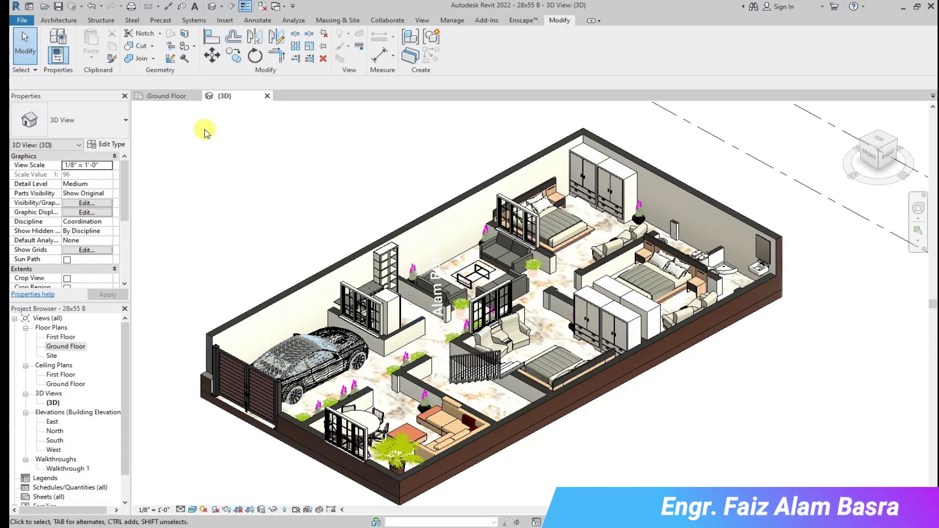
left_click(194, 46)
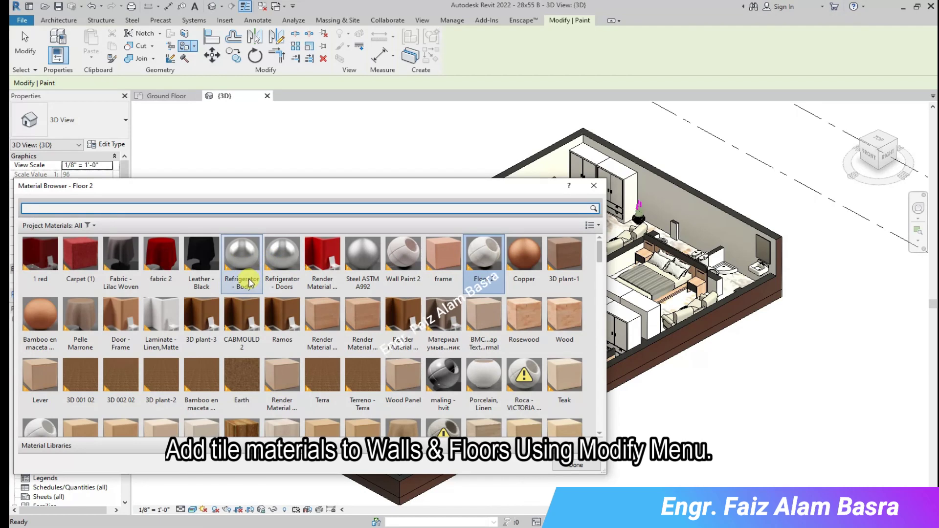
- Search the material list for 'wall' and select Wall Paint 2
scroll(217, 313, "down", 3)
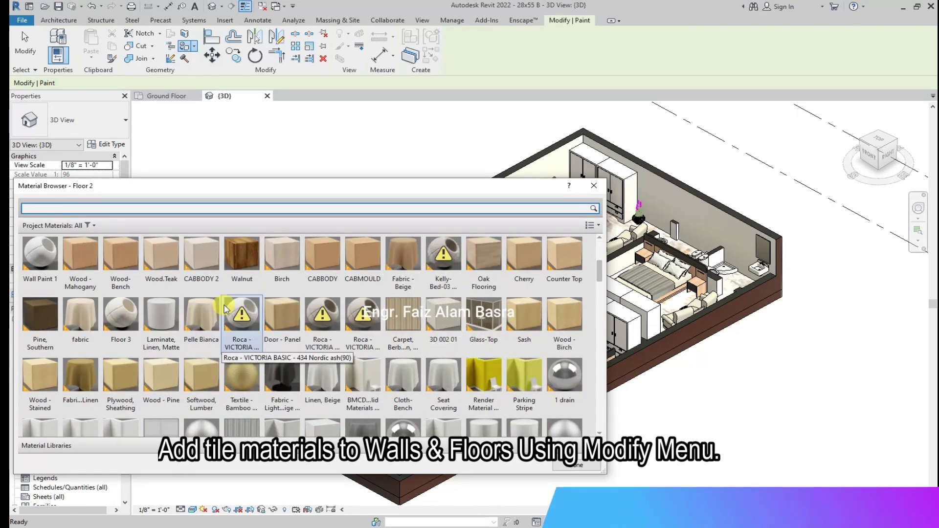
scroll(225, 308, "down", 5)
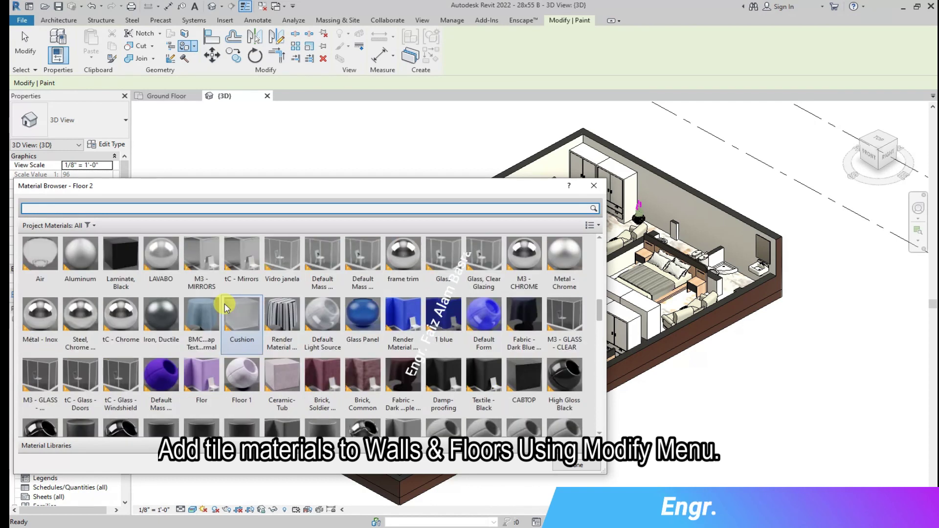
scroll(225, 308, "down", 3)
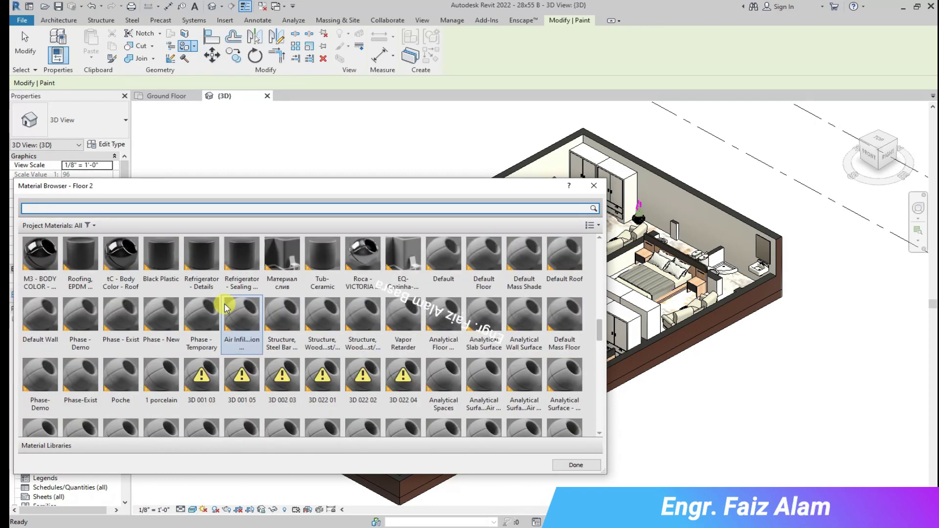
scroll(225, 308, "down", 3)
scroll(225, 308, "down", 3)
scroll(226, 309, "down", 2)
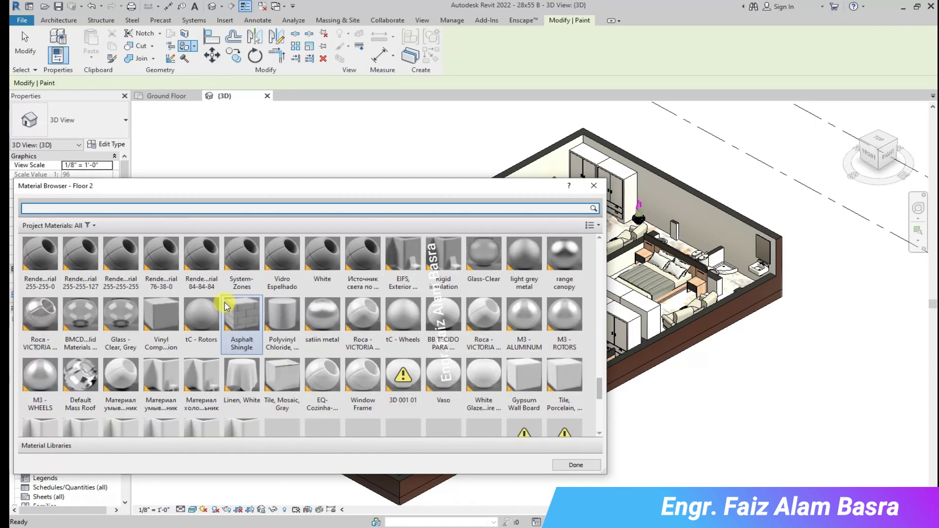
scroll(225, 306, "down", 3)
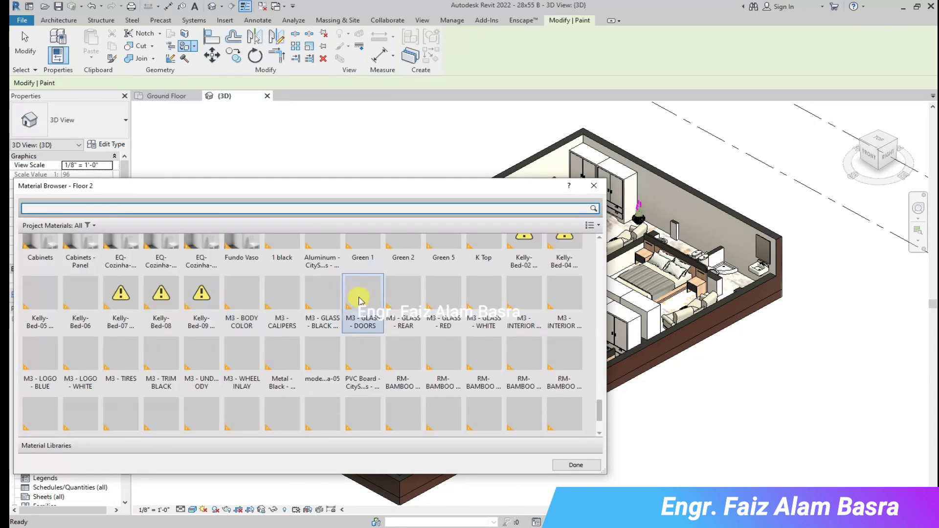
scroll(230, 254, "up", 1)
type("wall")
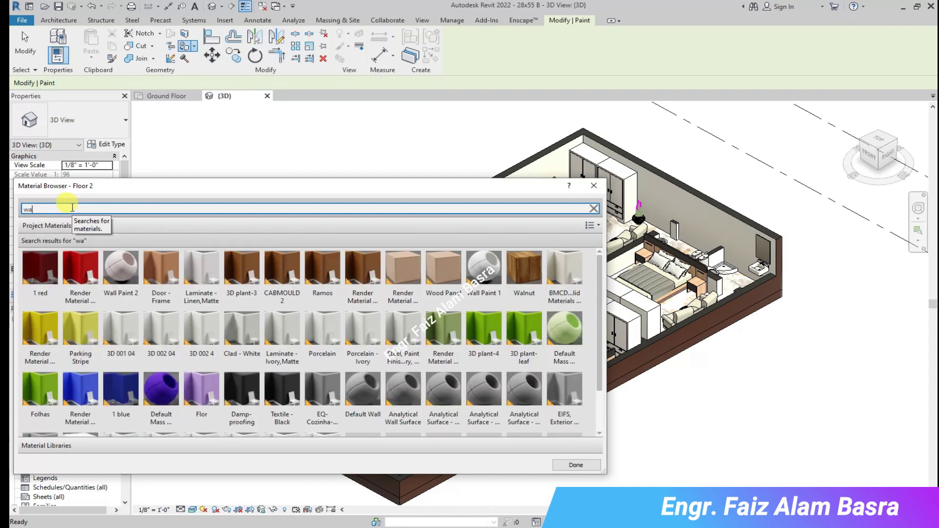
left_click(123, 266)
left_click_drag(471, 200, 261, 368)
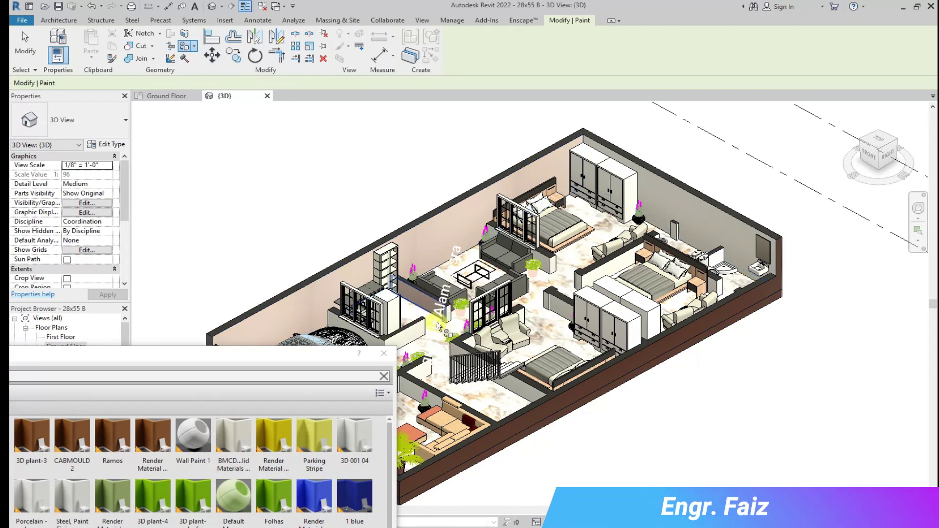
- Paint three bedroom wall faces with Wall Paint 2
scroll(477, 331, "down", 2)
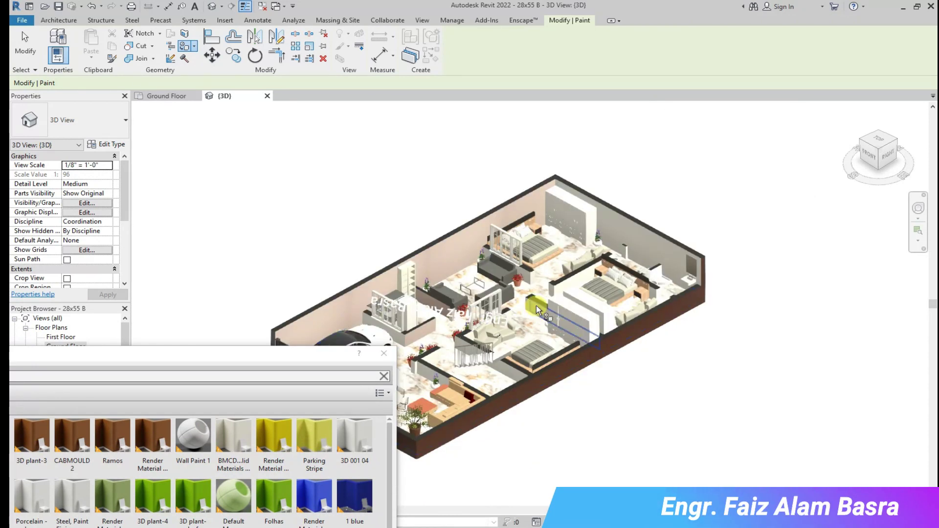
scroll(536, 311, "up", 3)
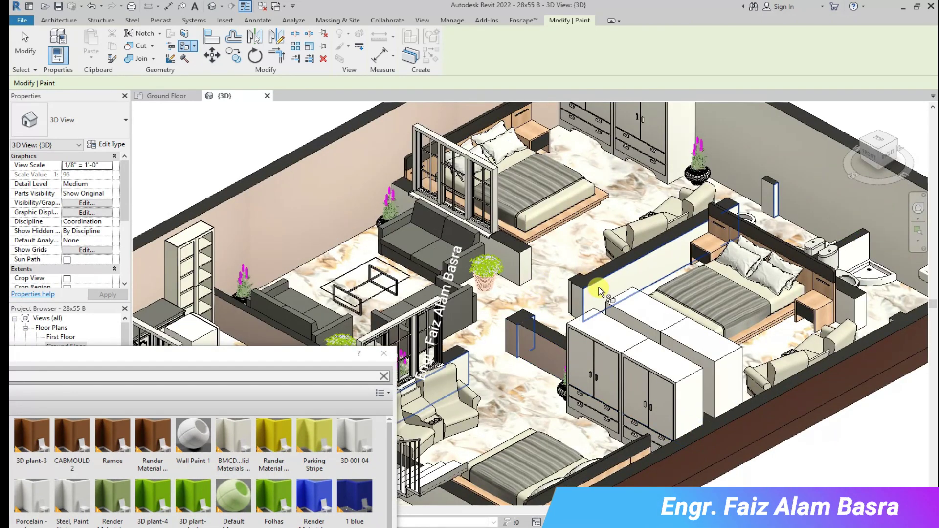
scroll(516, 336, "up", 4)
left_click(594, 298)
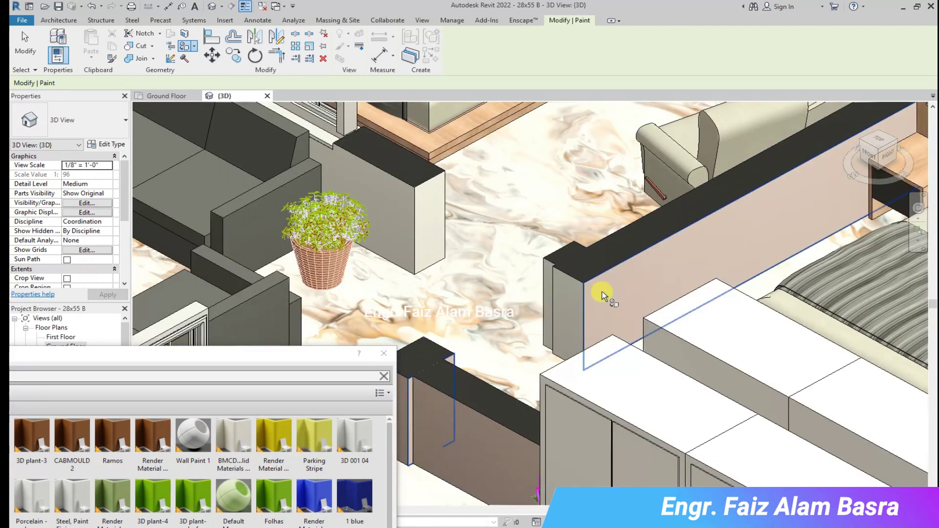
left_click(408, 201)
scroll(374, 221, "down", 1)
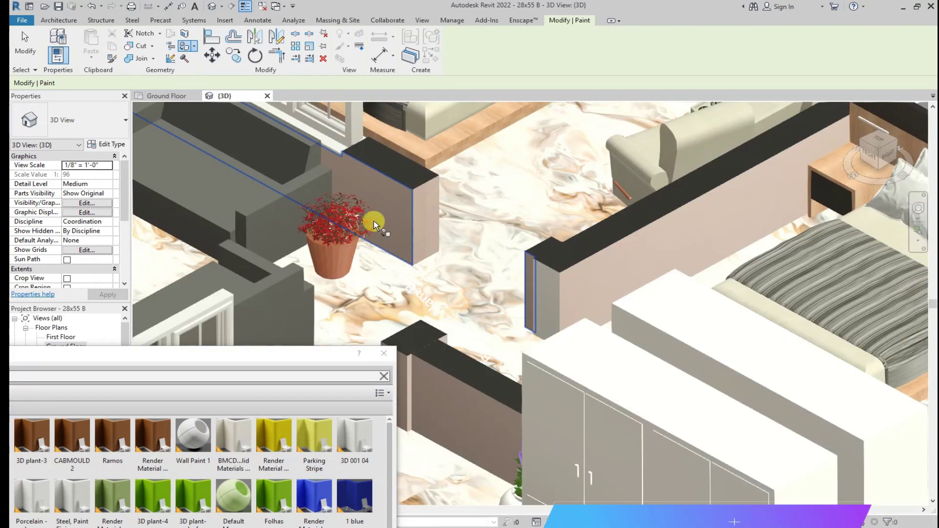
scroll(373, 221, "down", 3)
scroll(752, 119, "up", 4)
left_click(800, 123)
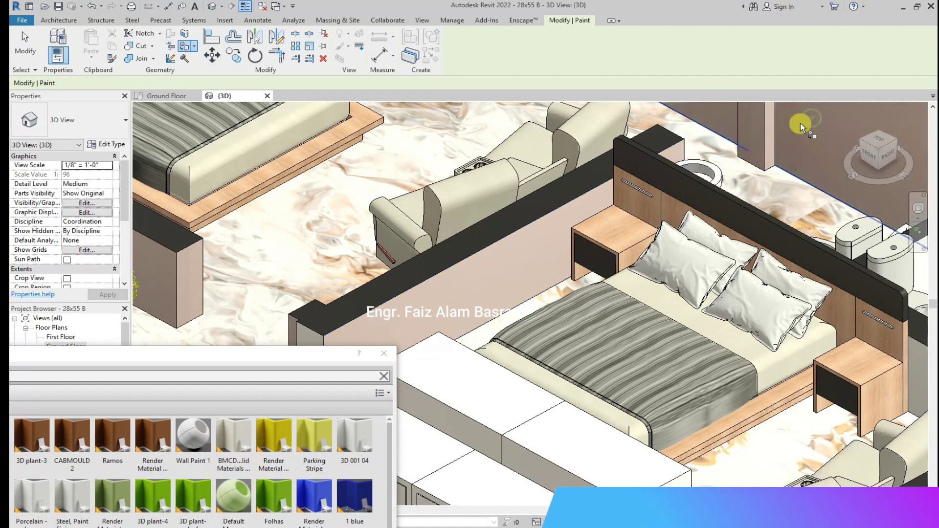
- Zoom around the 3D view to inspect the painted bedroom walls
scroll(633, 165, "down", 3)
scroll(799, 293, "up", 3)
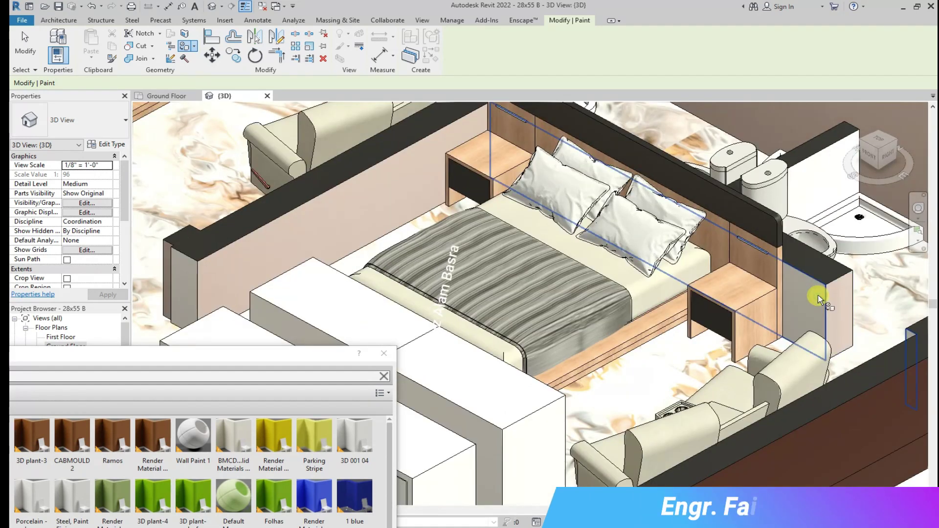
scroll(618, 222, "up", 2)
scroll(563, 230, "down", 3)
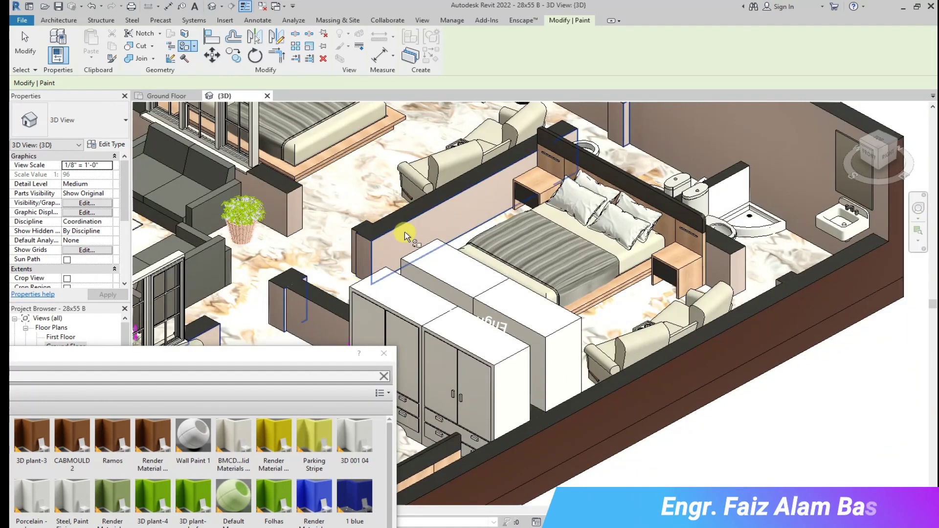
scroll(403, 233, "down", 1)
scroll(684, 240, "down", 2)
scroll(613, 247, "down", 1)
scroll(304, 337, "down", 1)
scroll(373, 277, "up", 3)
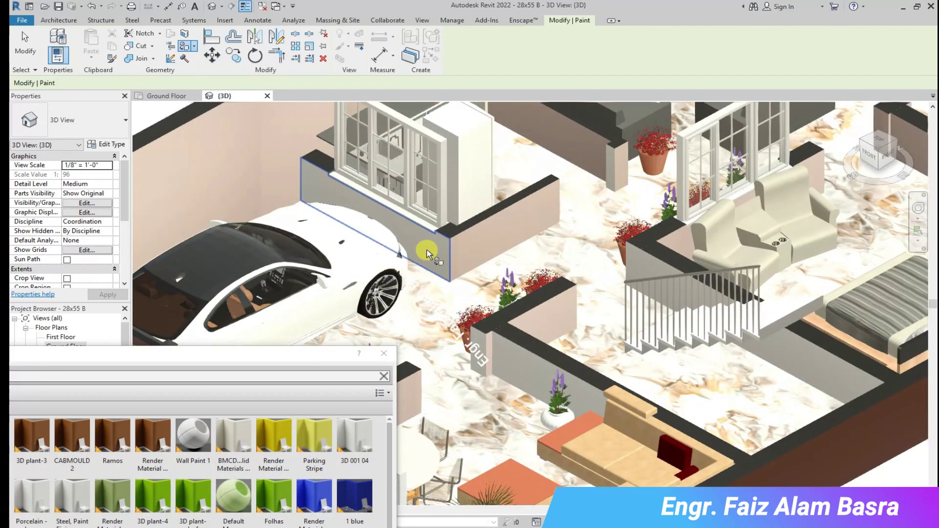
scroll(476, 341, "up", 1)
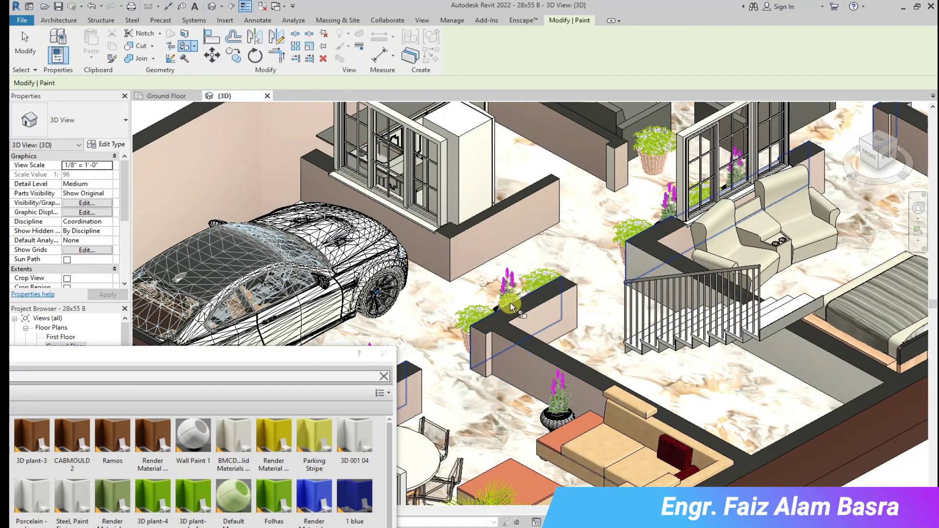
scroll(506, 306, "down", 5)
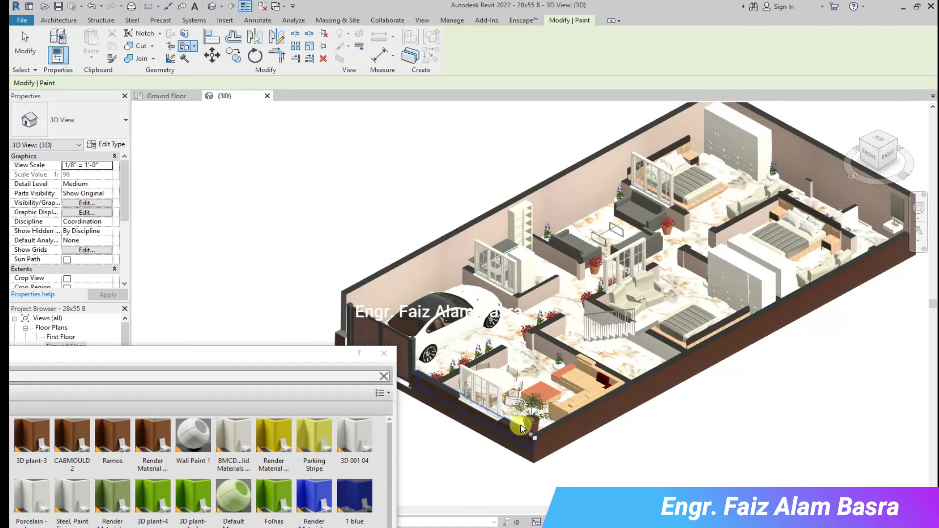
scroll(670, 413, "up", 2)
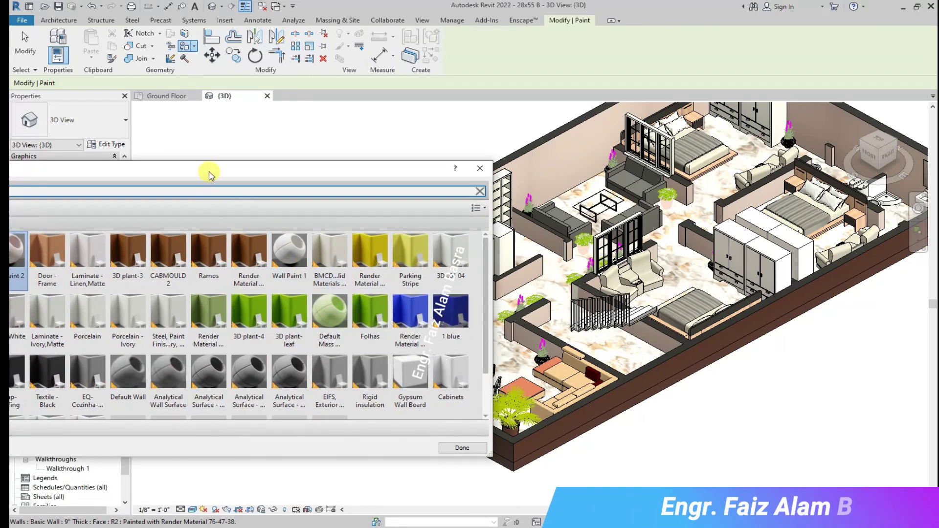
- Switch to the Flor material and paint three interior wall faces purple
left_click_drag(211, 168, 307, 166)
left_click(63, 369)
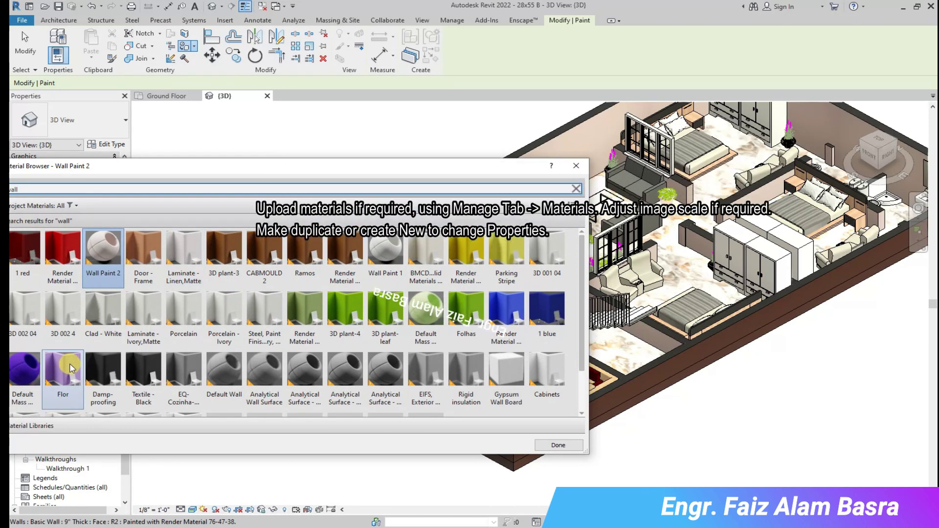
left_click(592, 144)
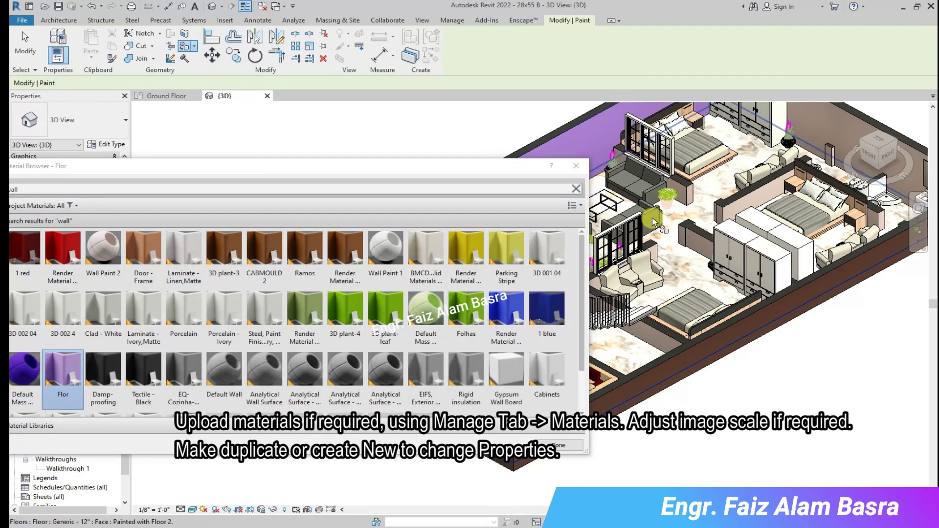
left_click(683, 238)
left_click(687, 198)
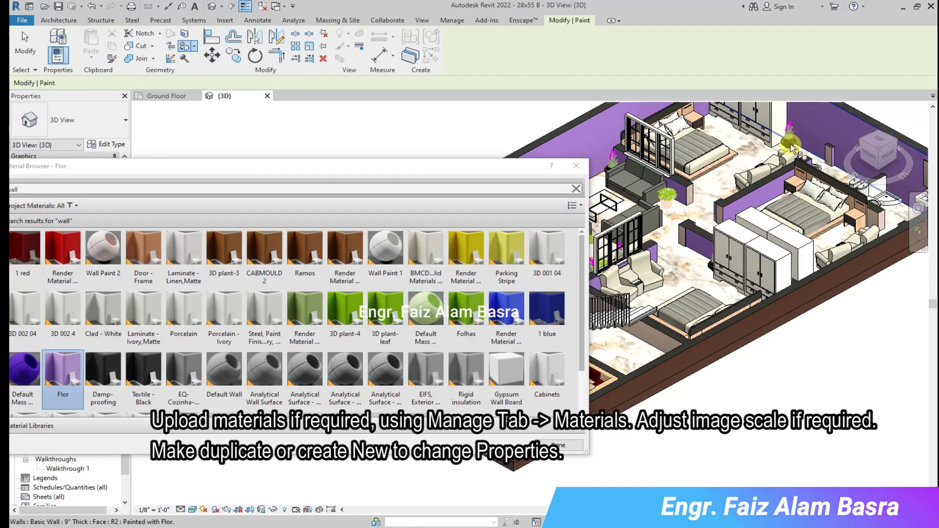
left_click_drag(515, 165, 207, 342)
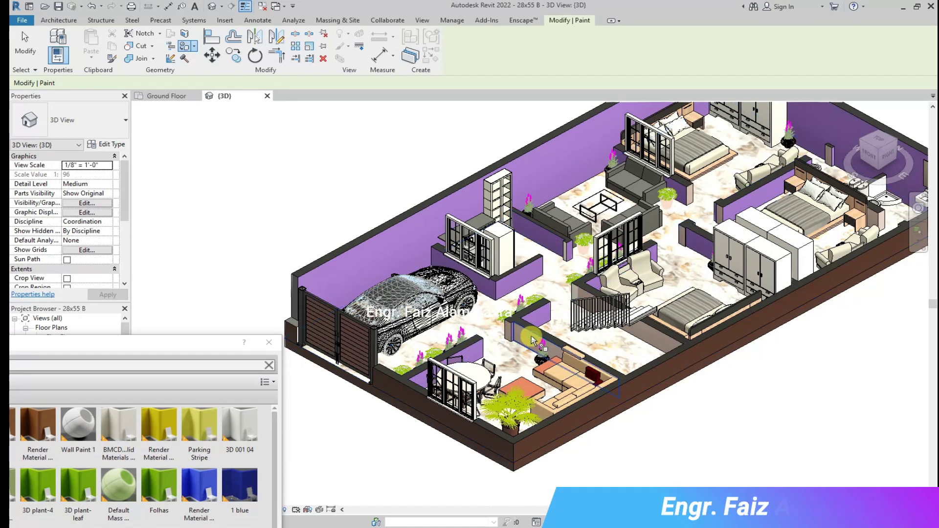
- Zoom around to check the purple walls, then exit Paint and close the browser
scroll(532, 340, "up", 5)
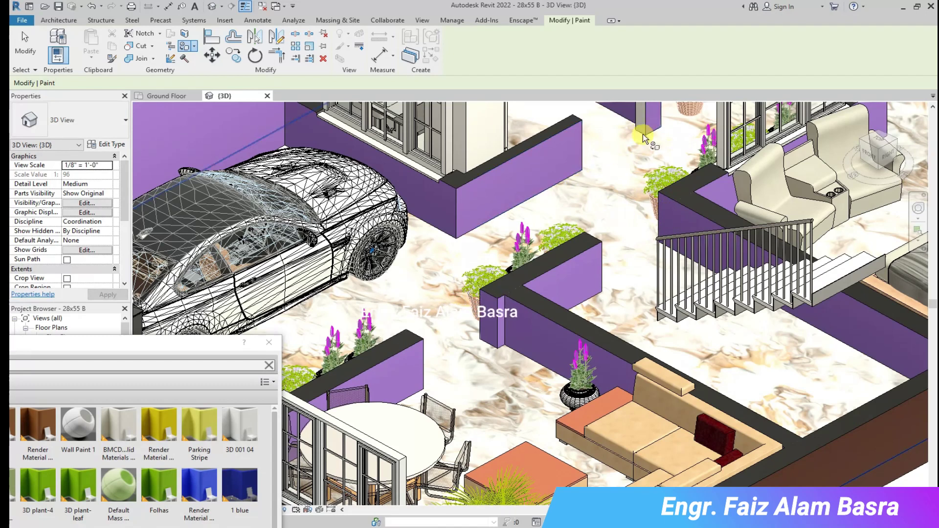
scroll(642, 115, "down", 4)
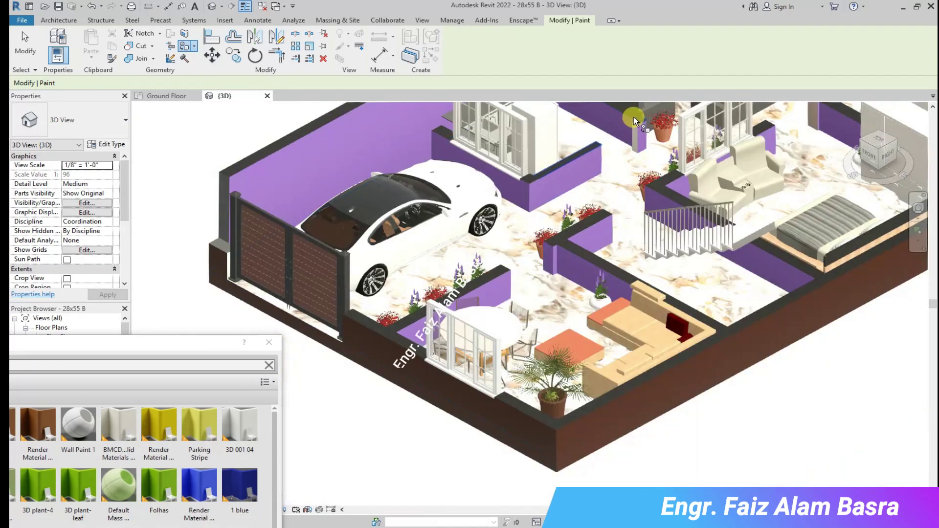
scroll(633, 116, "up", 5)
scroll(617, 125, "down", 2)
scroll(542, 186, "down", 1)
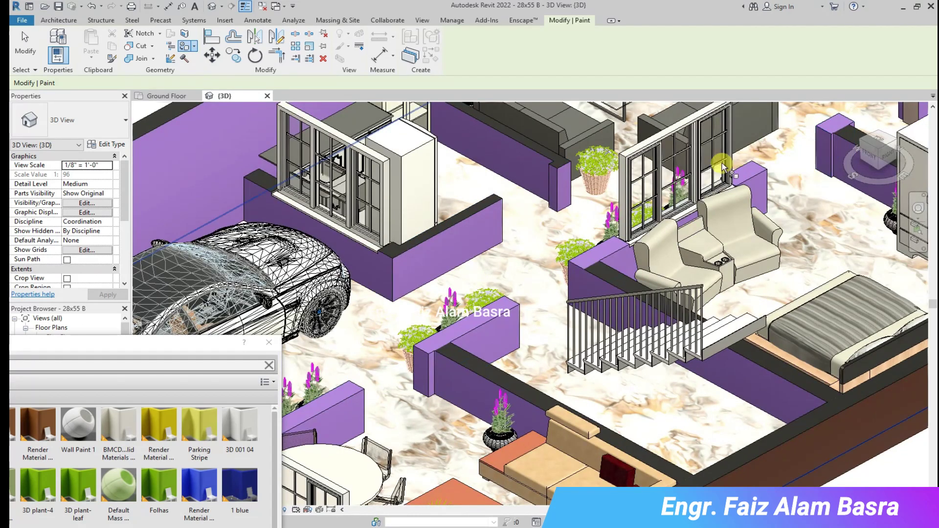
scroll(752, 164, "down", 3)
scroll(562, 181, "up", 1)
scroll(625, 216, "down", 1)
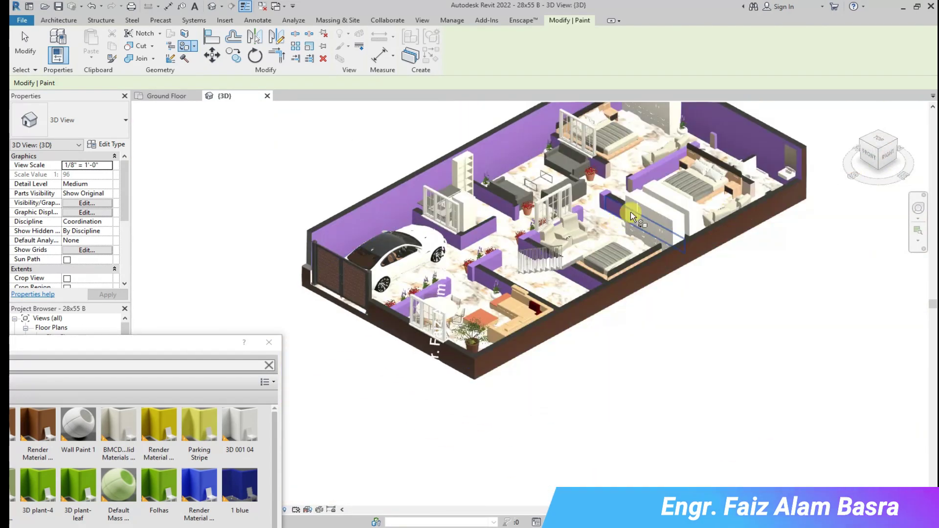
left_click(94, 9)
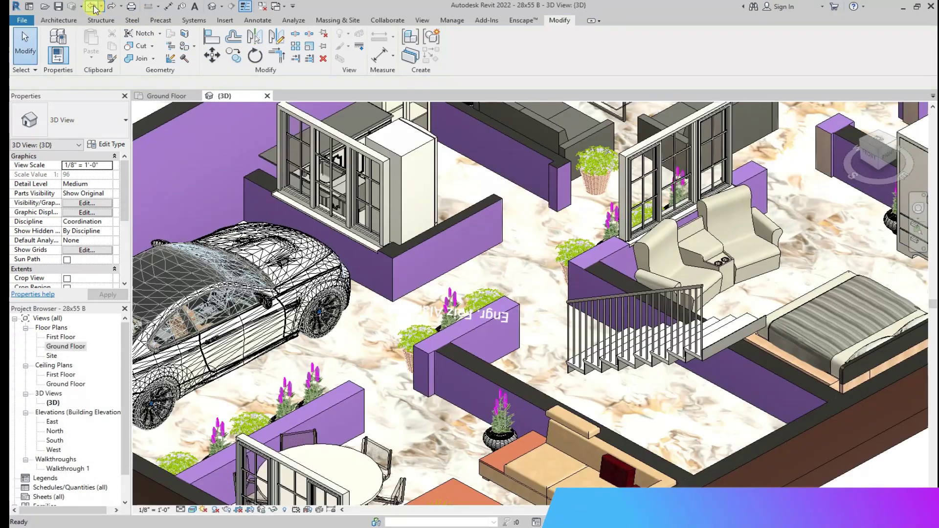
left_click(828, 156)
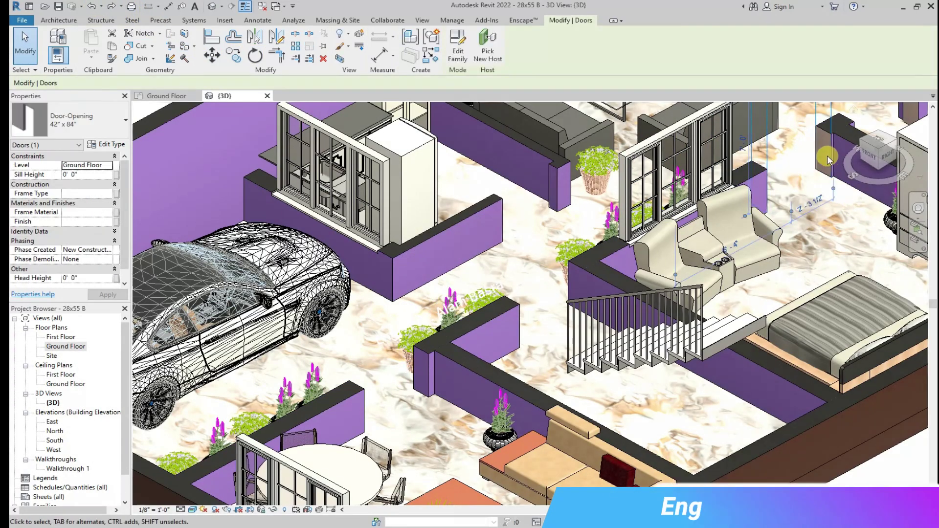
left_click(184, 45)
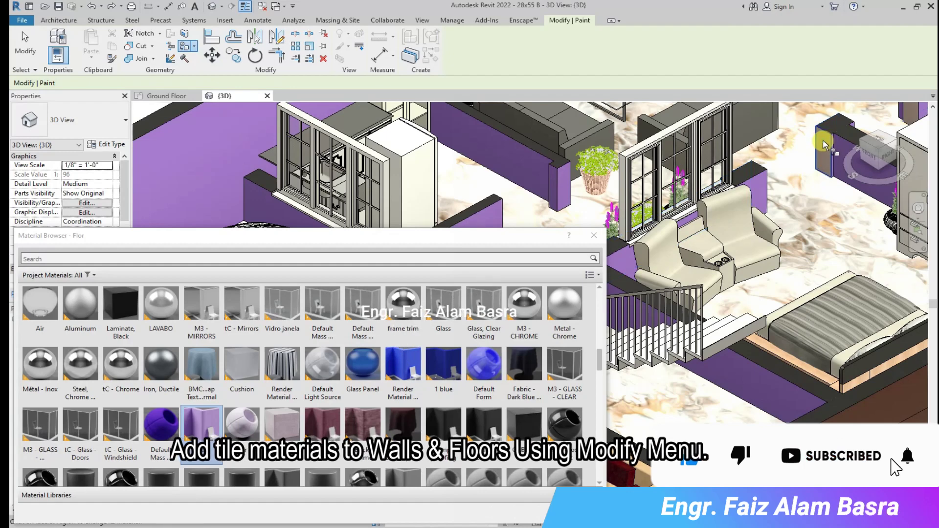
left_click_drag(525, 243, 213, 374)
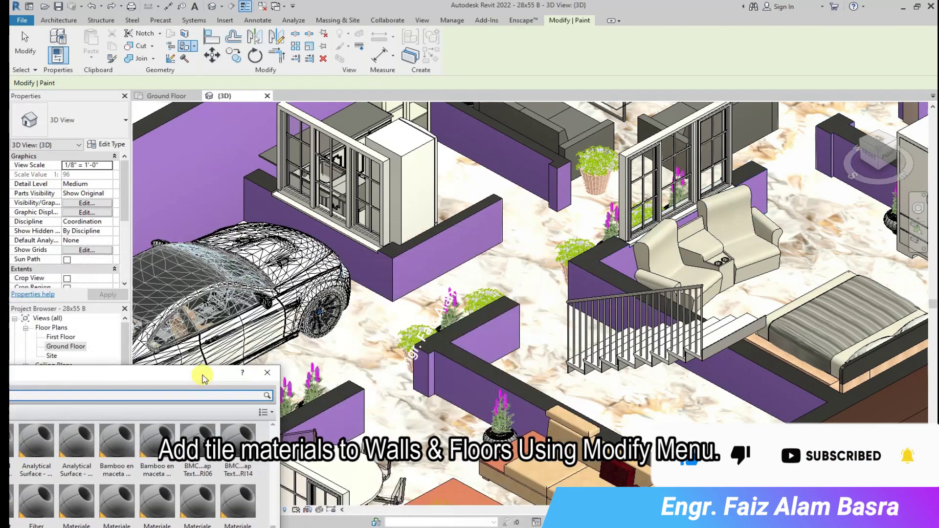
scroll(489, 294, "down", 3)
scroll(489, 293, "down", 2)
scroll(820, 220, "up", 3)
scroll(820, 220, "up", 4)
scroll(736, 264, "down", 1)
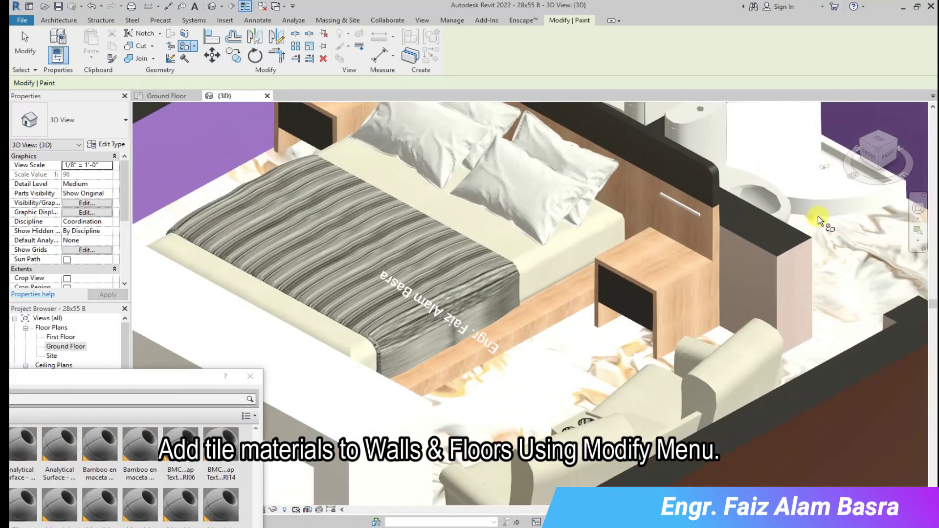
scroll(759, 260, "down", 1)
scroll(782, 268, "down", 1)
scroll(764, 257, "down", 2)
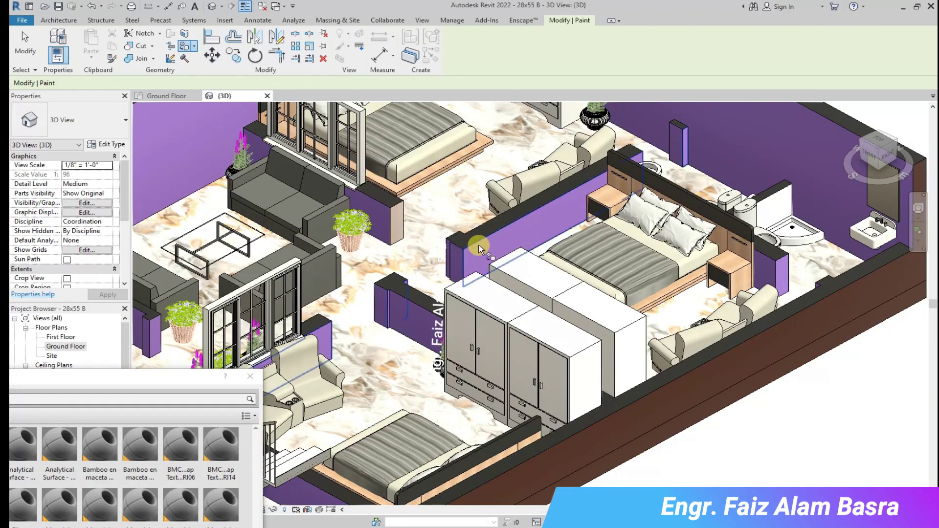
scroll(447, 208, "down", 4)
scroll(438, 218, "up", 3)
scroll(429, 214, "up", 1)
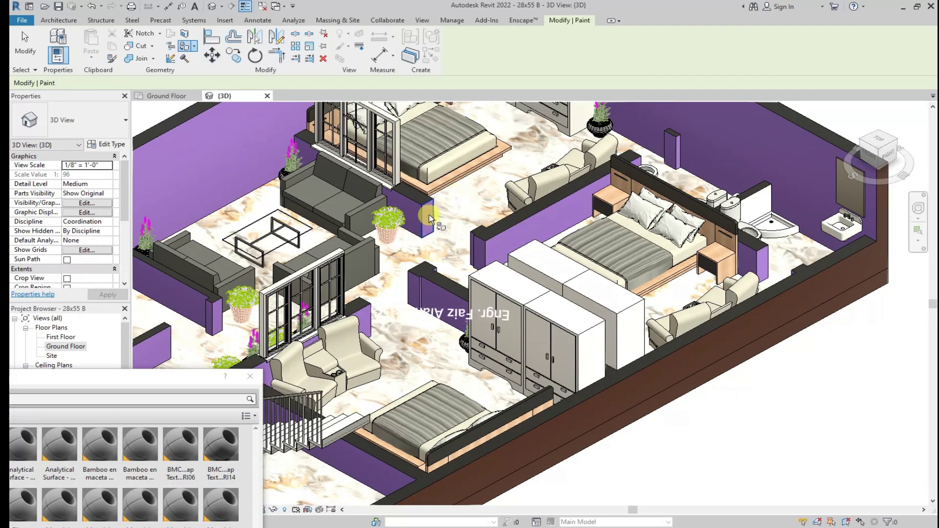
scroll(429, 214, "down", 1)
scroll(381, 210, "down", 2)
scroll(332, 206, "down", 1)
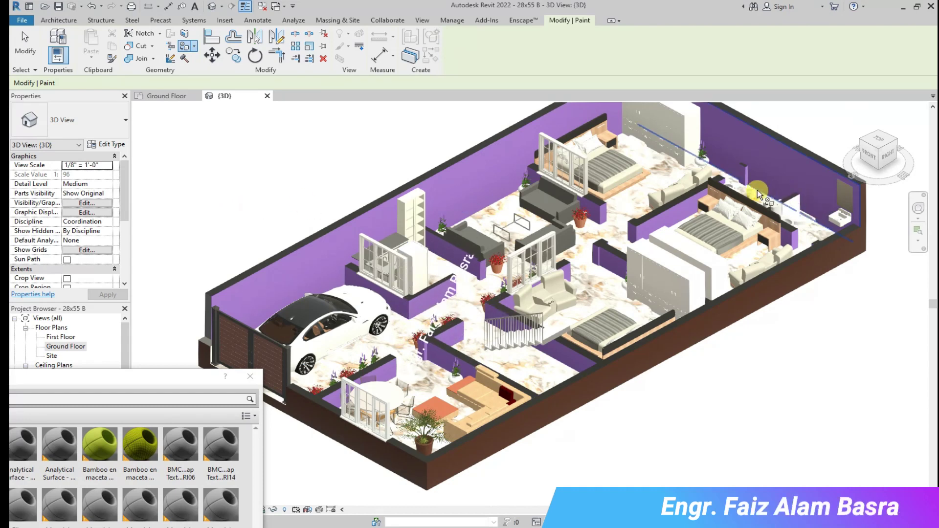
- Paint the ground-floor floor face with the 1 red material
left_click_drag(164, 367, 288, 165)
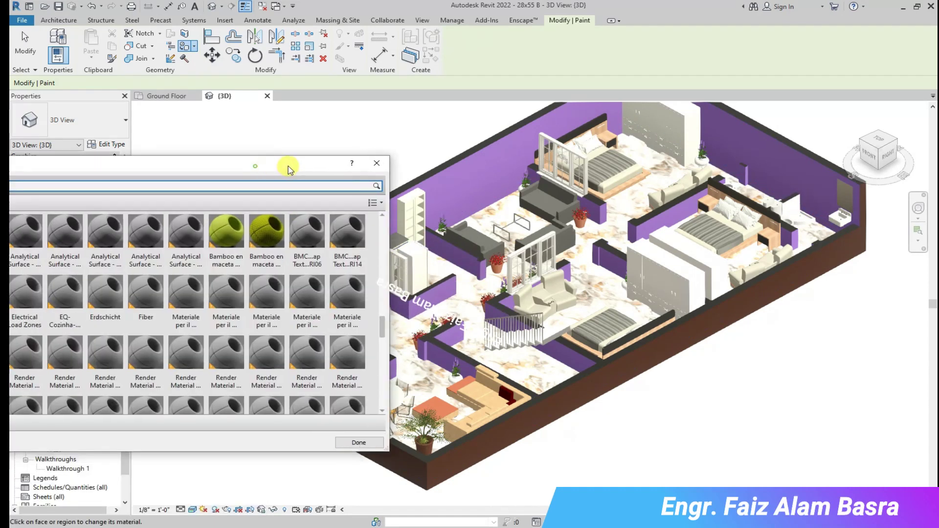
scroll(317, 244, "up", 2)
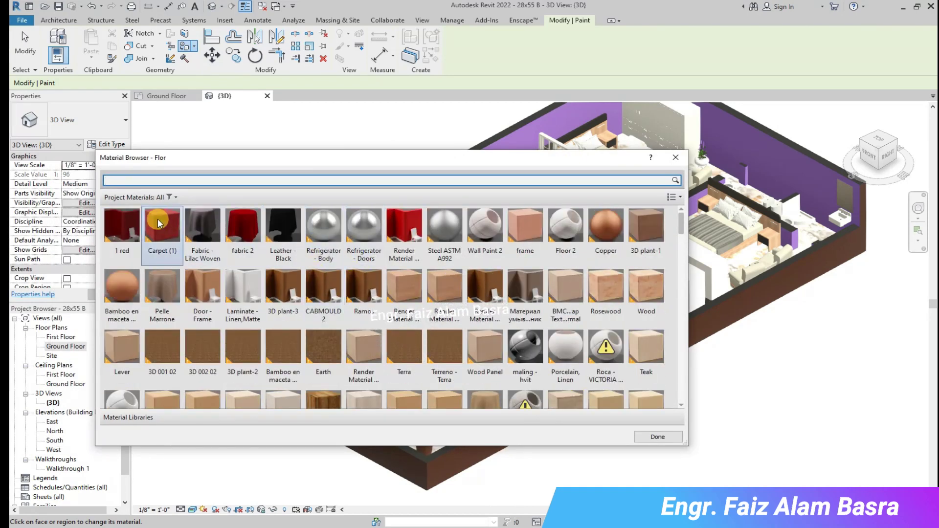
left_click(131, 225)
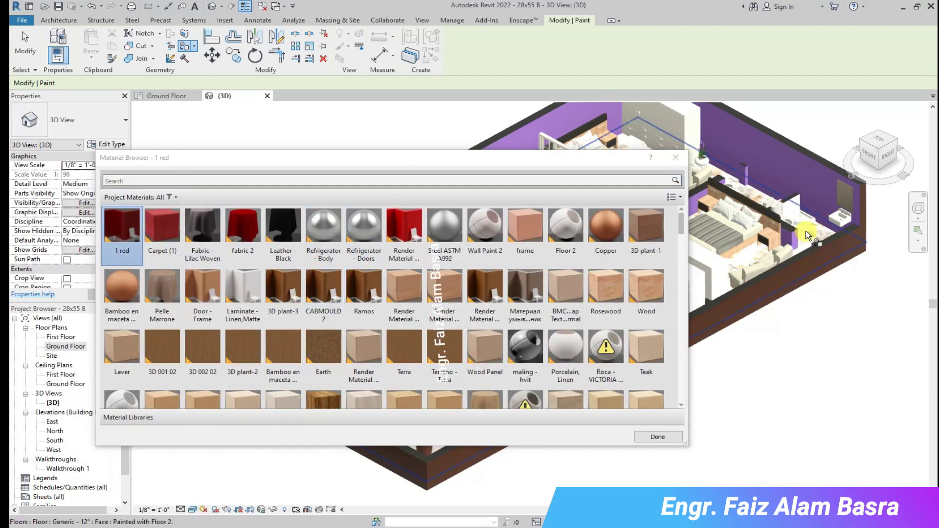
left_click(748, 253)
- End painting with the Material Browser closed, then orbit the model to a new angle
mouse_move(532, 156)
left_mouse_down()
mouse_move(150, 223)
mouse_move(150, 138)
left_mouse_up()
left_click(294, 139)
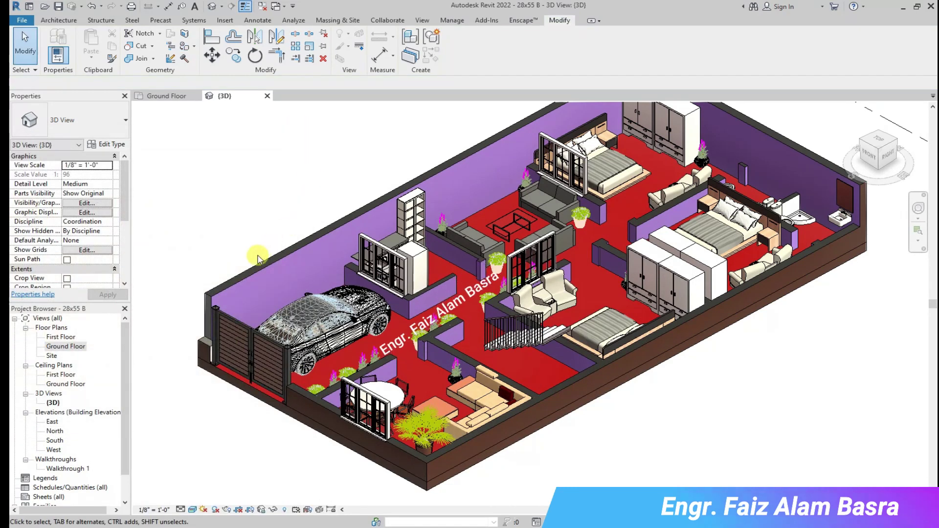
middle_click_drag(256, 256, 435, 184, "shift")
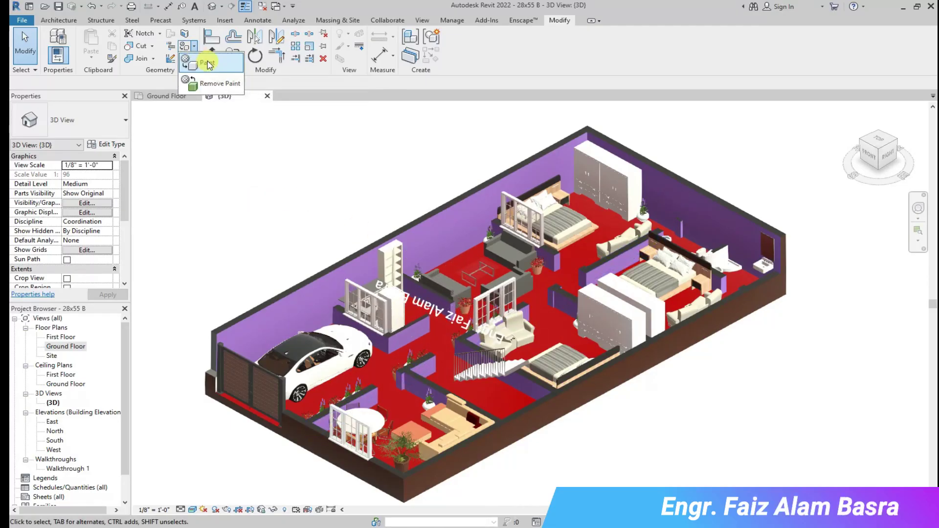
- Start the Paint tool and browse materials such as Ceramic-Tub and Render Material
left_click(207, 65)
scroll(391, 239, "down", 3)
scroll(391, 242, "down", 3)
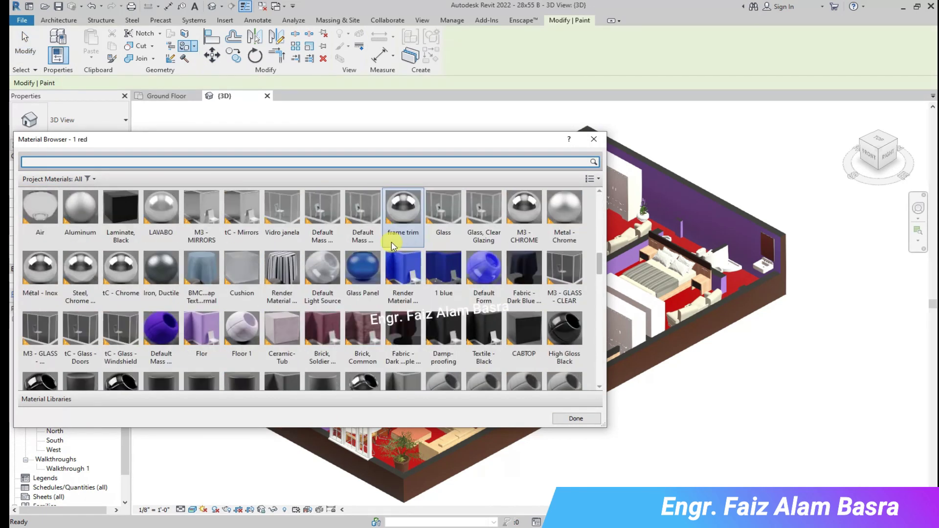
left_click(269, 319)
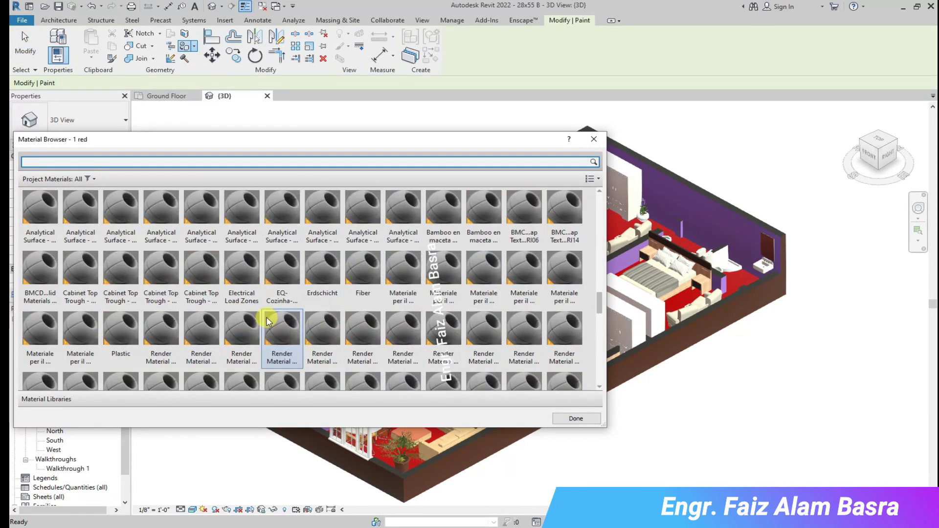
scroll(293, 323, "up", 3)
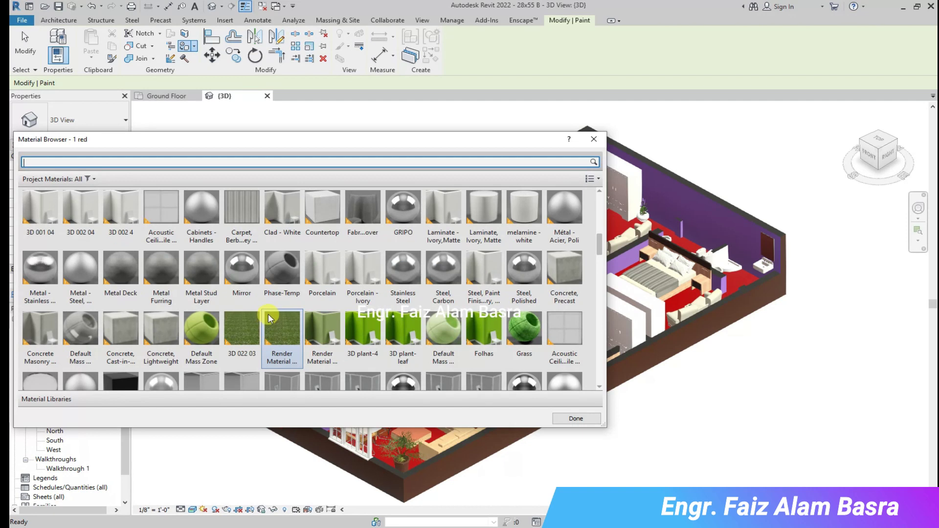
left_click(329, 334)
- Repaint the floor with the green Grass material, with the Material Browser moved aside
scroll(333, 332, "down", 5)
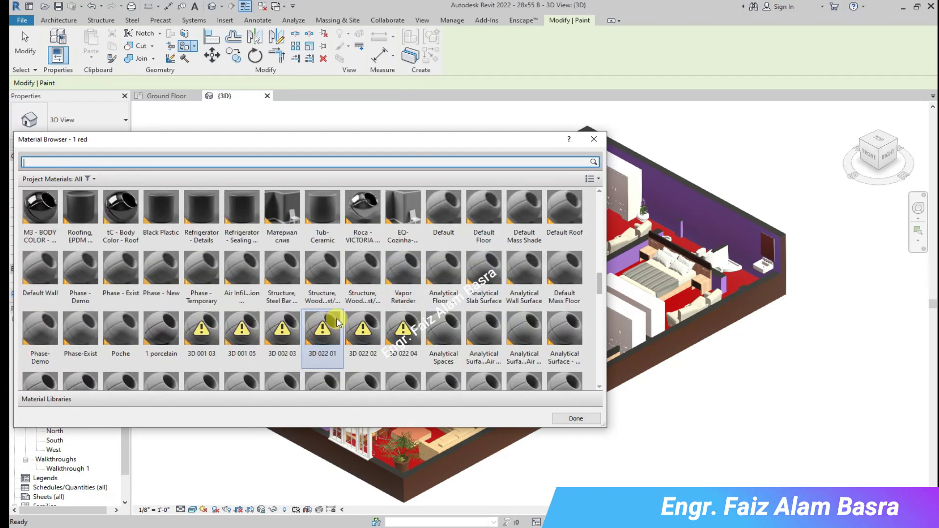
scroll(335, 318, "down", 5)
scroll(348, 312, "down", 5)
scroll(349, 312, "down", 5)
scroll(348, 310, "down", 5)
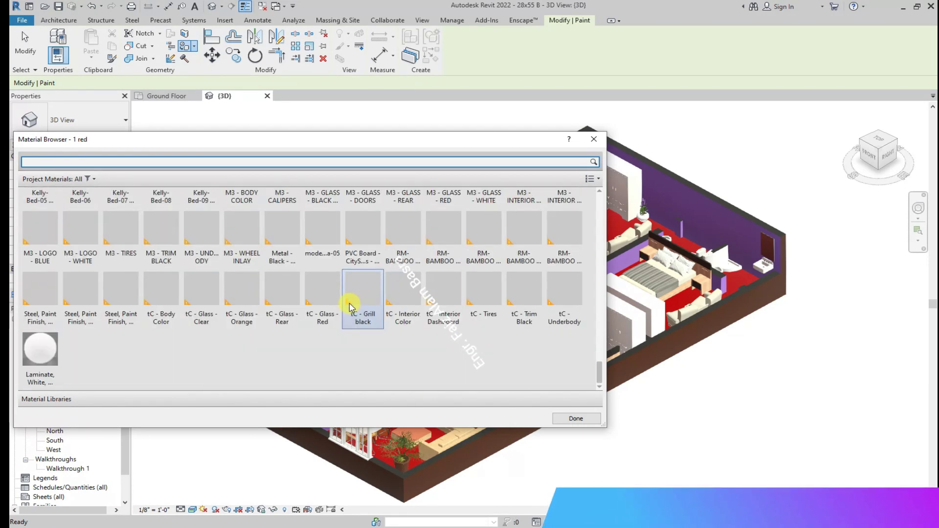
scroll(350, 308, "up", 5)
scroll(351, 304, "up", 5)
scroll(350, 304, "up", 3)
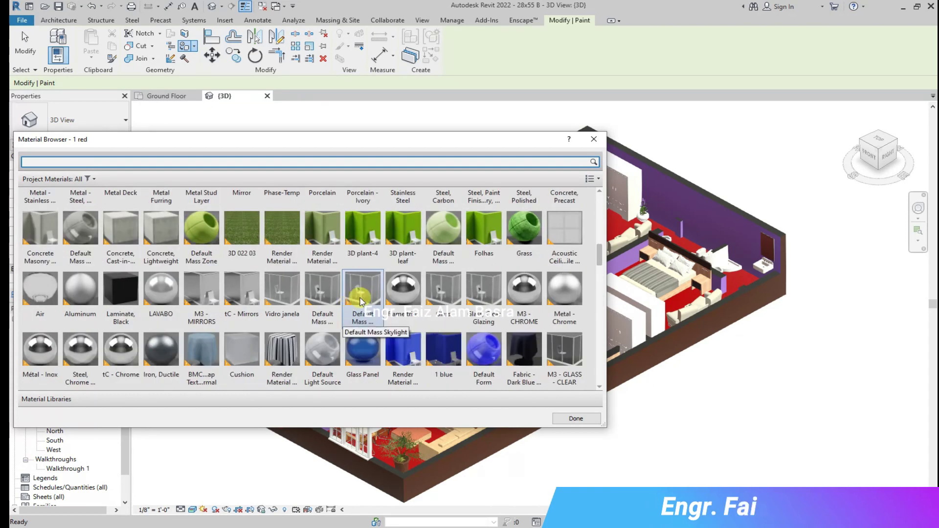
left_click(523, 228)
left_click(428, 443)
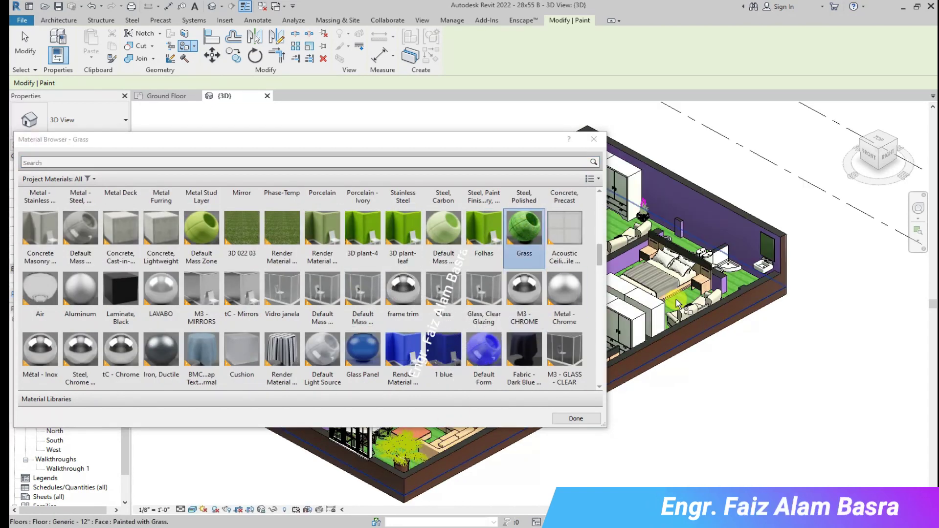
mouse_move(499, 145)
left_mouse_down()
mouse_move(123, 289)
mouse_move(68, 208)
left_mouse_up()
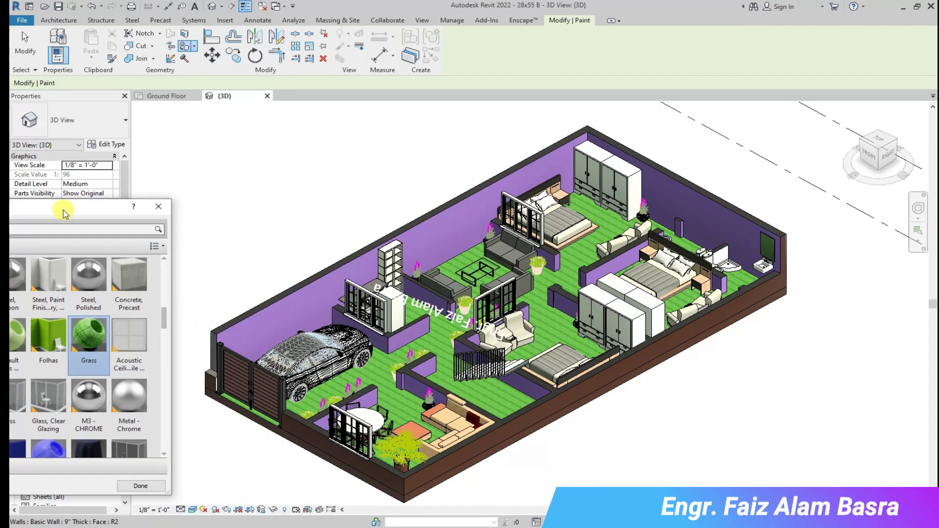
- Try Folhas on the floor, then repaint it light grey Default Mass and end painting
left_click_drag(72, 210, 126, 188)
left_click(108, 310)
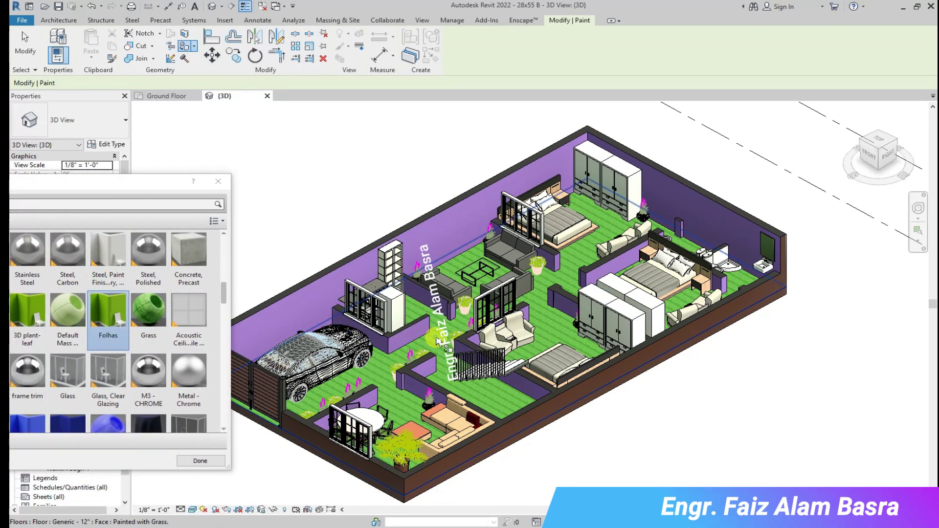
left_click(353, 336)
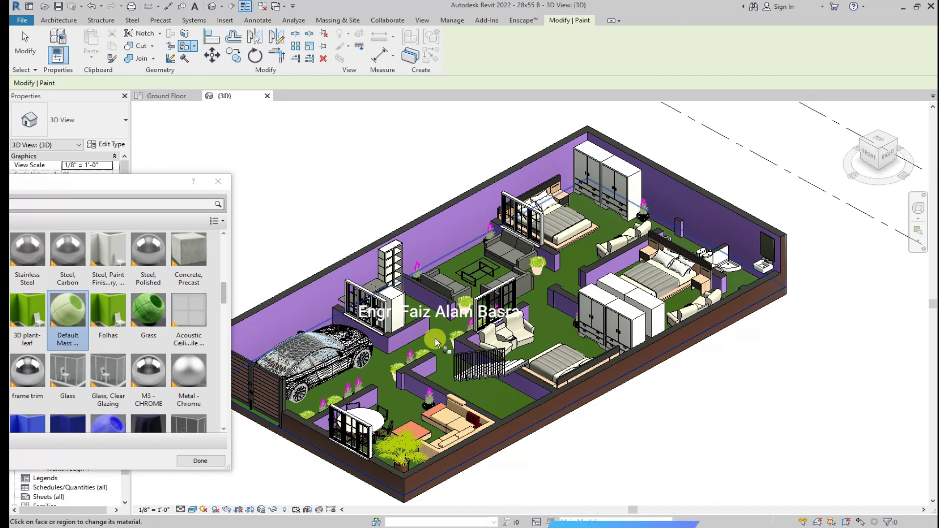
left_click(360, 342)
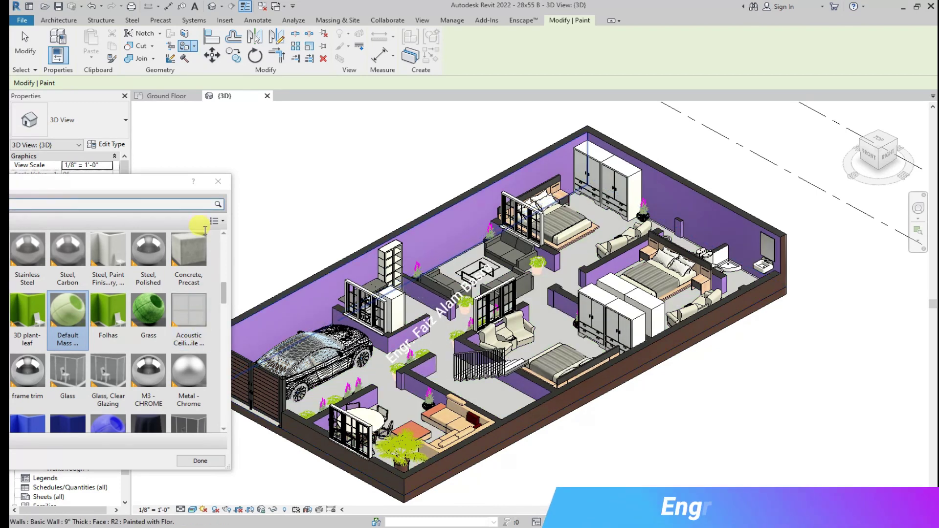
left_click(200, 461)
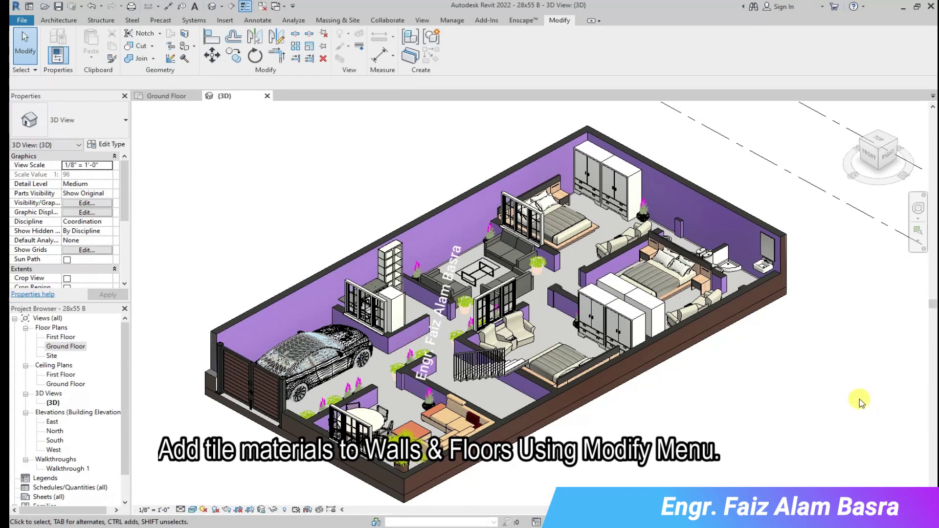
scroll(860, 401, "up", 2)
scroll(876, 404, "down", 1)
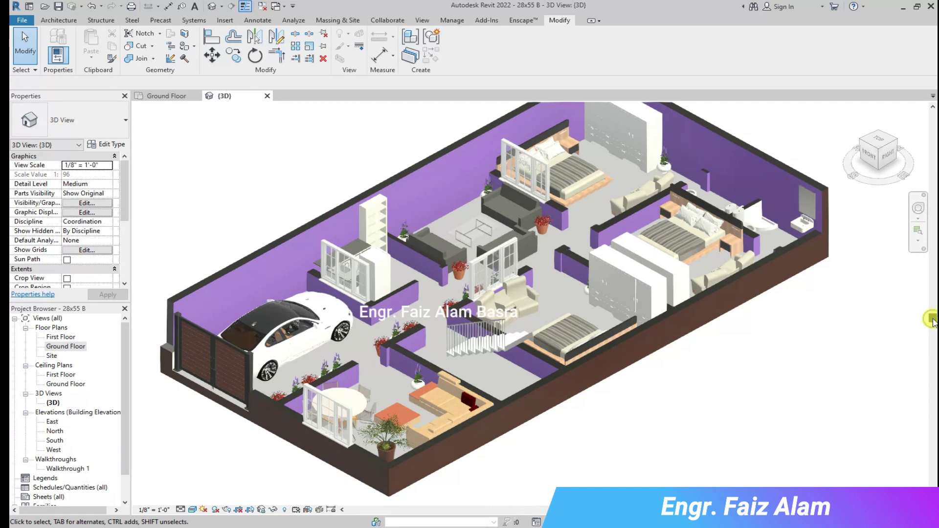
left_click_drag(932, 321, 932, 313)
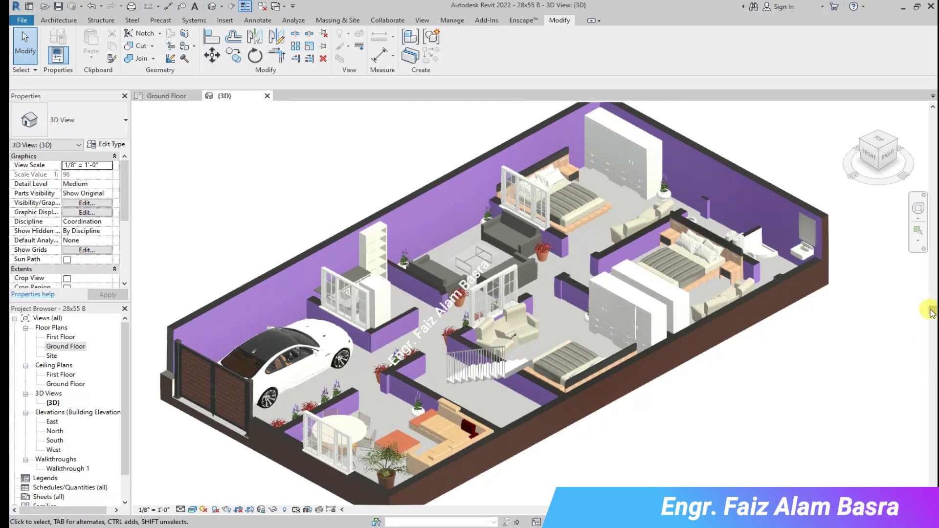
scroll(905, 307, "down", 1)
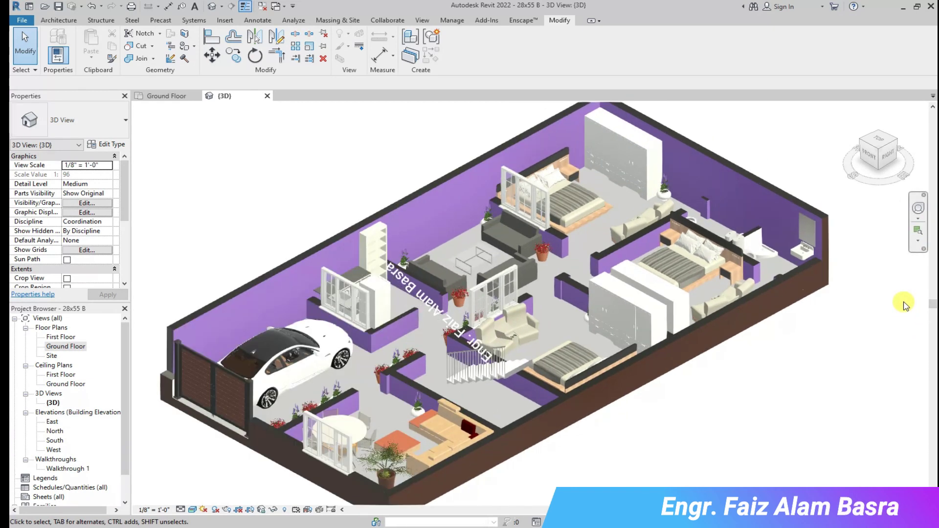
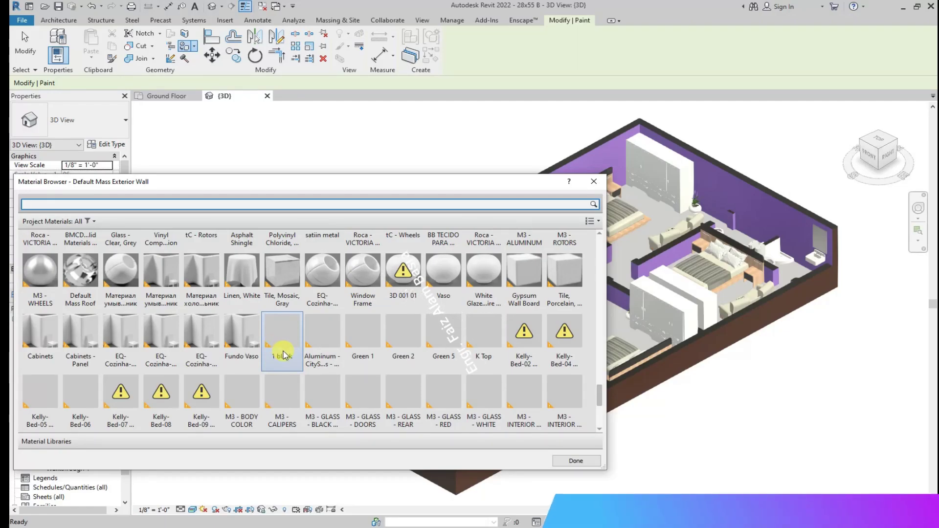
- Search the materials for 'p' and paint the floor face with Ceramic-Tub
scroll(345, 340, "up", 3)
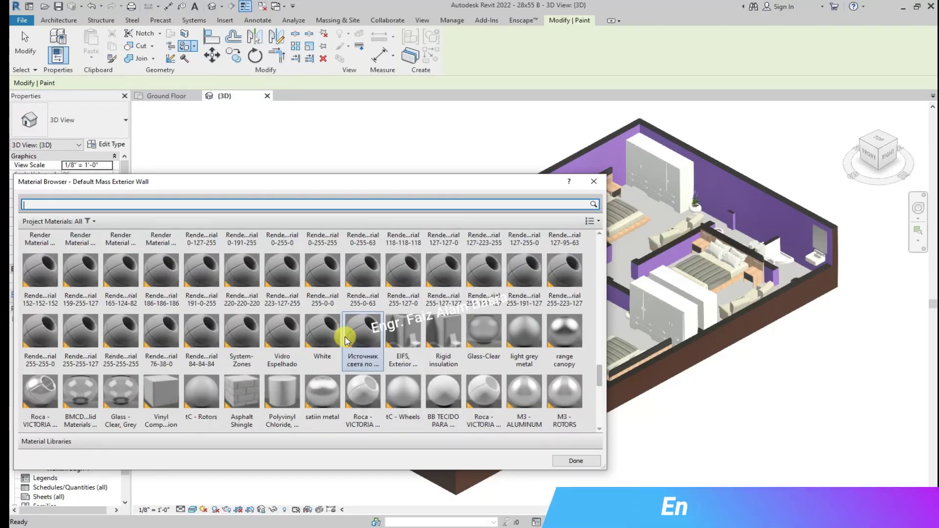
scroll(342, 337, "up", 5)
scroll(391, 323, "up", 1)
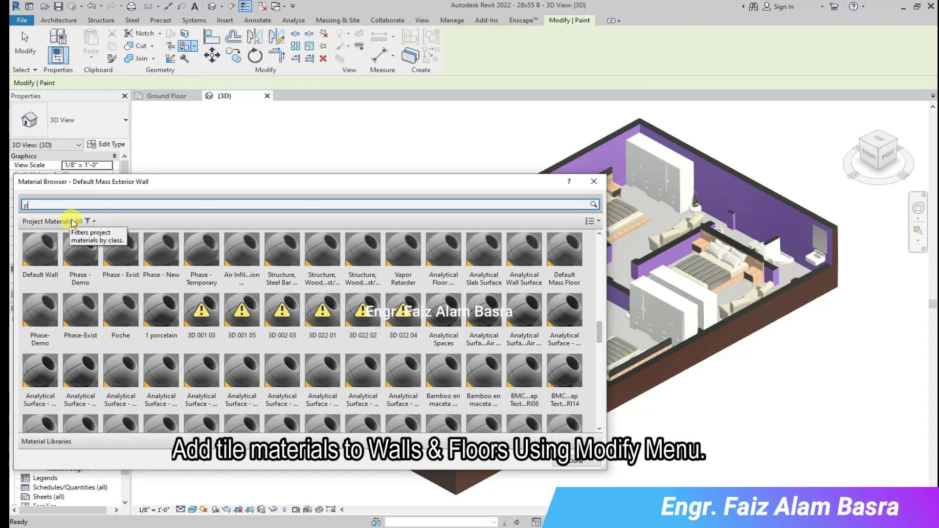
type("p")
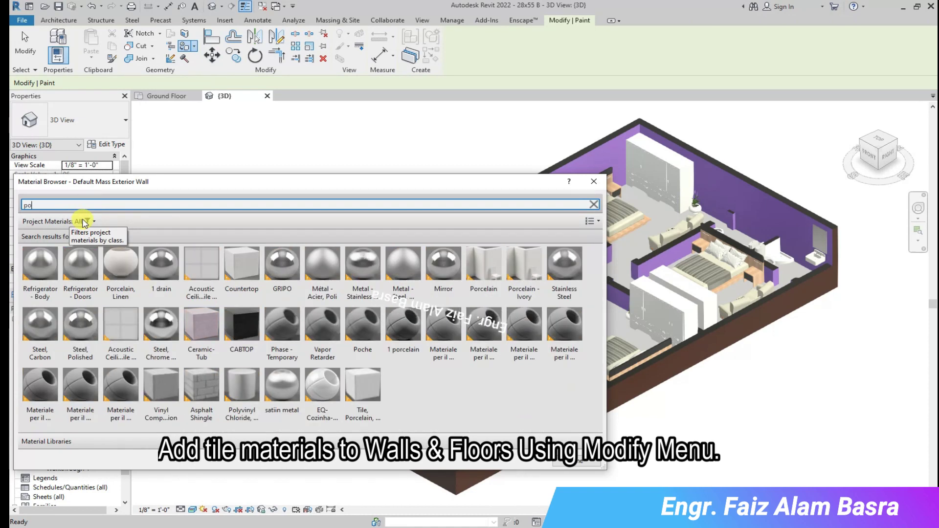
left_click(628, 253)
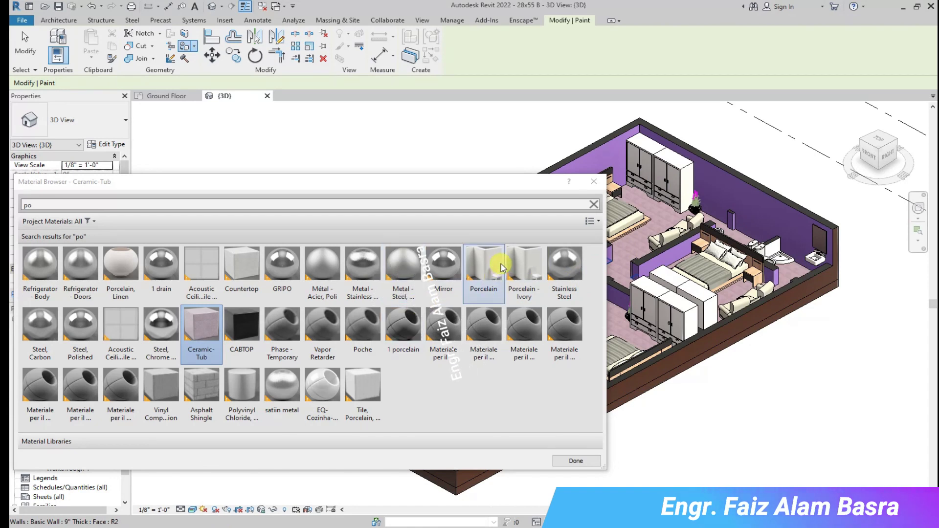
- Repaint the floor with Porcelain and finish painting, closing the materials list
left_click(501, 267)
left_click(629, 254)
mouse_move(490, 186)
left_mouse_down()
mouse_move(268, 323)
mouse_move(135, 356)
mouse_move(73, 339)
mouse_move(57, 289)
mouse_move(93, 232)
left_mouse_up()
left_click(166, 503)
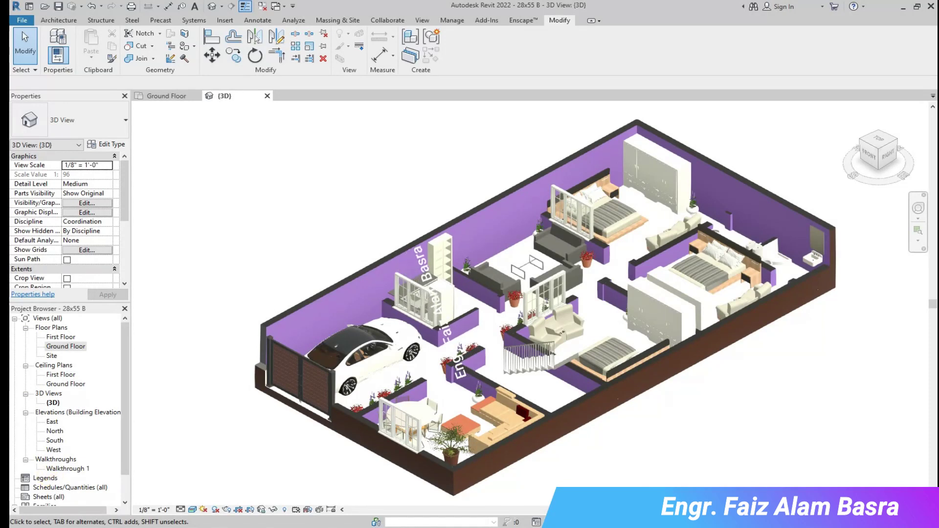
- Clear the selection and start Paint, with the Material Browser moved off the model
left_click(282, 434)
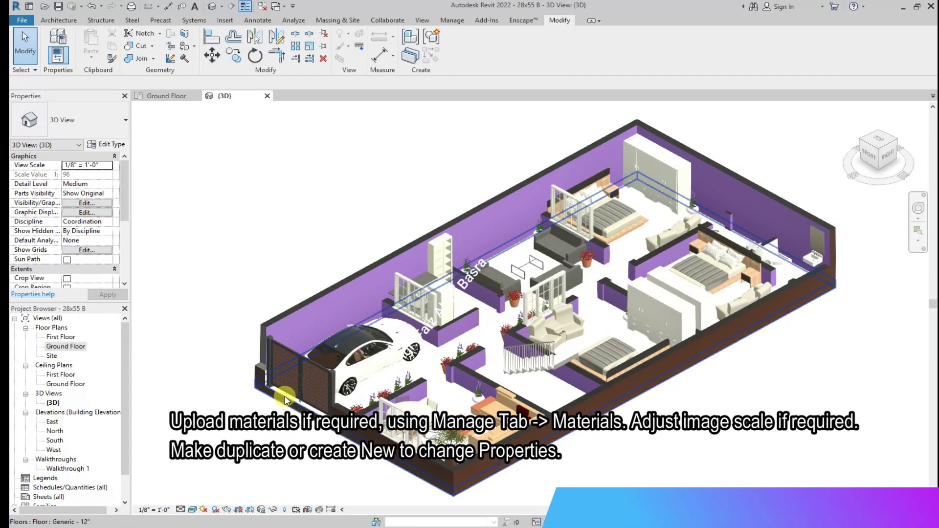
left_click(194, 46)
left_click(208, 61)
scroll(304, 262, "up", 5)
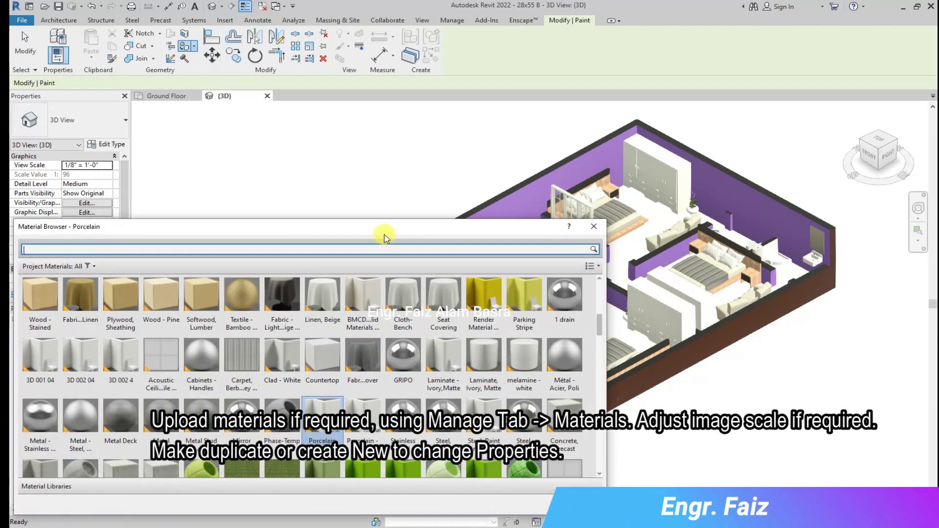
left_click_drag(383, 226, 361, 426)
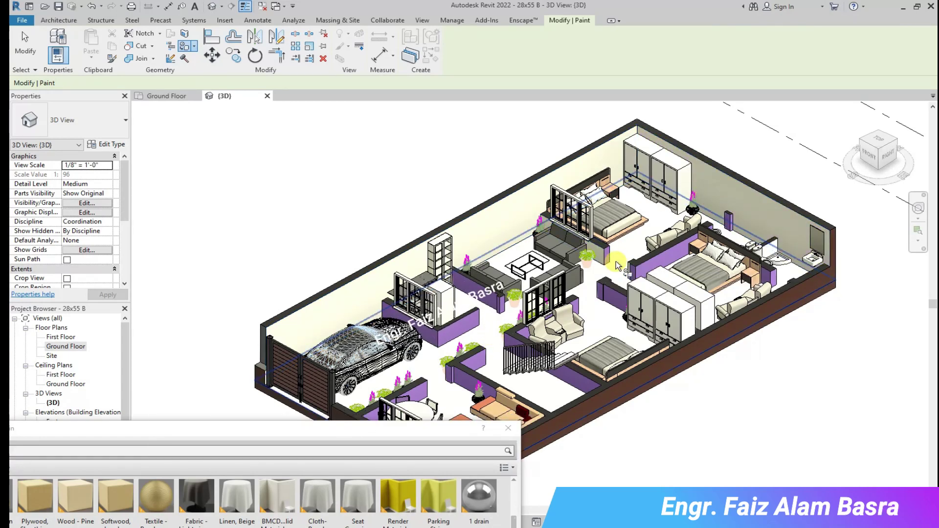
- Paint the two small wall faces beside the sofa
left_click(497, 307)
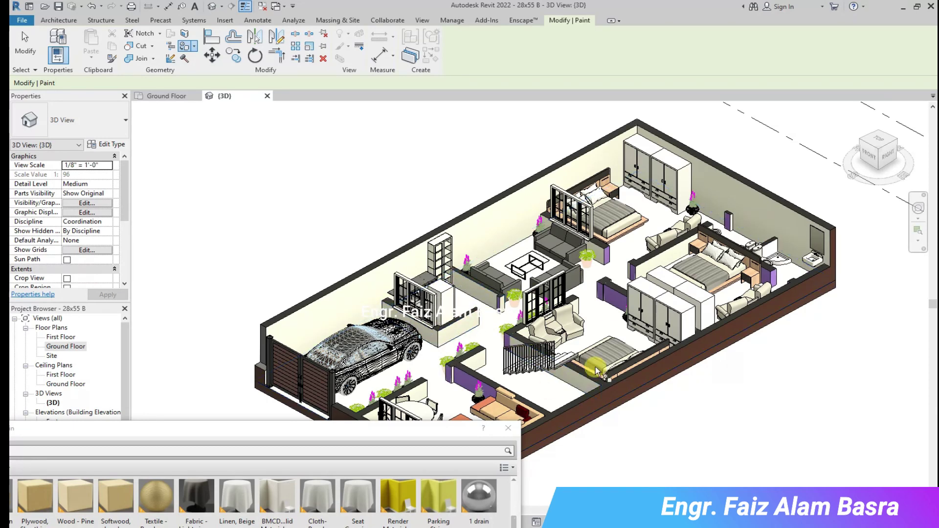
left_click(600, 295)
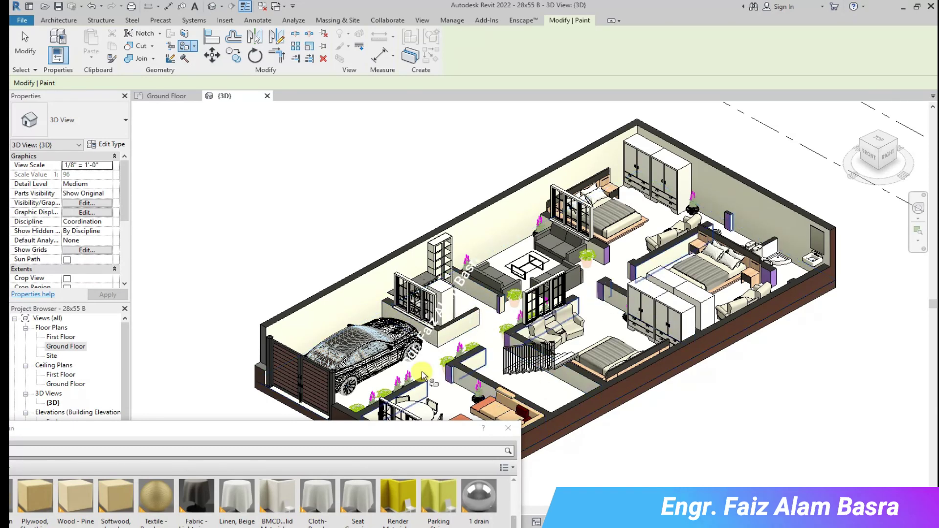
scroll(698, 272, "up", 2)
scroll(698, 273, "up", 2)
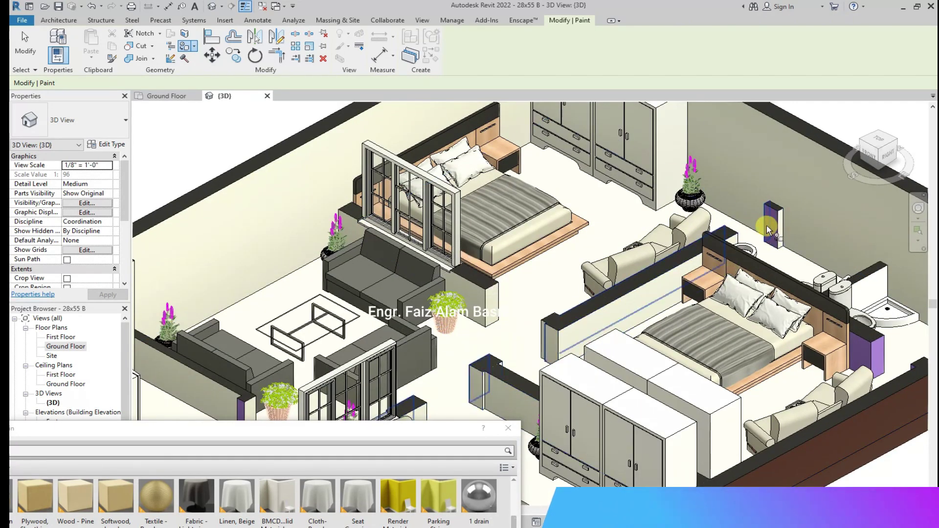
scroll(596, 324, "down", 2)
scroll(543, 252, "up", 1)
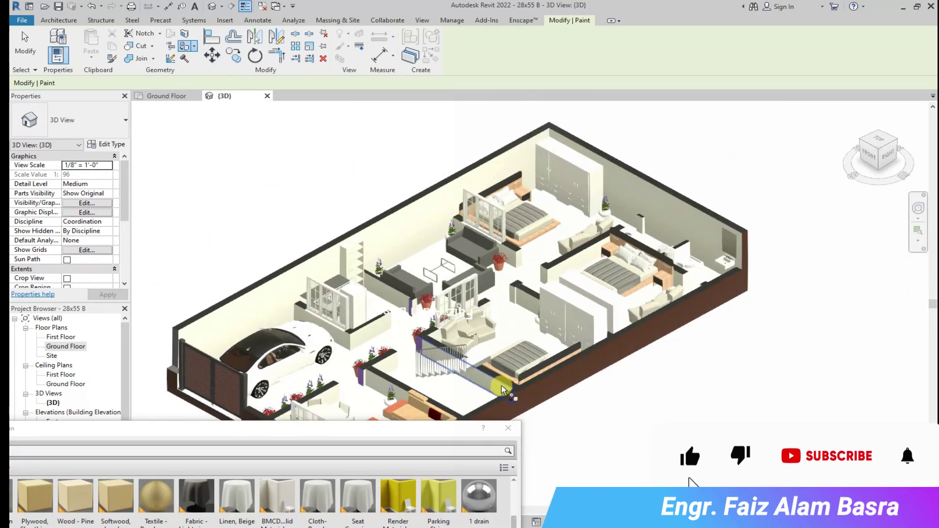
scroll(489, 264, "up", 2)
scroll(430, 279, "up", 2)
scroll(373, 292, "up", 1)
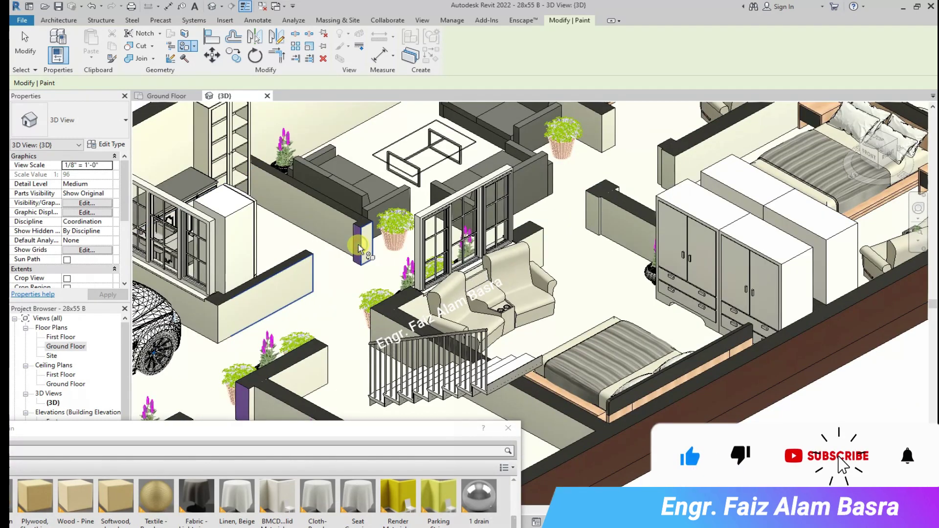
scroll(359, 246, "down", 1)
scroll(357, 230, "up", 2)
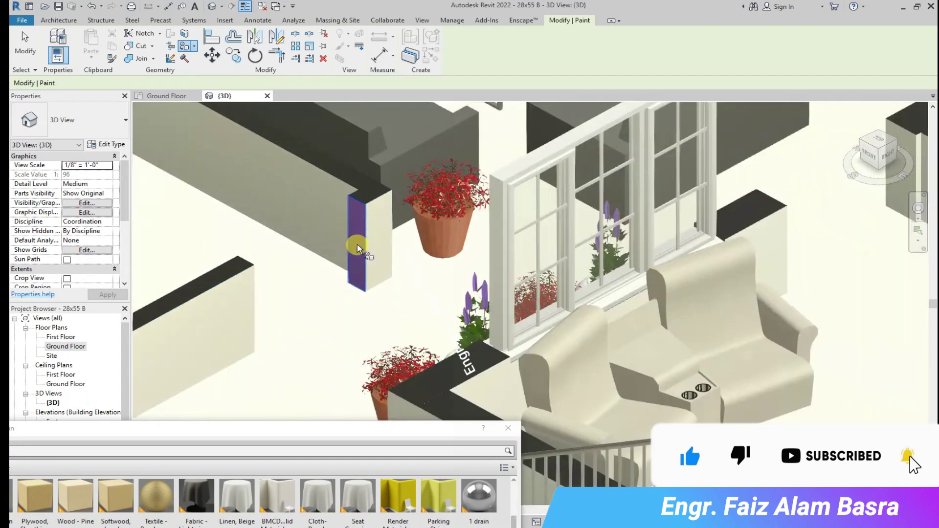
scroll(398, 245, "down", 2)
scroll(460, 246, "down", 2)
scroll(463, 244, "down", 1)
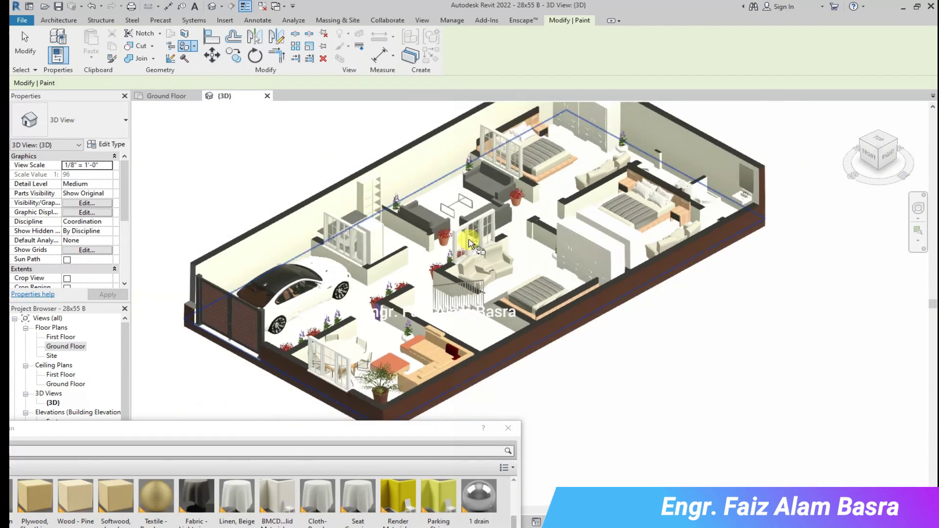
scroll(331, 376, "up", 1)
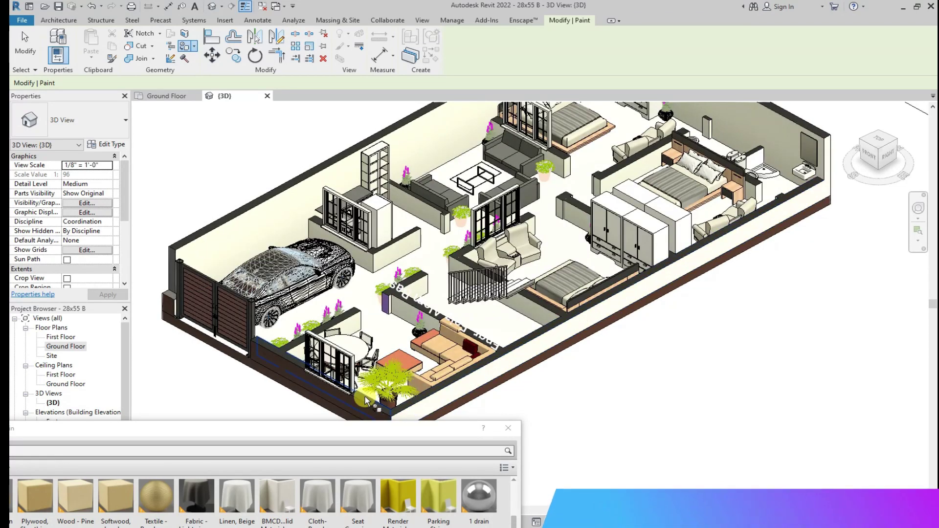
- Paint the front wall face light grey, with the material library moved over the model
left_click(354, 405)
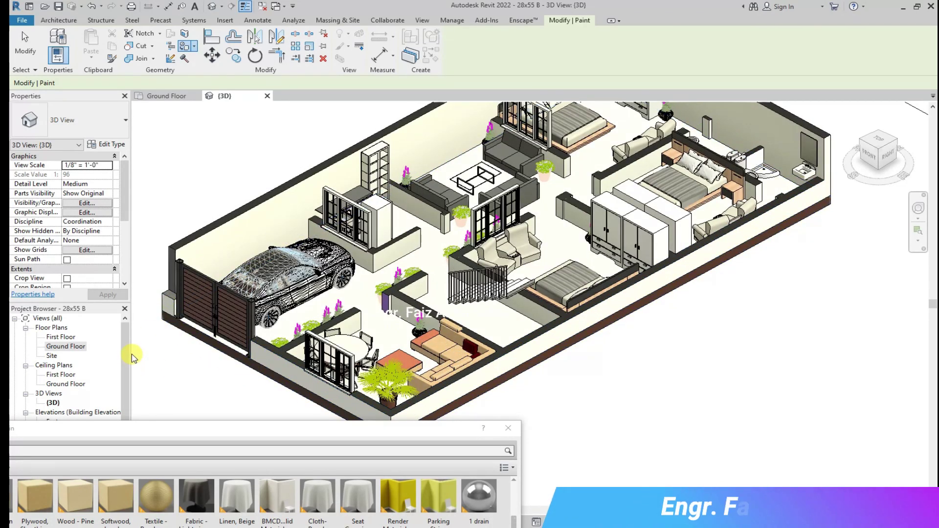
scroll(186, 267, "down", 2)
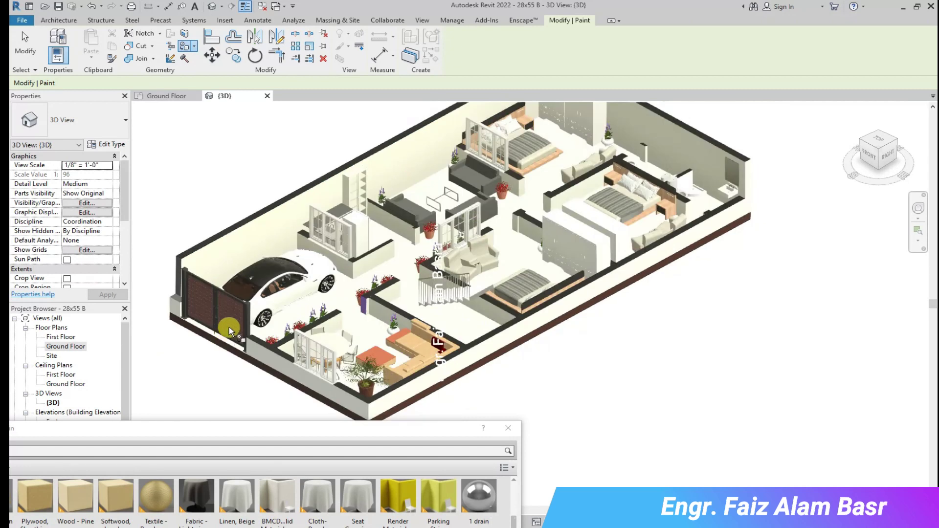
left_click_drag(398, 426, 641, 266)
- Try Floor 1, Ceramic-Tub and Default Mass Interior Wall materials on the floor
scroll(499, 384, "down", 5)
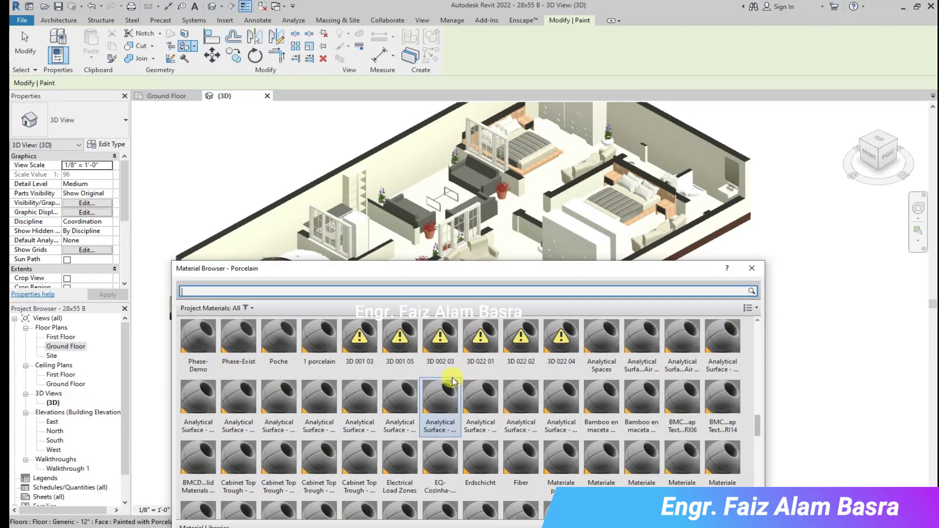
left_click(511, 251)
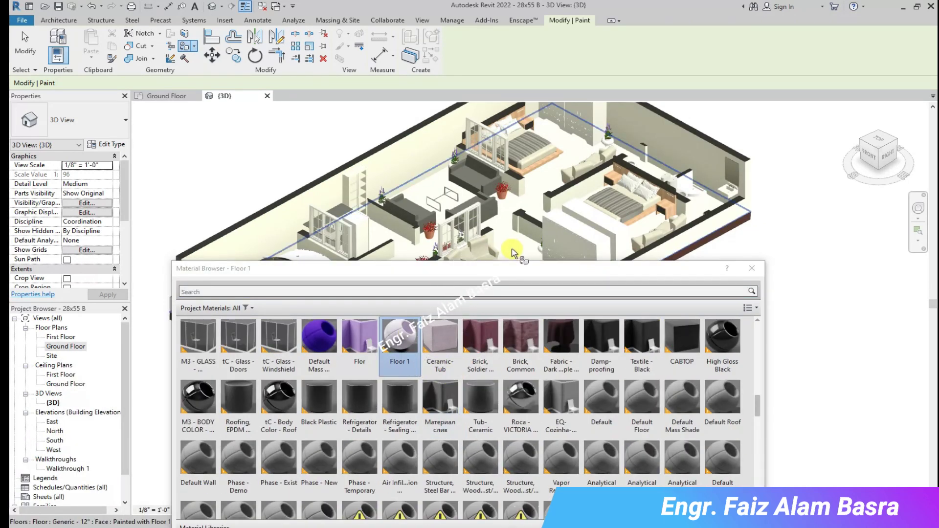
mouse_move(492, 272)
left_mouse_down()
mouse_move(417, 440)
mouse_move(533, 271)
left_mouse_up()
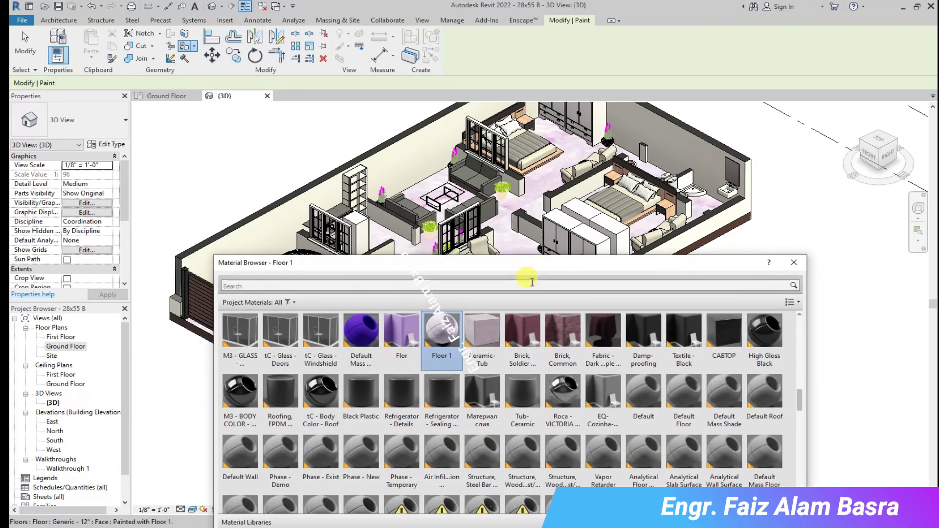
left_click(486, 340)
left_click(513, 253)
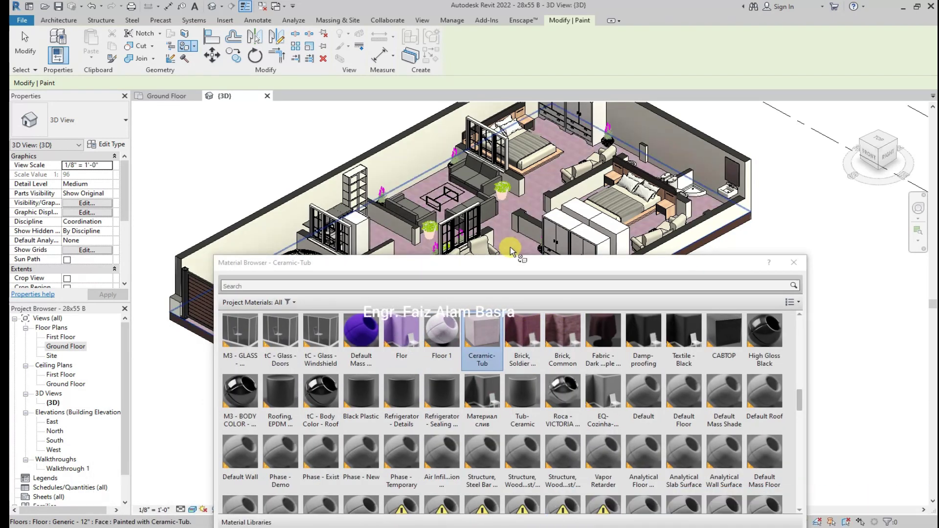
left_click(361, 332)
left_click(512, 252)
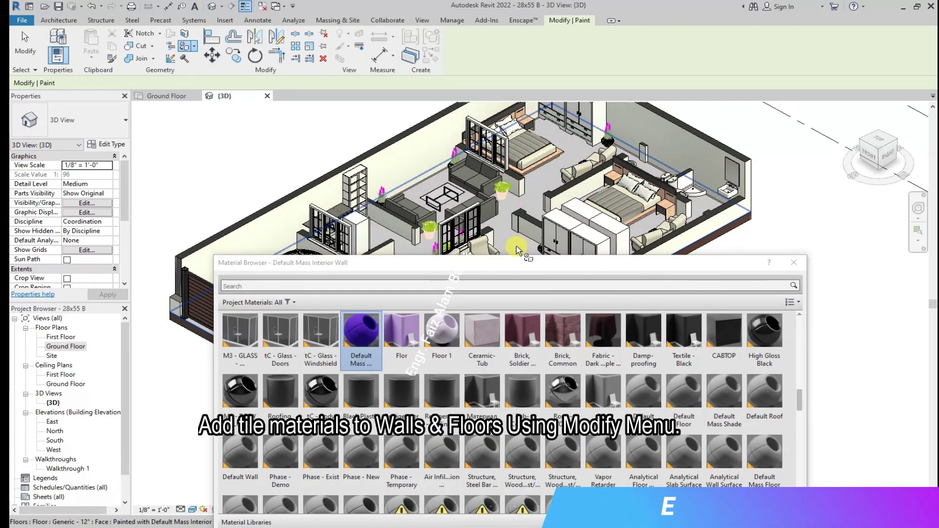
- Try Fabric - Light Beige Woven and 3D plant-2 materials on the floor
left_click_drag(513, 264, 515, 318)
scroll(489, 416, "up", 5)
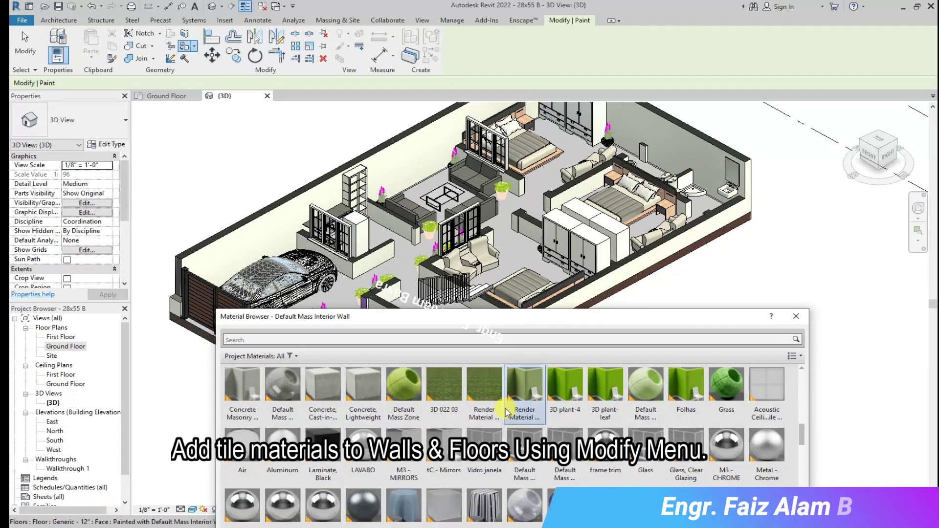
left_click(493, 386)
left_click(516, 258)
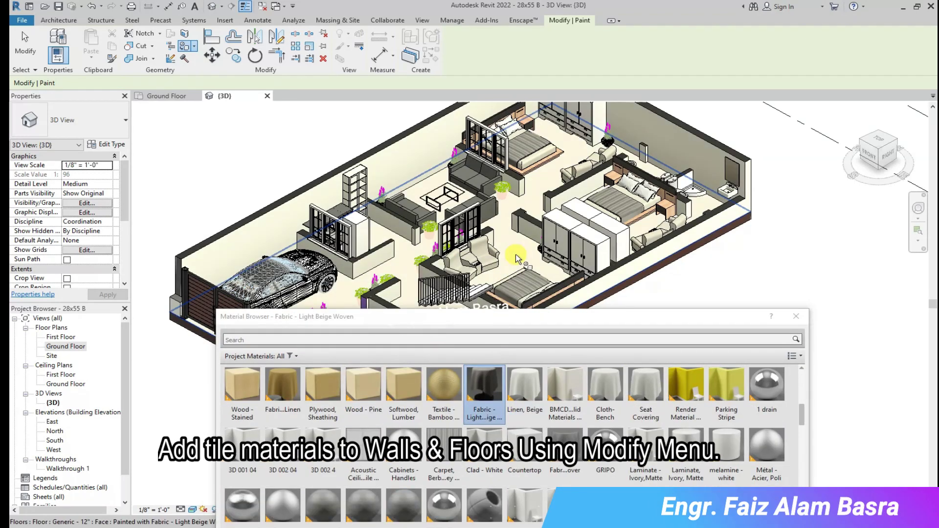
scroll(321, 393, "up", 3)
left_click(363, 385)
left_click(413, 297)
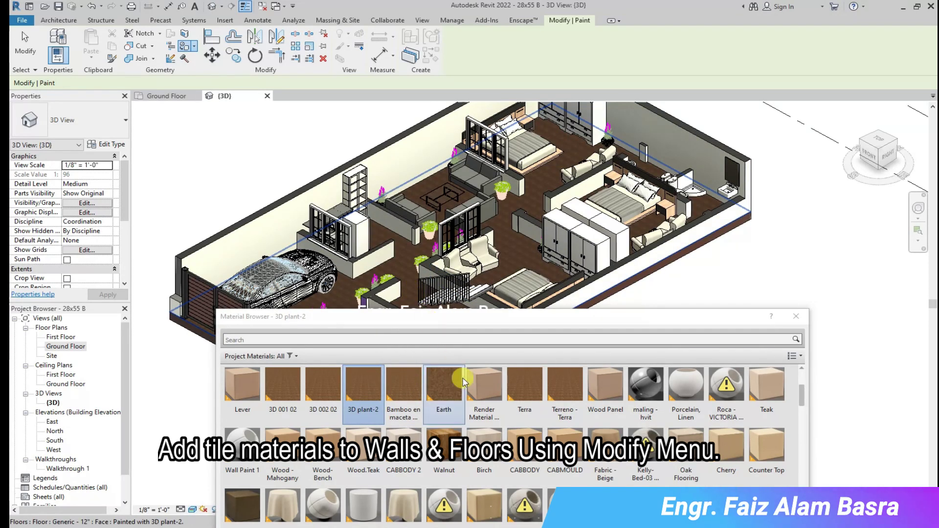
- Paint the floor with Porcelain, Linen, then finally orange Teak, and close the library
left_click(686, 383)
left_click(558, 276)
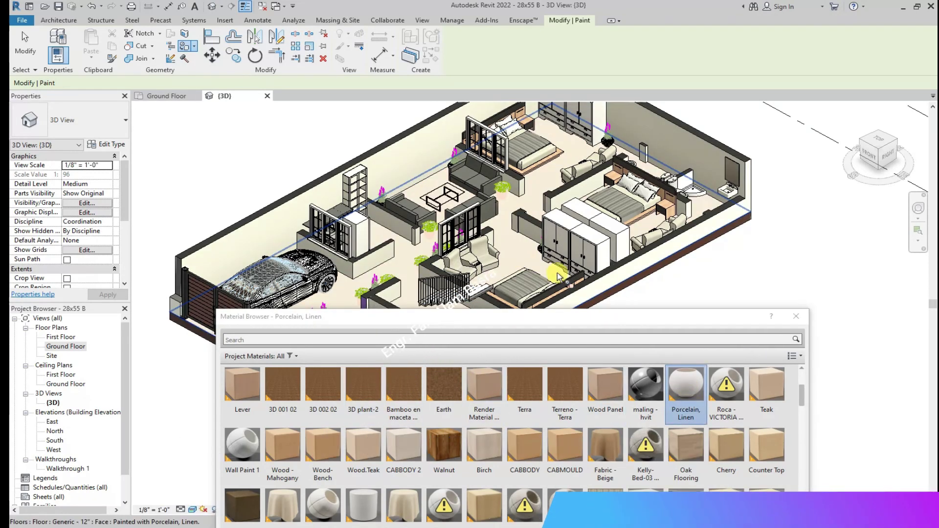
left_click(767, 384)
left_click(504, 299)
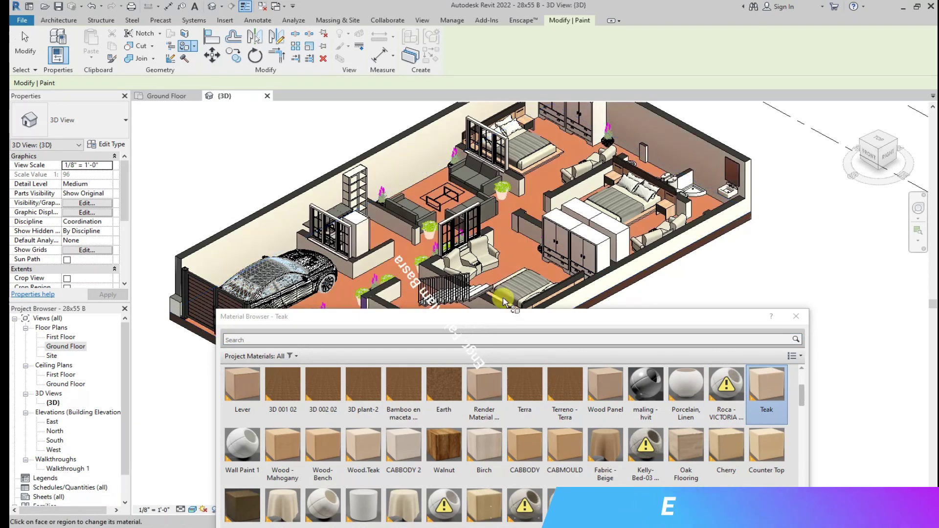
left_click_drag(502, 317, 417, 494)
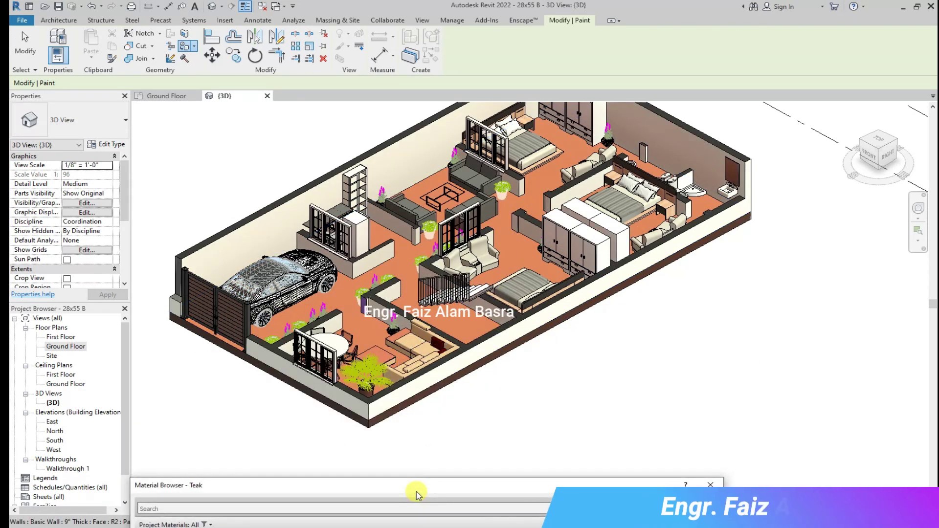
left_click(709, 484)
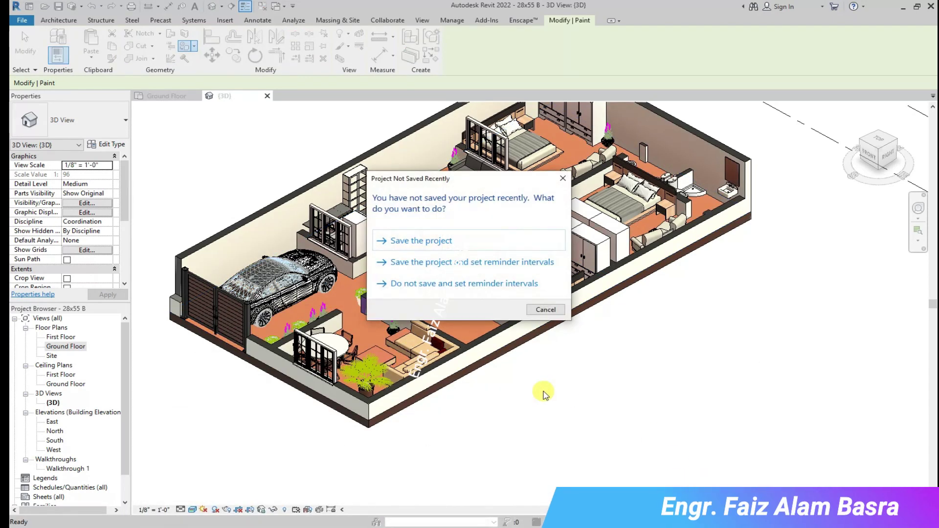
- Dismiss the save reminder, exit Paint, and zoom to frame the teak-floored house
left_click(429, 241)
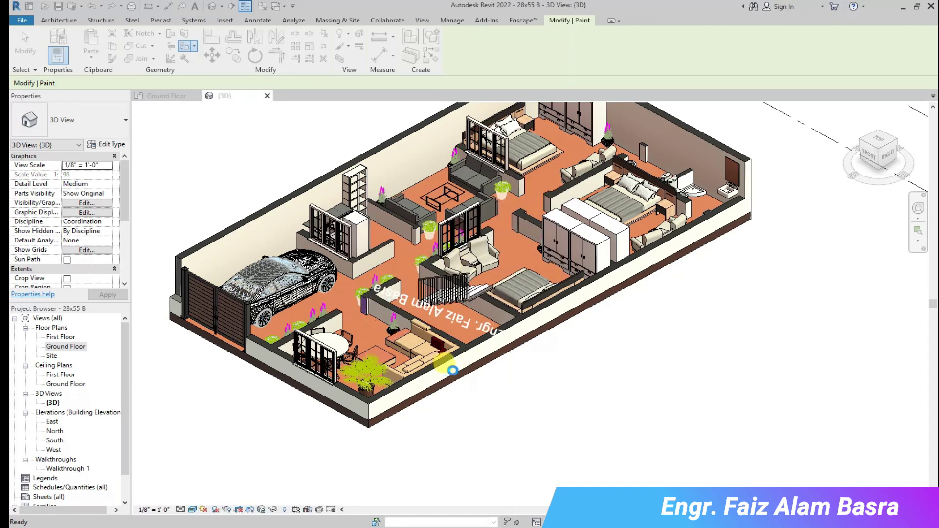
key("Escape")
scroll(452, 370, "down", 3)
scroll(400, 247, "up", 3)
scroll(400, 247, "up", 2)
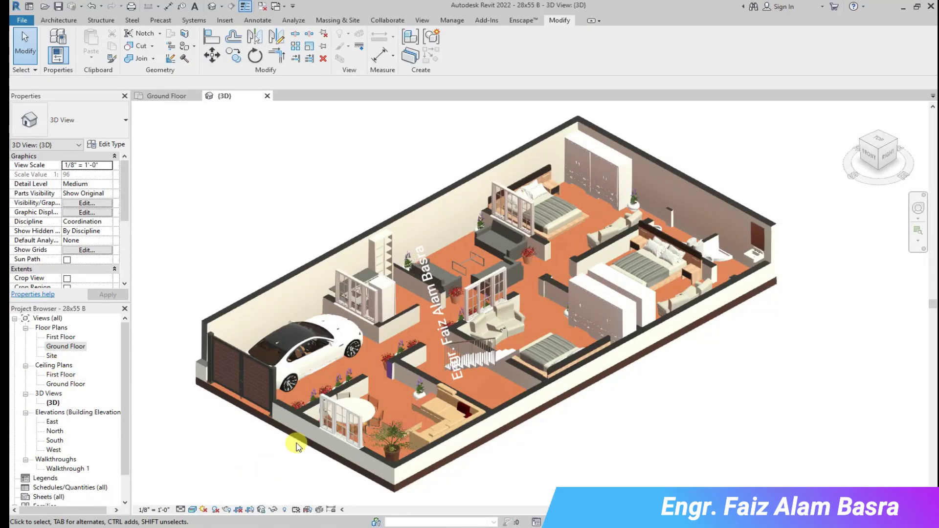
scroll(469, 258, "up", 2)
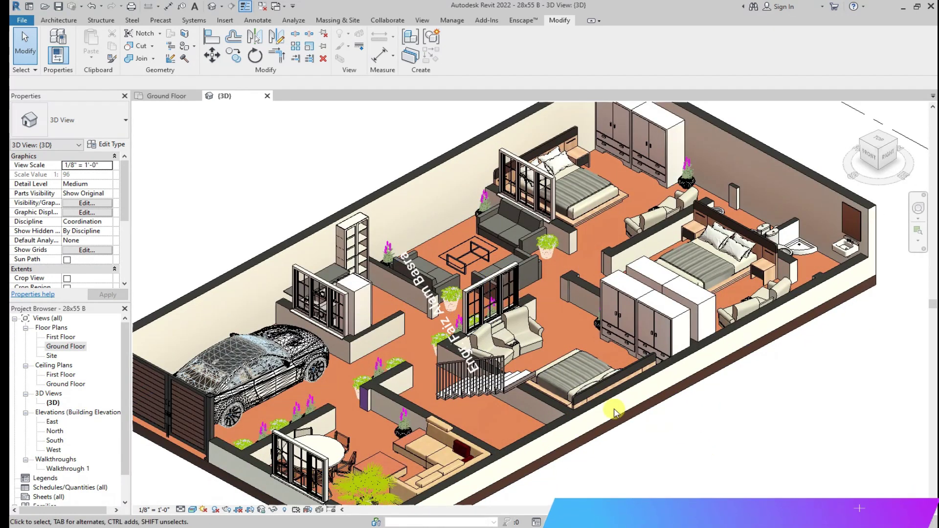
scroll(575, 409, "down", 1)
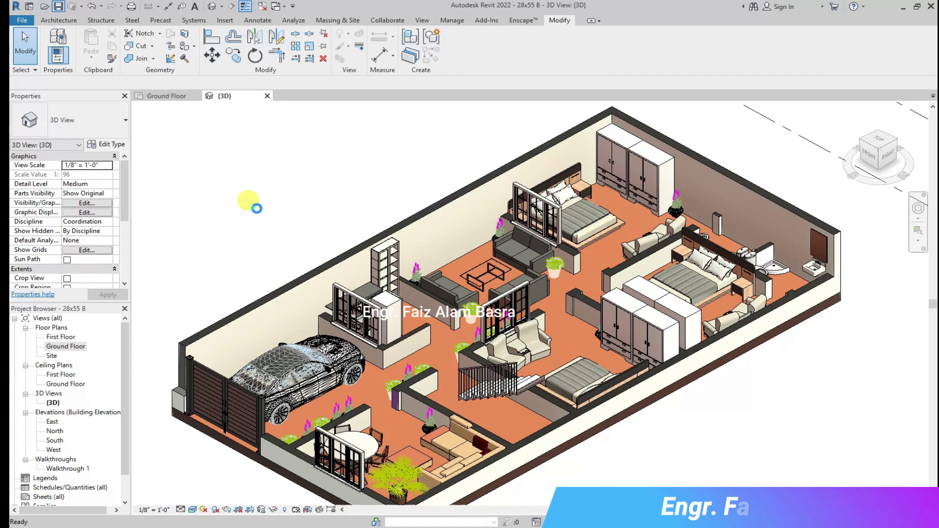
scroll(259, 212, "down", 1)
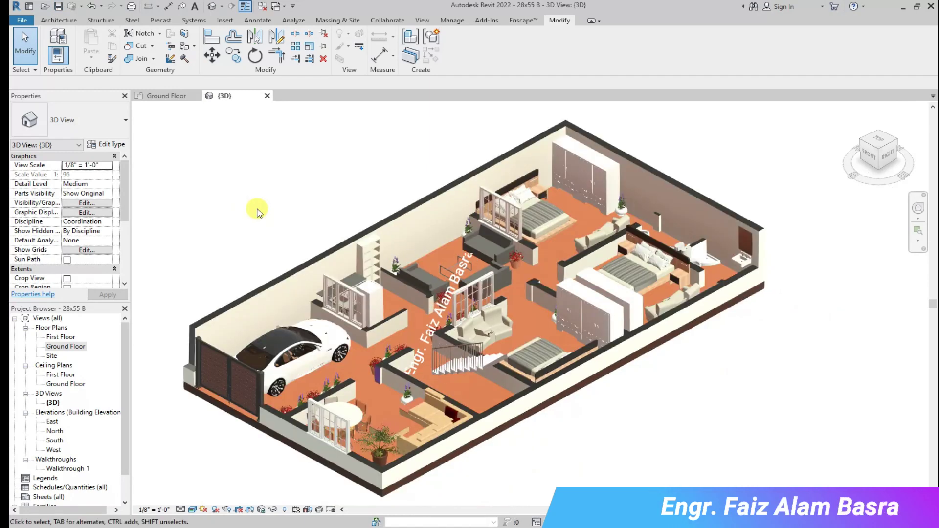